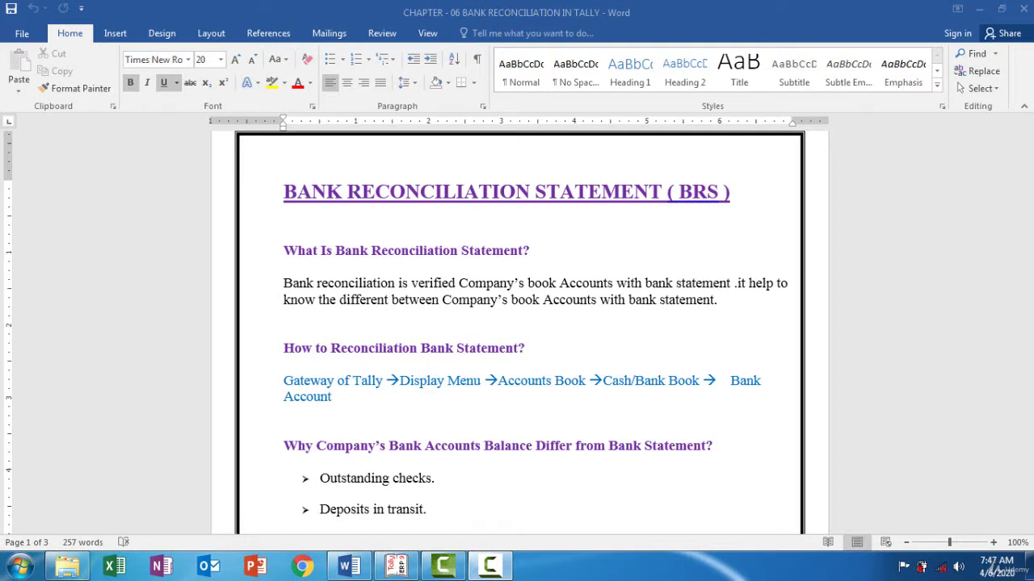
# Read through the bank reconciliation notes down to the Example 01 opening figures and the April transactions
pyautogui.moveTo(1029, 158); pyautogui.dragTo(1030, 201)
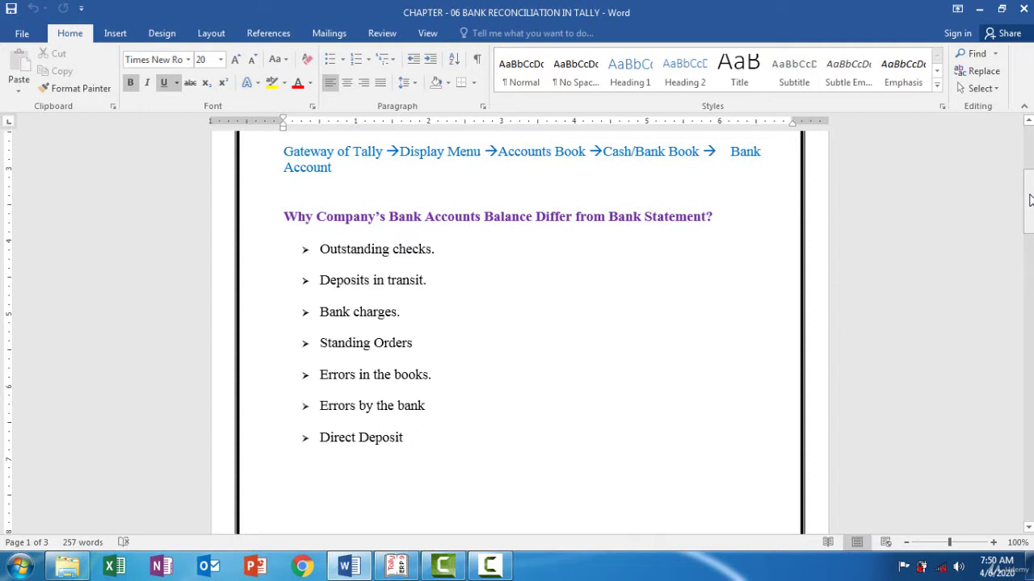
pyautogui.press('Down')
pyautogui.press('Down')
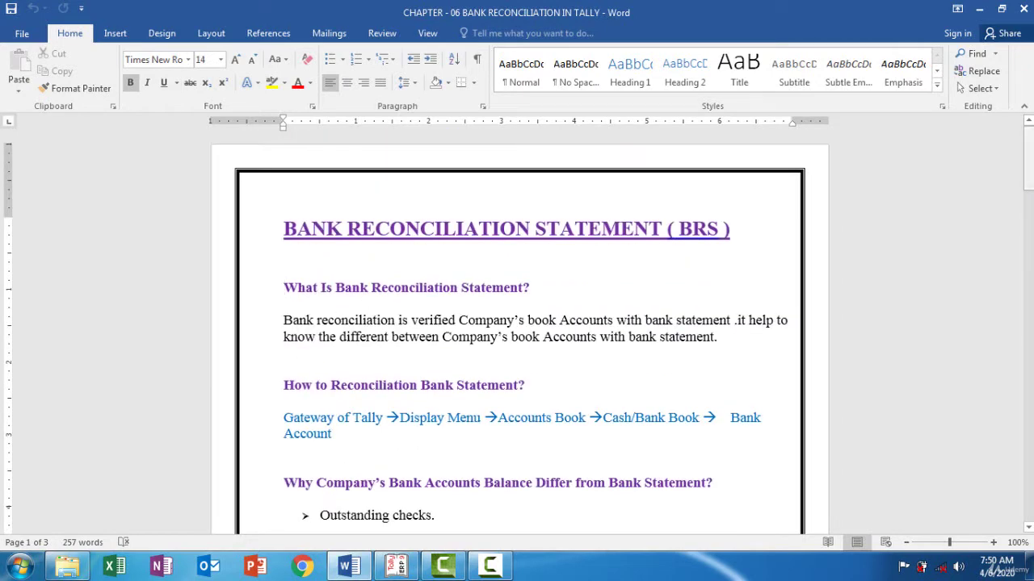
pyautogui.moveTo(1028, 178); pyautogui.dragTo(1028, 331)
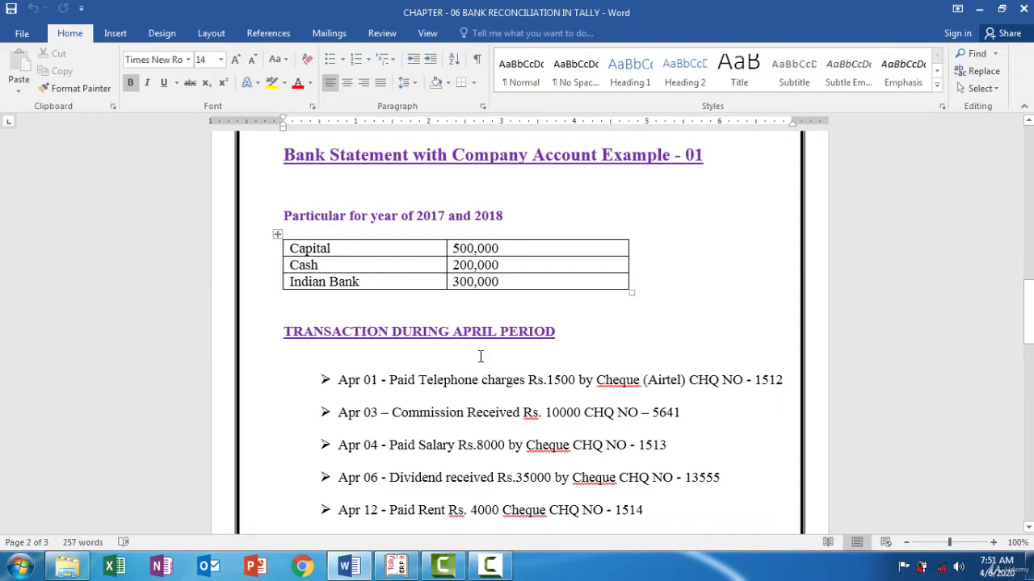
# Switch to Tally.ERP 9 and open single ledger creation for the Bank Reconciliation company, checking the example figures in Word
pyautogui.click(395, 565)
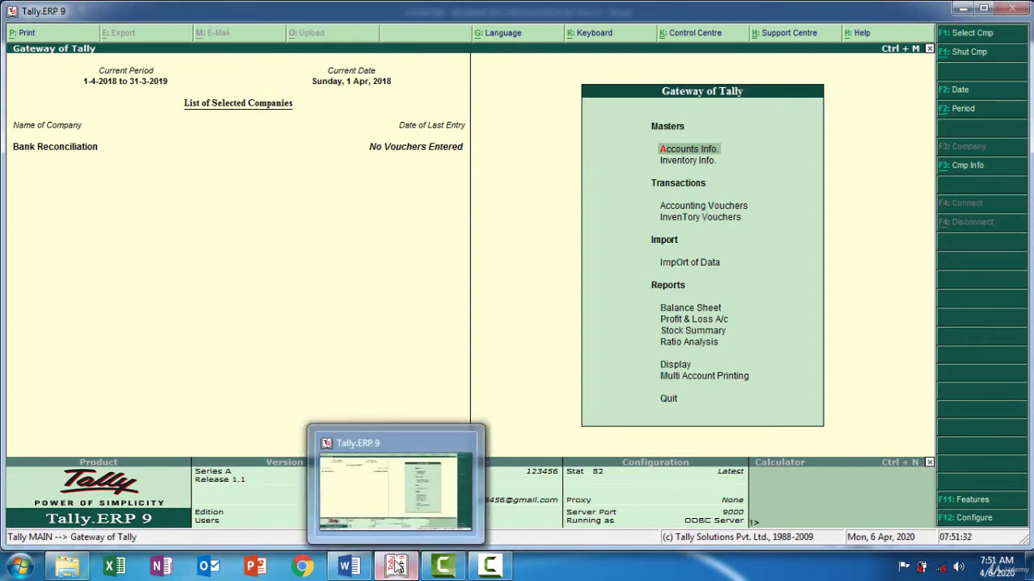
pyautogui.click(397, 567)
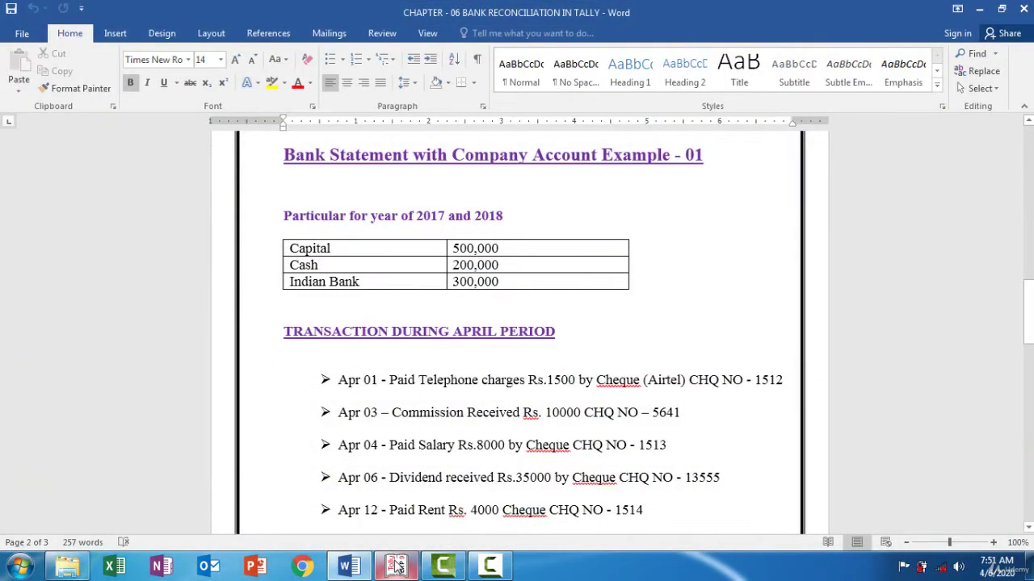
pyautogui.click(396, 567)
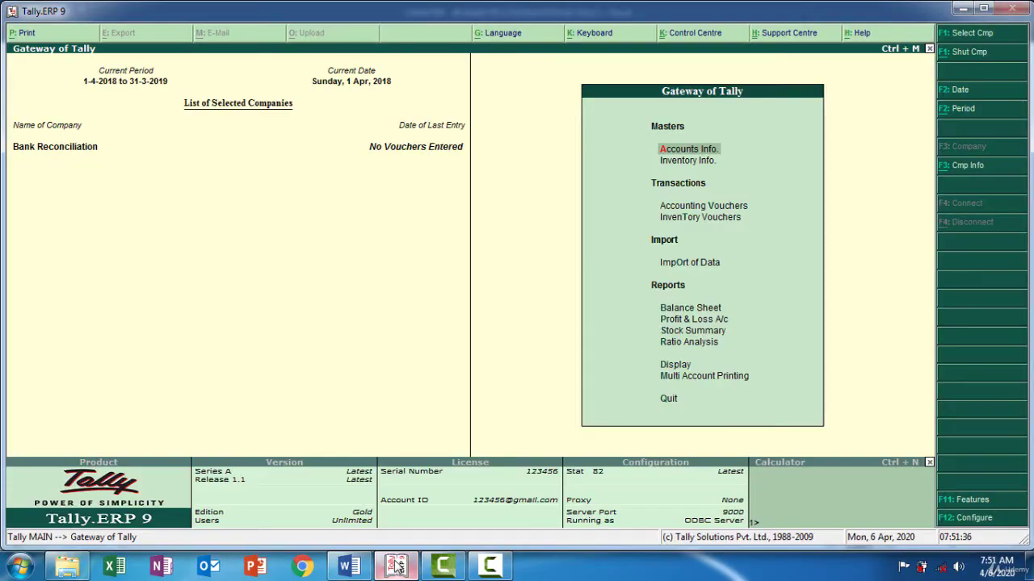
pyautogui.click(700, 154)
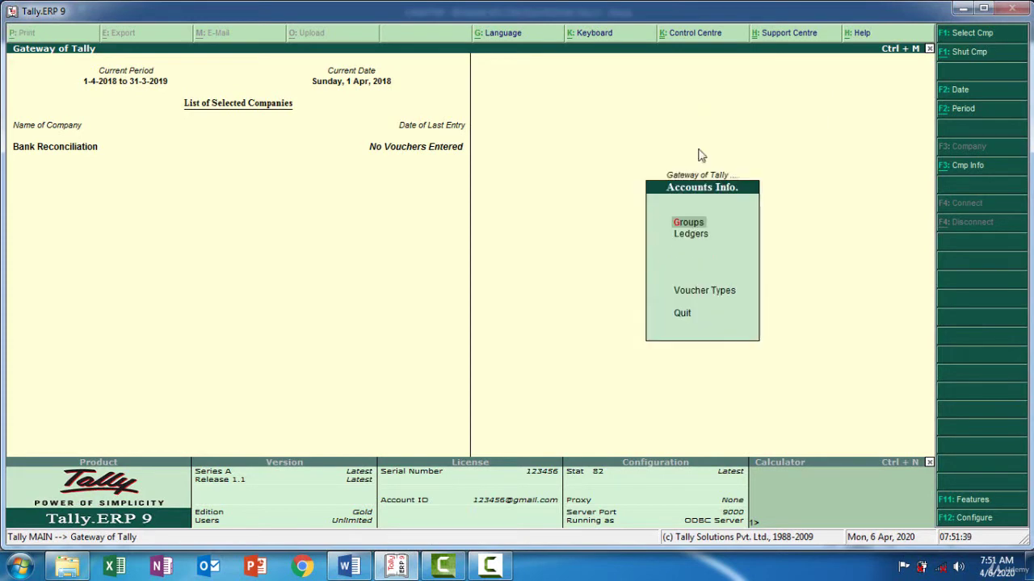
pyautogui.click(701, 238)
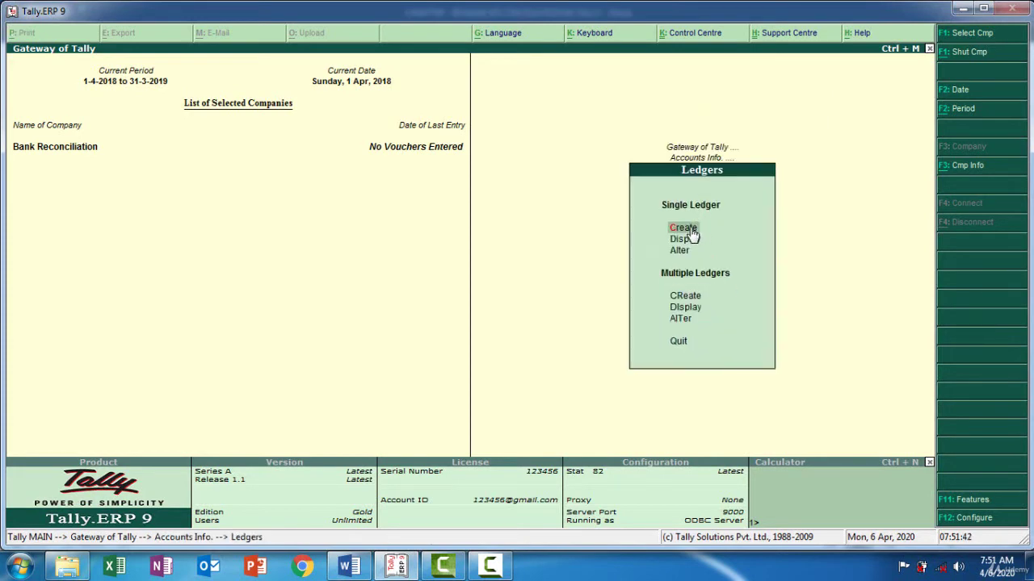
pyautogui.click(683, 228)
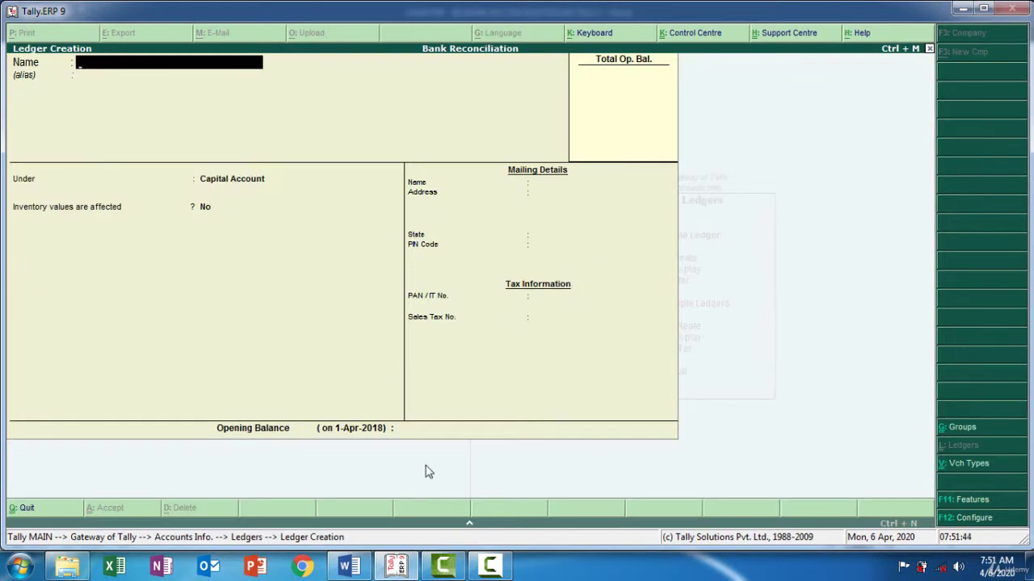
pyautogui.click(398, 567)
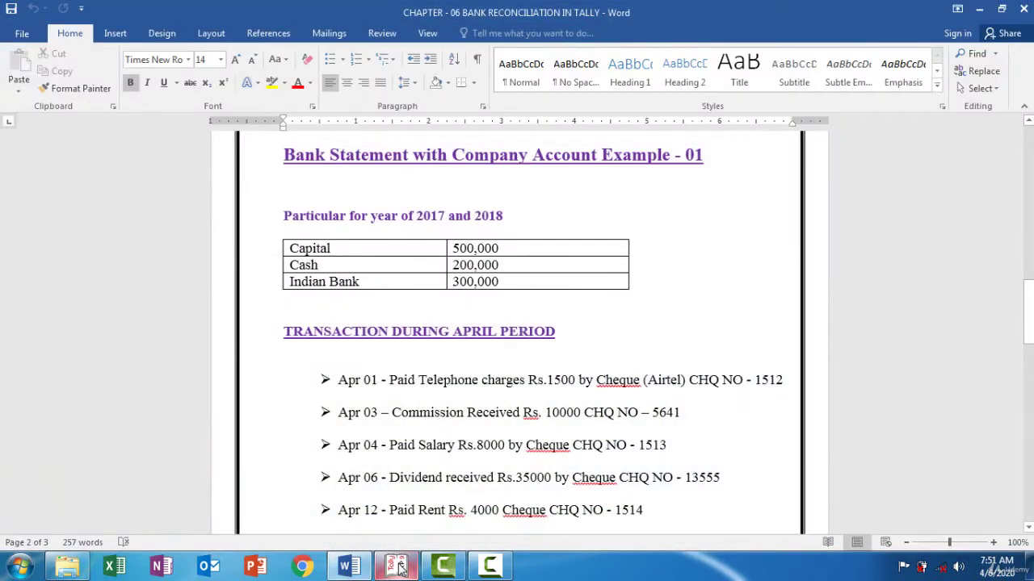
pyautogui.click(398, 567)
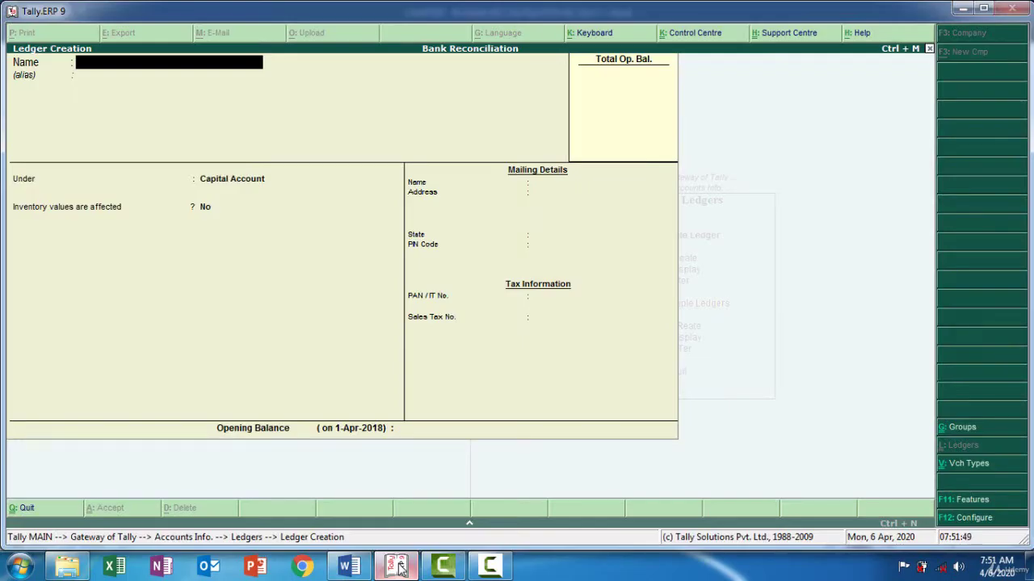
# Create a Capital ledger under Capital Account with an opening balance of 500000 Cr and save it
pyautogui.write('Capital')
pyautogui.press('Return')
pyautogui.press('Return')
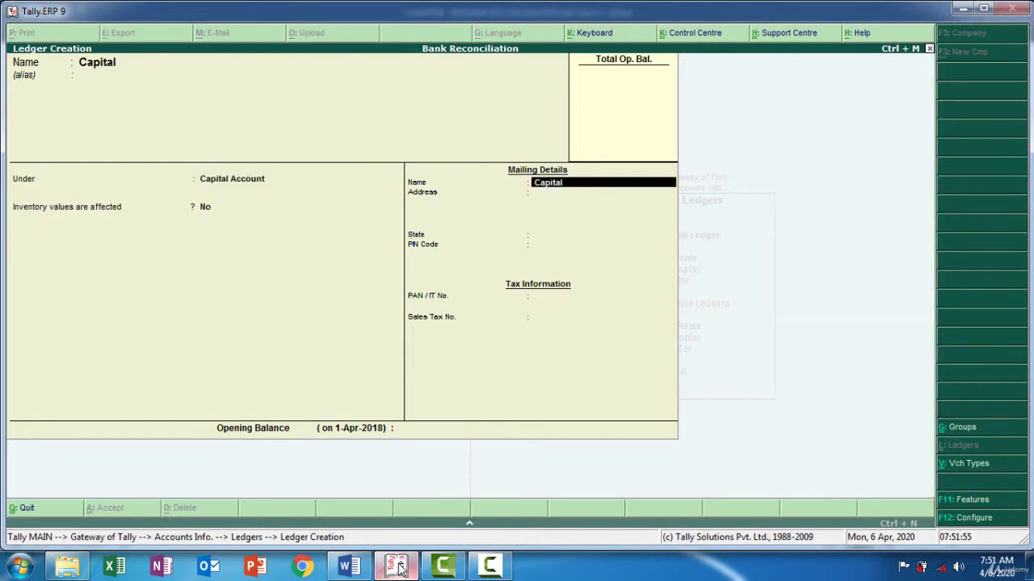
pyautogui.press('Return')
pyautogui.press('Return')
pyautogui.press('Return')
pyautogui.press('Return')
pyautogui.press('Return')
pyautogui.press('Return')
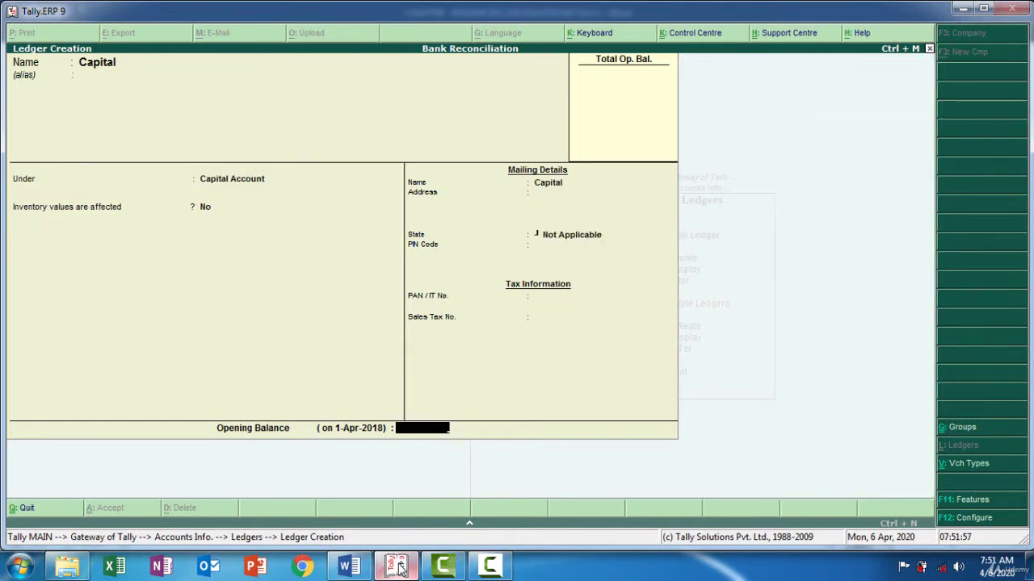
pyautogui.write('500000')
pyautogui.press('Return')
pyautogui.press('Return')
pyautogui.press('Return')
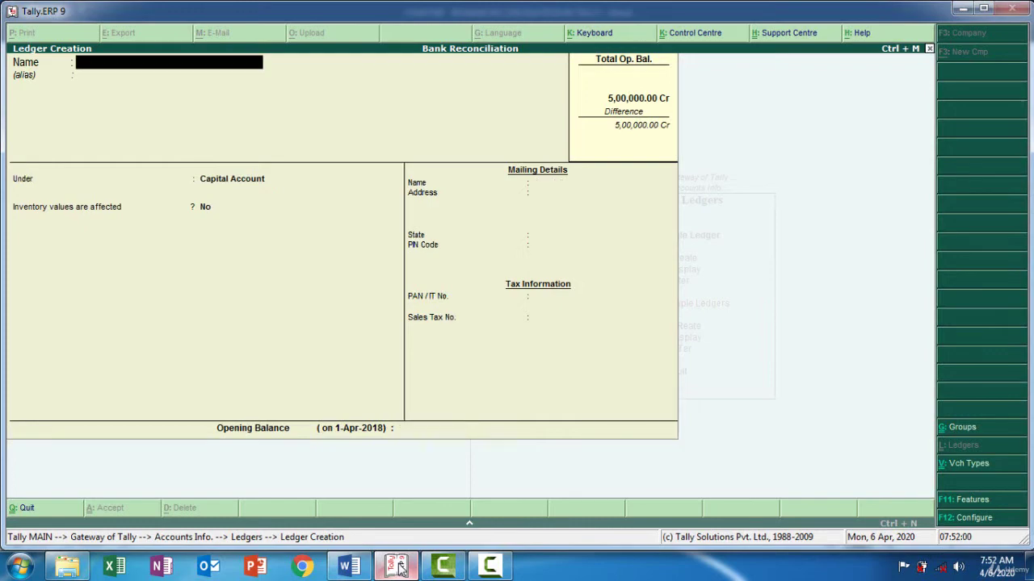
# Check the cash figure in the Word example, and open the predefined Cash ledger for alteration in Tally.ERP 9
pyautogui.click(400, 568)
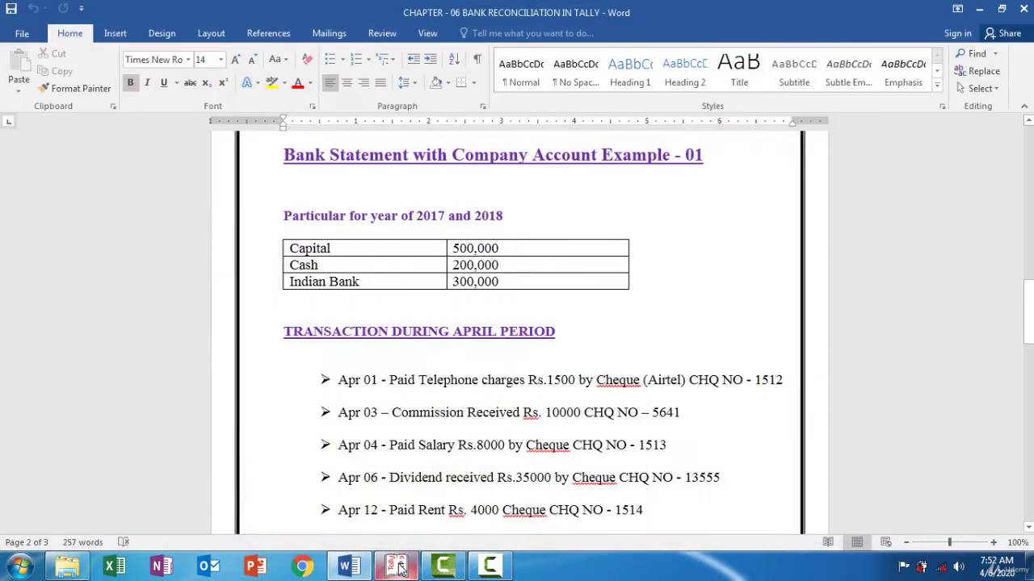
pyautogui.click(400, 567)
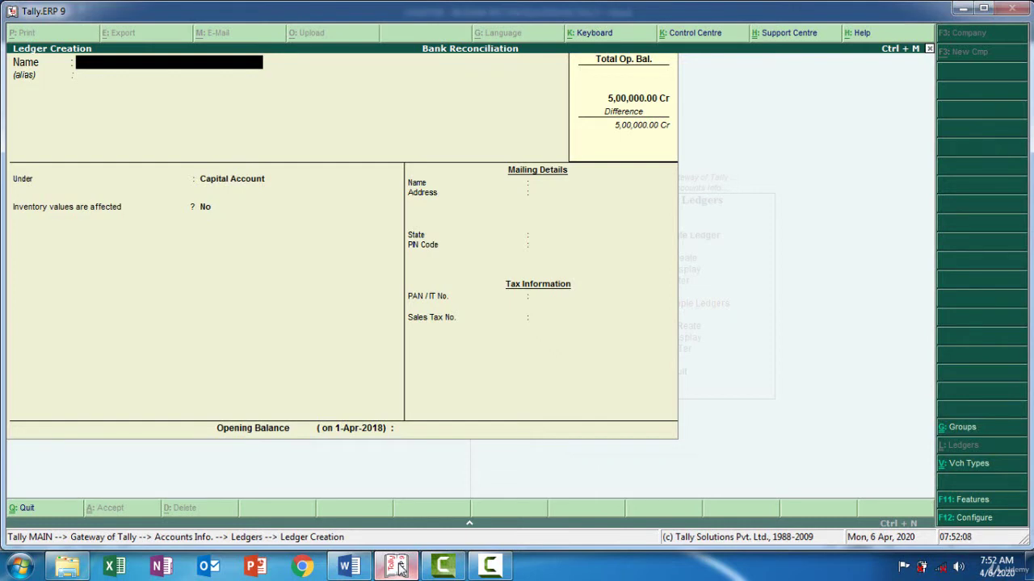
pyautogui.press('pageup')
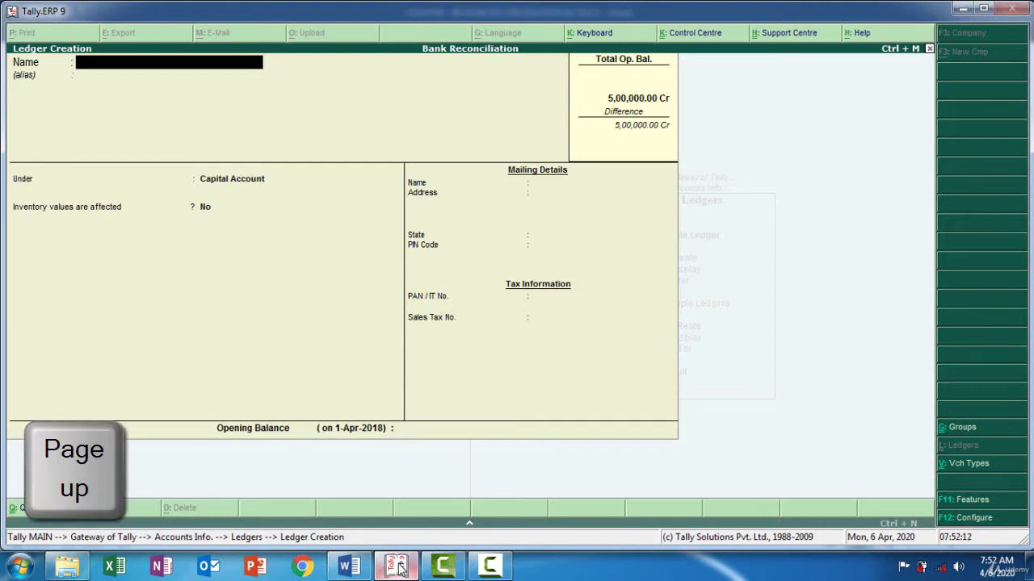
pyautogui.press('pageup')
pyautogui.press('pageup')
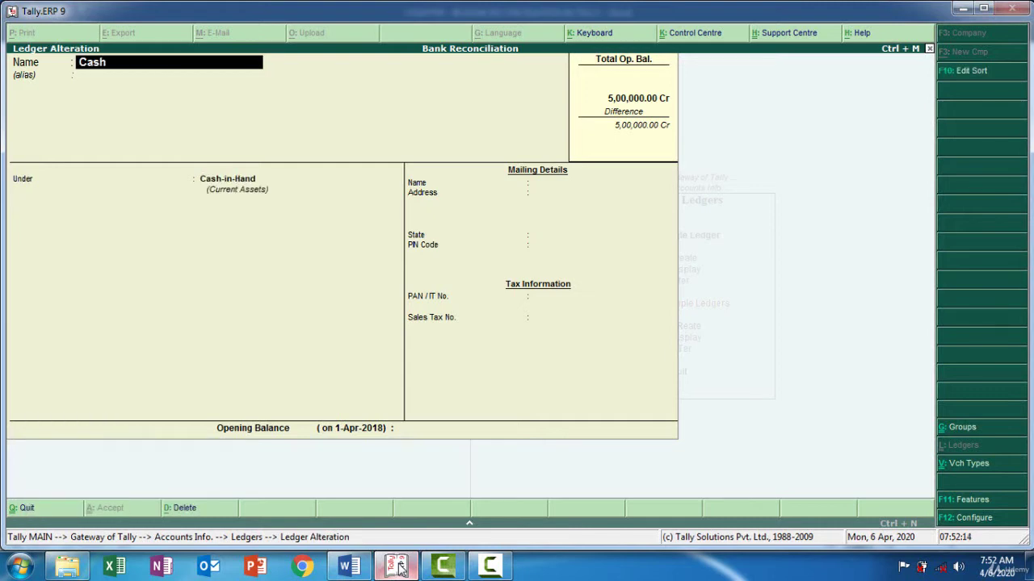
pyautogui.press('Return')
pyautogui.press('Return')
pyautogui.press('Return')
pyautogui.press('Return')
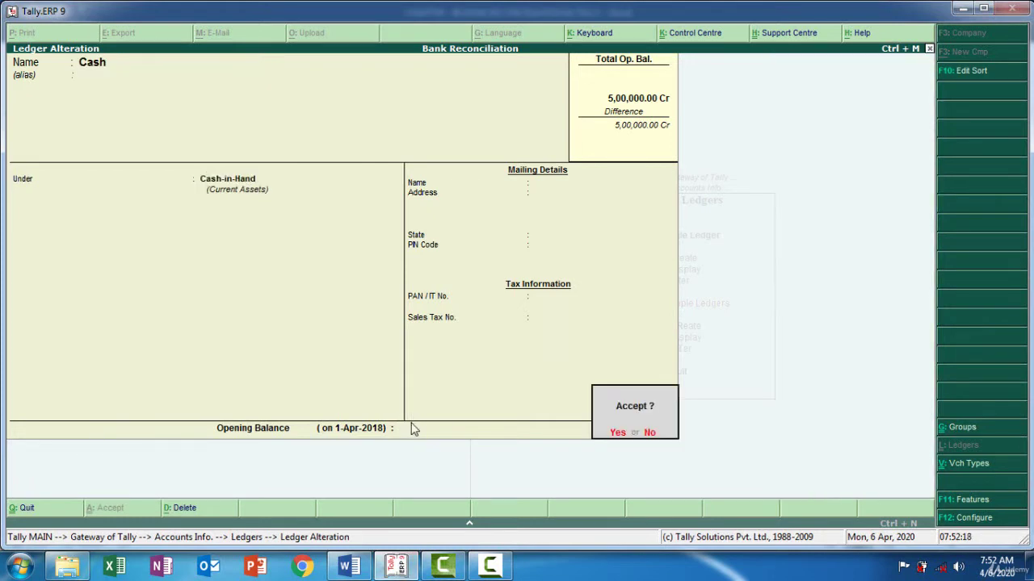
pyautogui.press('n')
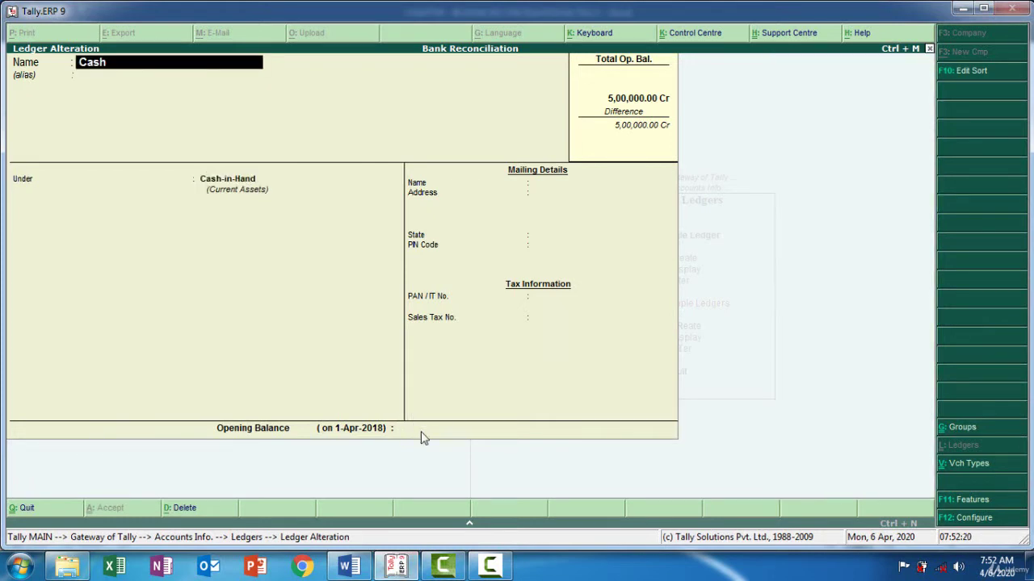
# Set the Cash ledger's opening balance to 200000 Dr and accept the alteration
pyautogui.click(422, 429)
pyautogui.click(396, 567)
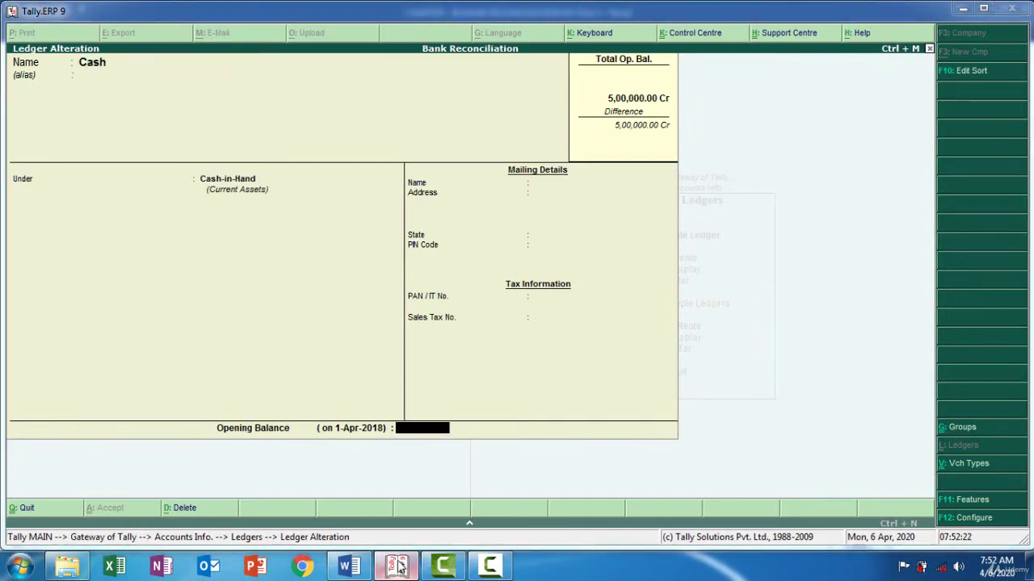
pyautogui.click(397, 567)
pyautogui.write('200000')
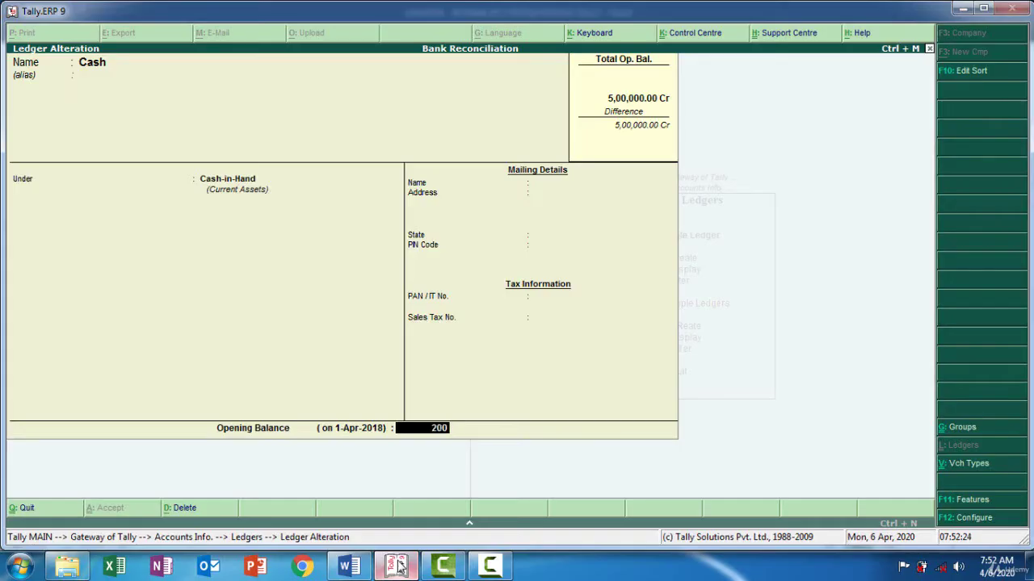
pyautogui.press('Return')
pyautogui.press('Return')
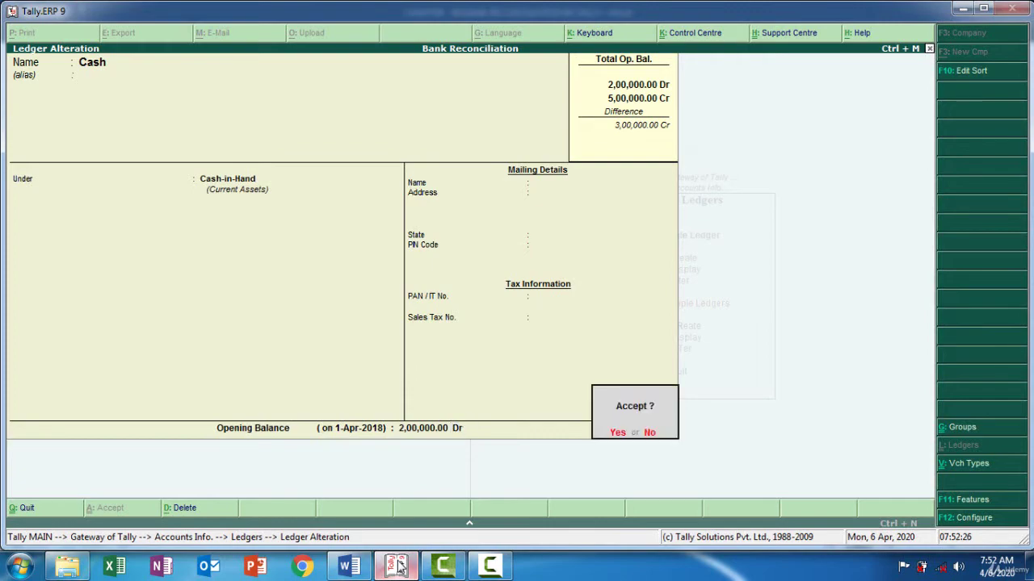
pyautogui.press('Return')
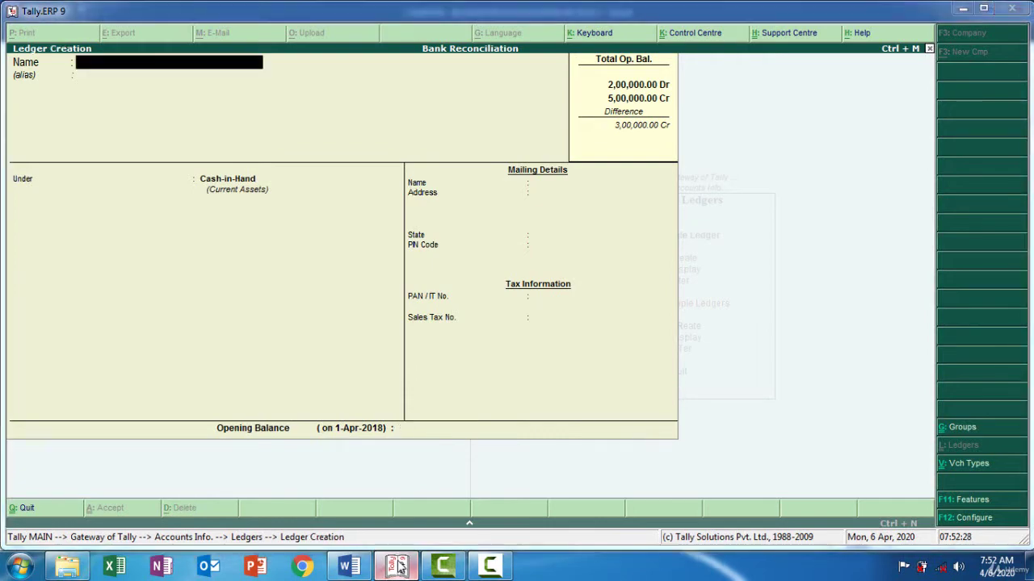
# Name the new ledger Indian Bank and place it under the Bank Accounts group
pyautogui.click(397, 567)
pyautogui.click(396, 567)
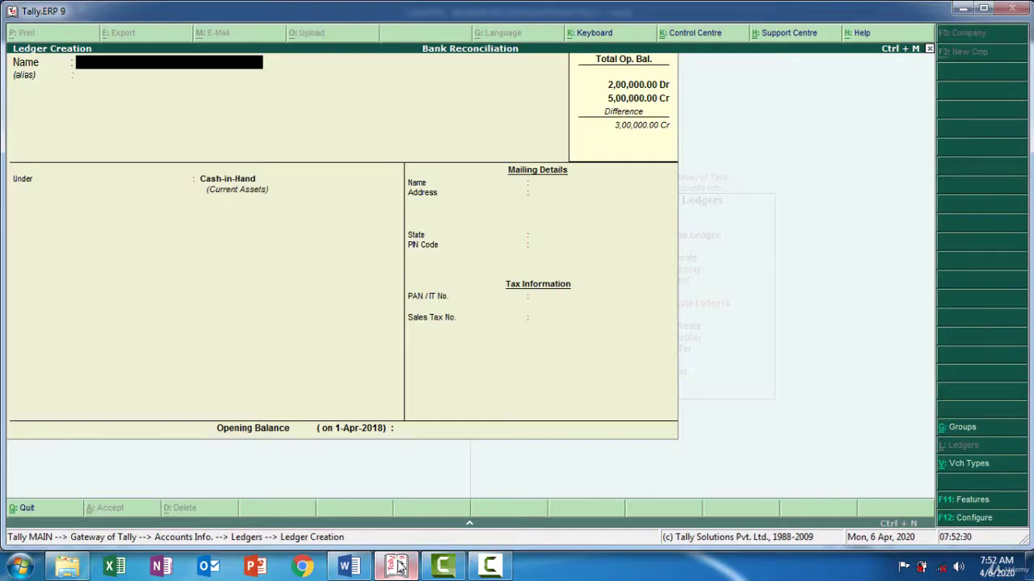
pyautogui.write('Indian Bank')
pyautogui.press('Return')
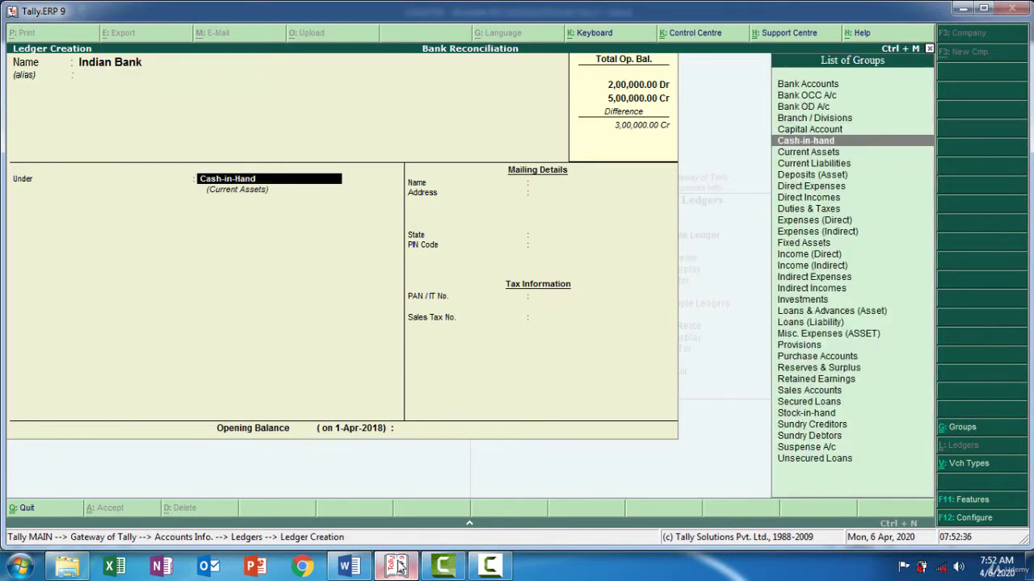
pyautogui.write('B')
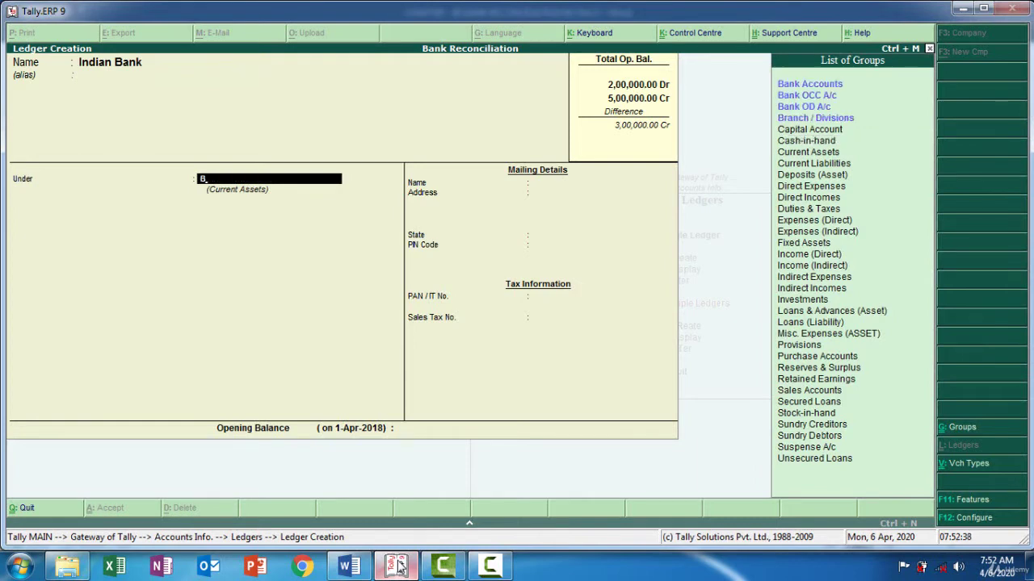
pyautogui.press('Return')
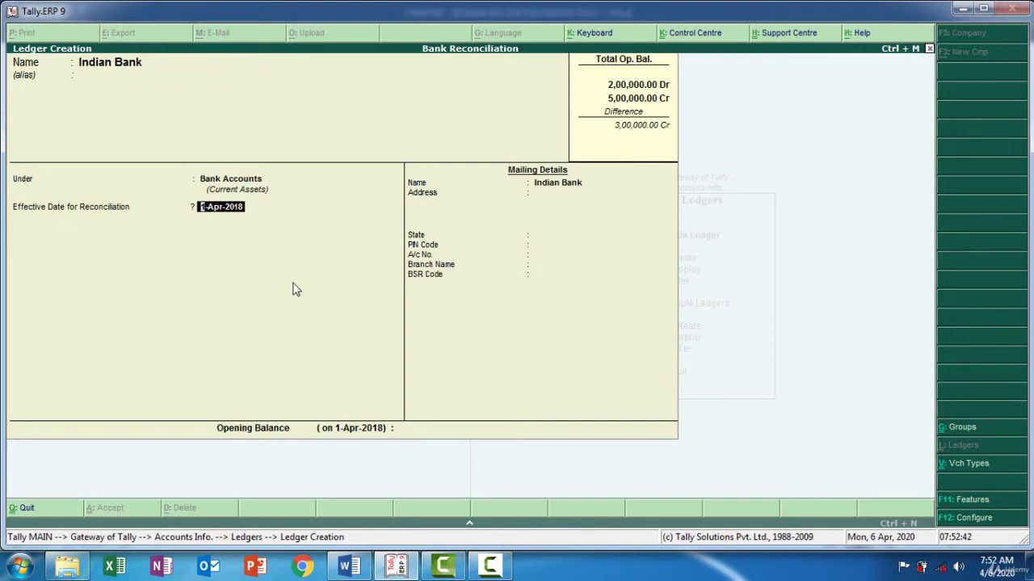
# Keep 1-Apr-2018 as the reconciliation date, leave the mailing details at their defaults, enter an opening balance of 300000 Dr and save the ledger
pyautogui.press('Return')
pyautogui.press('Return')
pyautogui.press('Return')
pyautogui.press('Return')
pyautogui.press('Return')
pyautogui.press('Return')
pyautogui.press('Return')
pyautogui.press('Return')
pyautogui.press('Return')
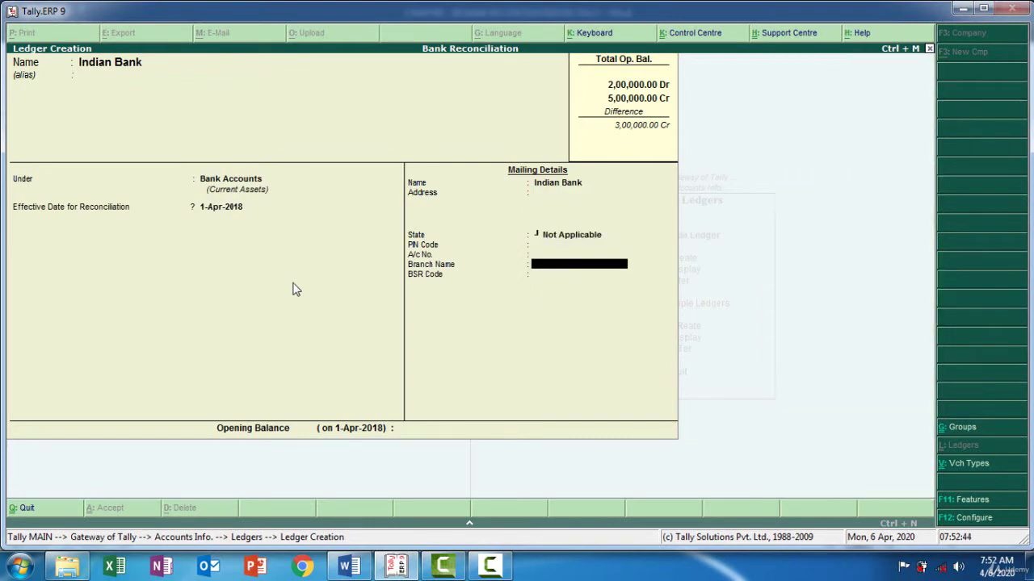
pyautogui.write('3')
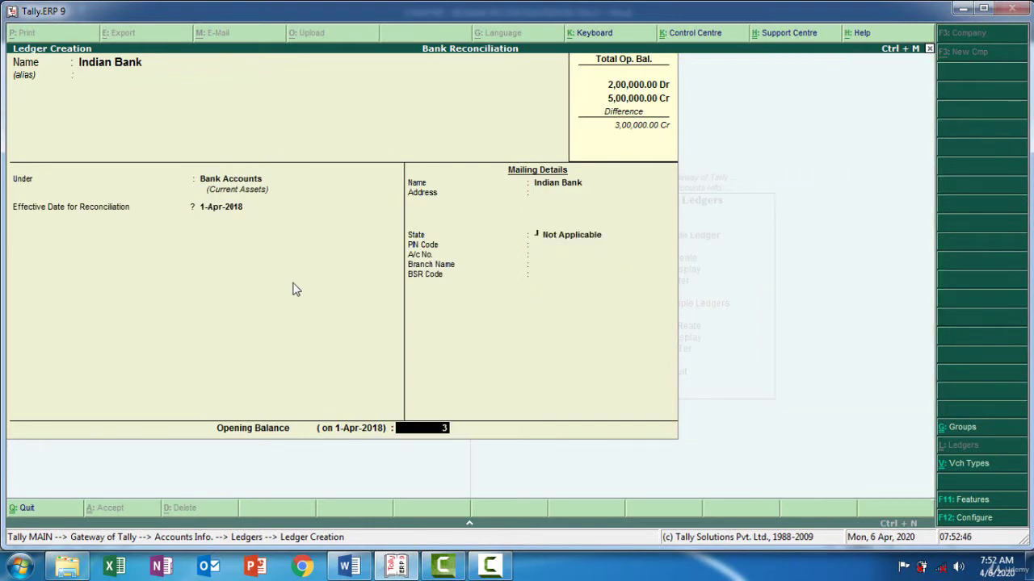
pyautogui.write('00000')
pyautogui.press('Return')
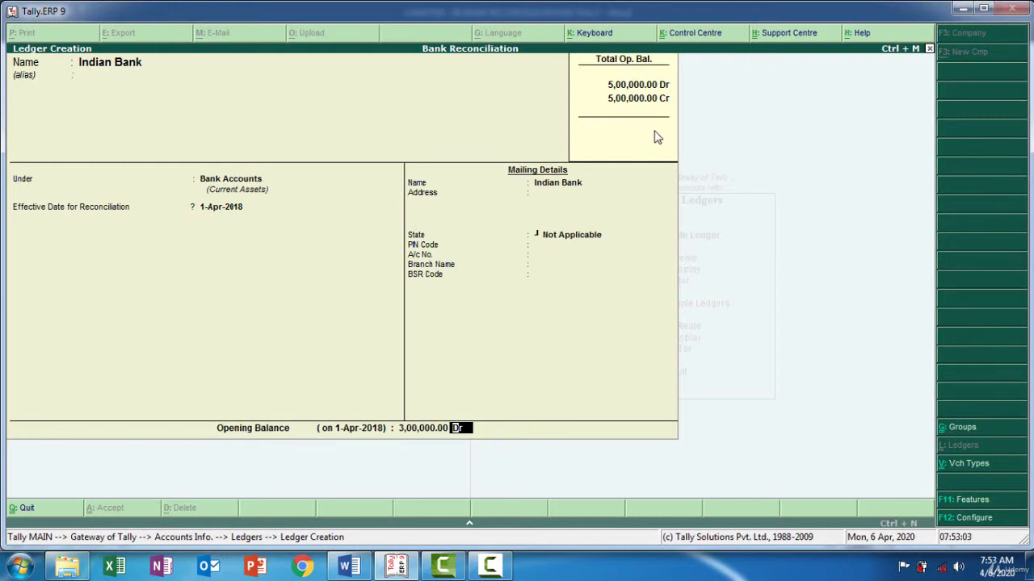
pyautogui.press('Return')
pyautogui.press('Return')
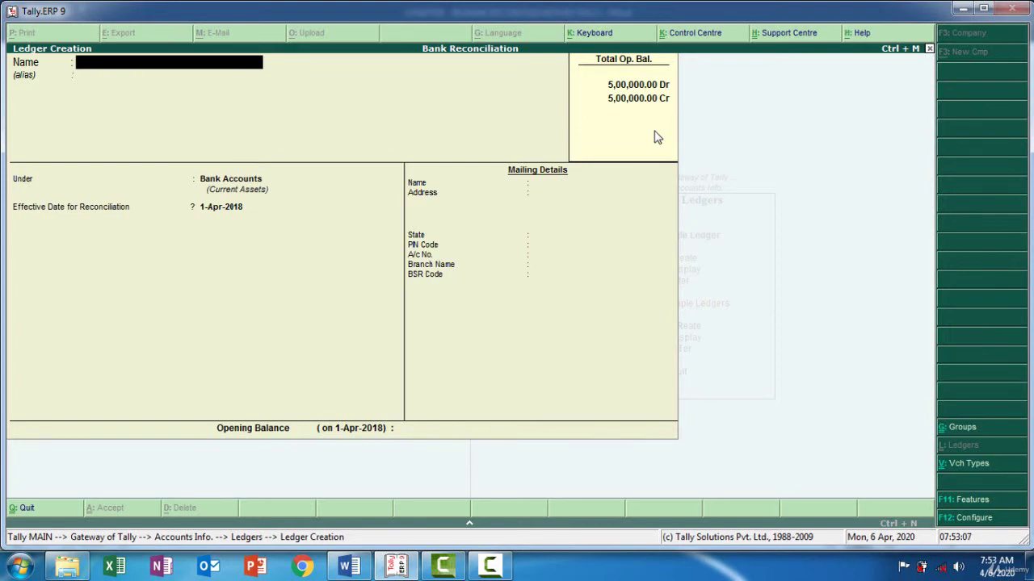
# Quit ledger creation and return to the Gateway of Tally
pyautogui.press('Escape')
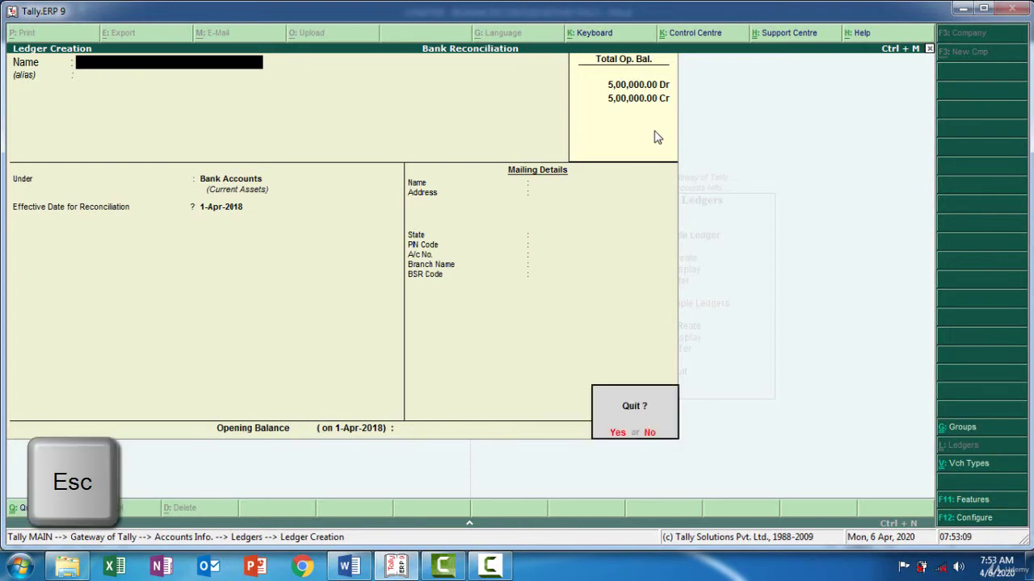
pyautogui.press('Return')
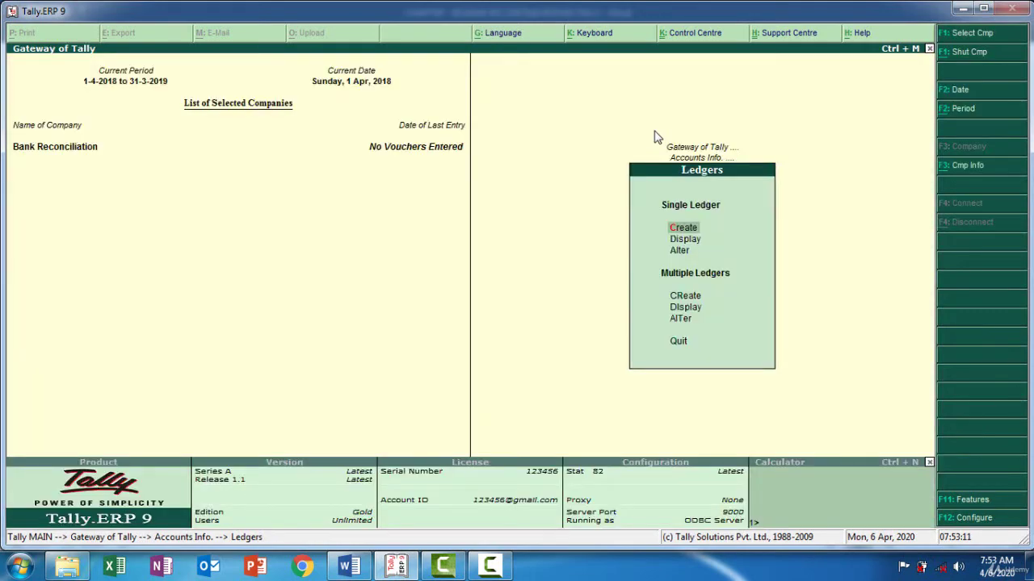
pyautogui.press('Escape')
pyautogui.press('Escape')
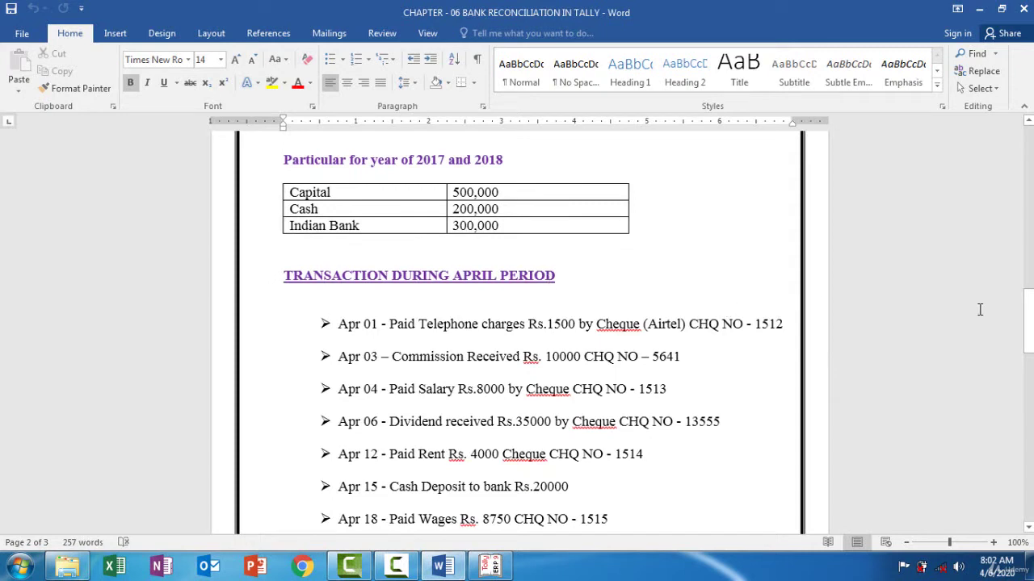
# Review the Indian Bank statement table in the Word document and return to the April transactions list
pyautogui.moveTo(1028, 315); pyautogui.dragTo(1028, 433)
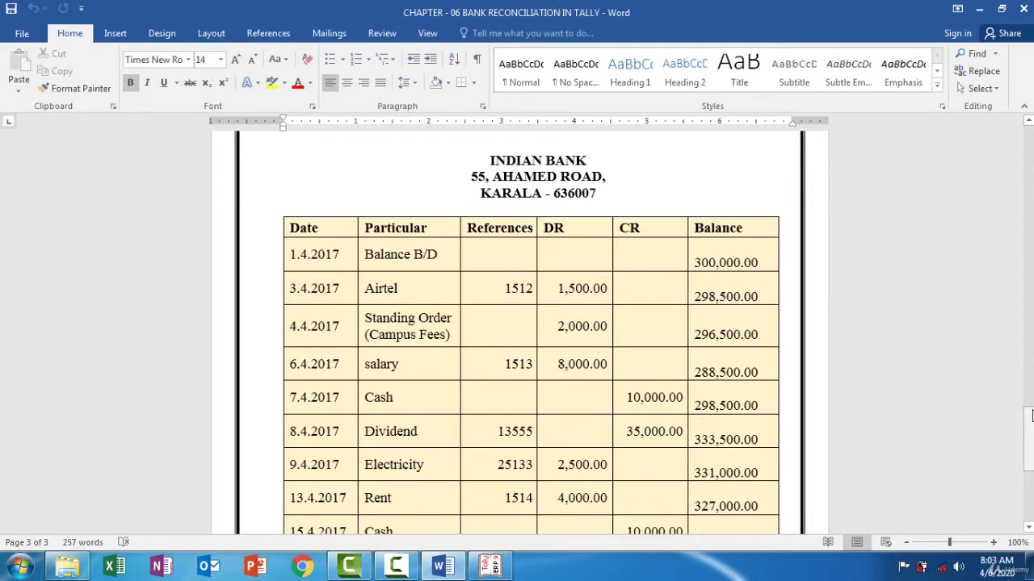
pyautogui.moveTo(1030, 409); pyautogui.dragTo(1031, 438)
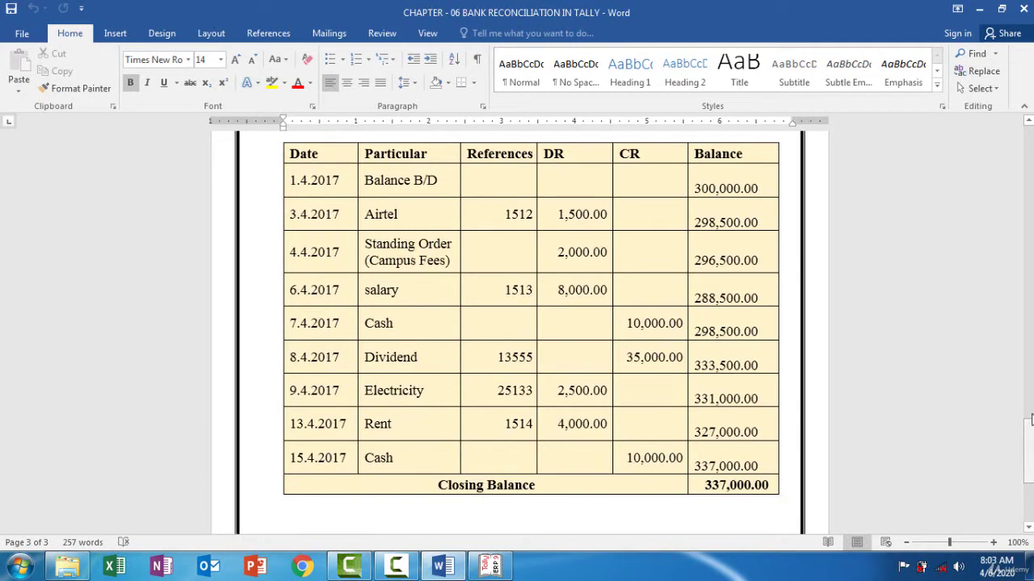
pyautogui.moveTo(1031, 418); pyautogui.dragTo(1031, 333)
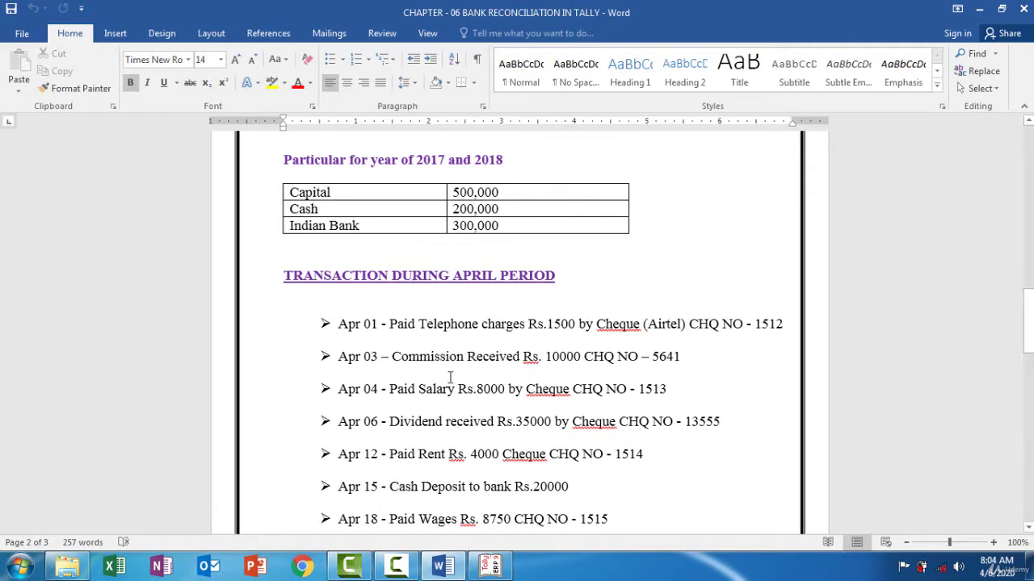
# Switch to Tally.ERP 9 and start a payment voucher for the first April transaction, keeping the date 1-Apr-2018
pyautogui.click(490, 567)
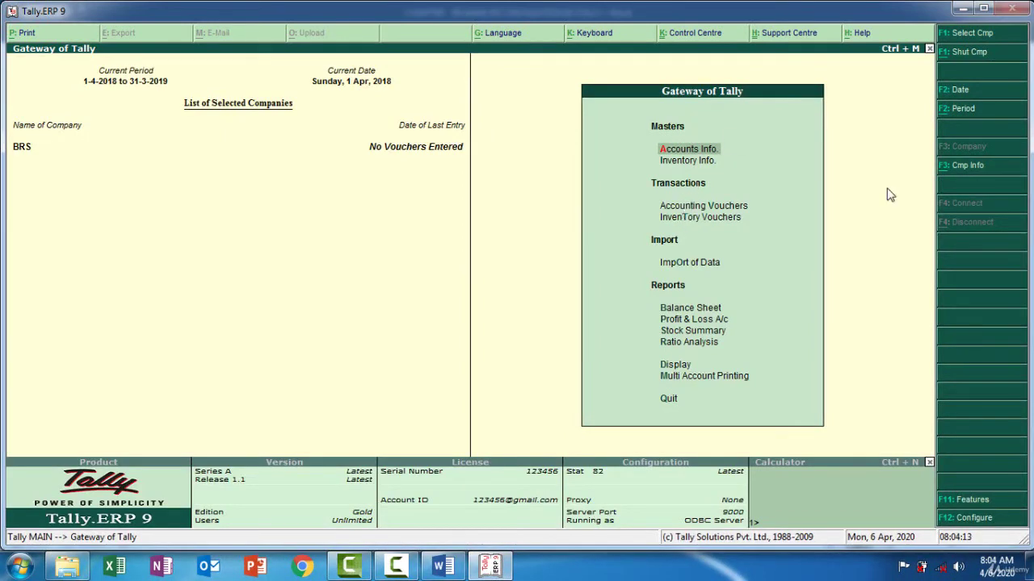
pyautogui.press('v')
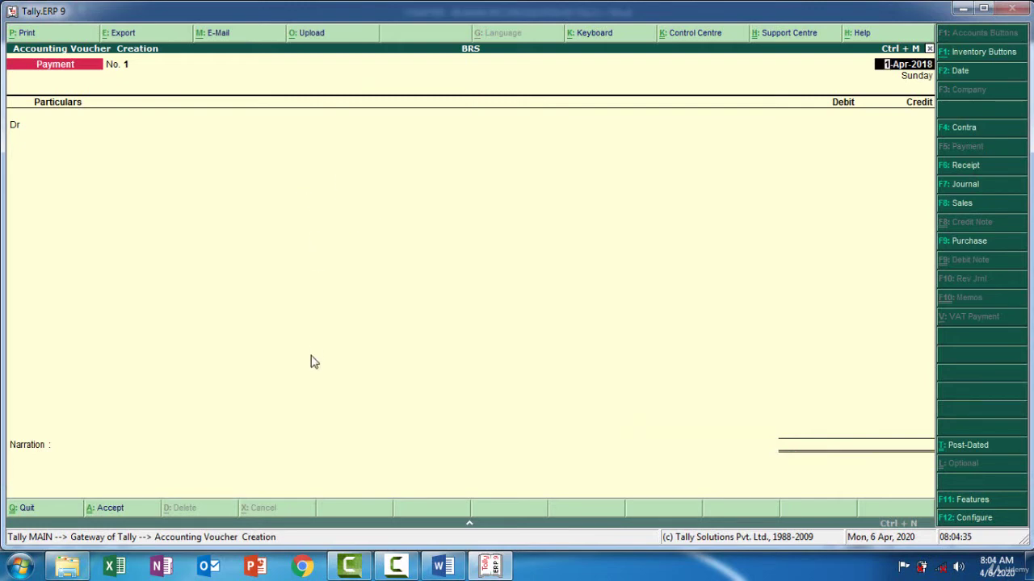
pyautogui.click(478, 570)
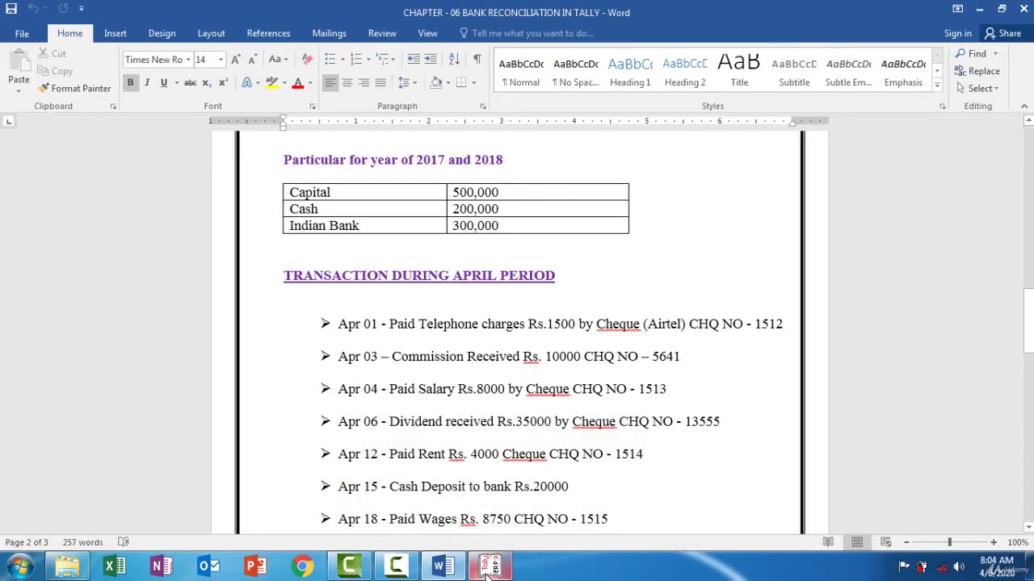
pyautogui.click(487, 569)
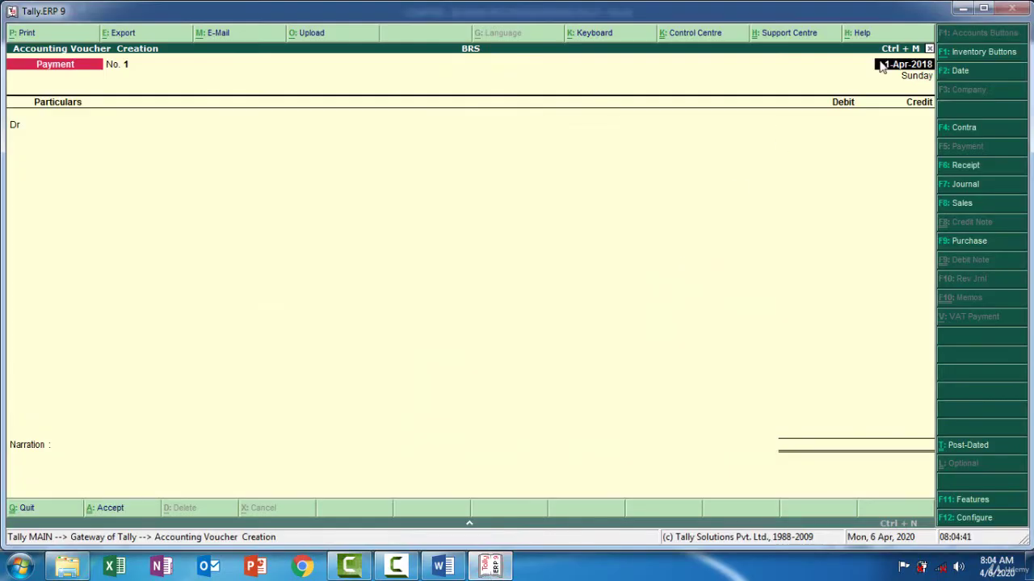
pyautogui.press('Return')
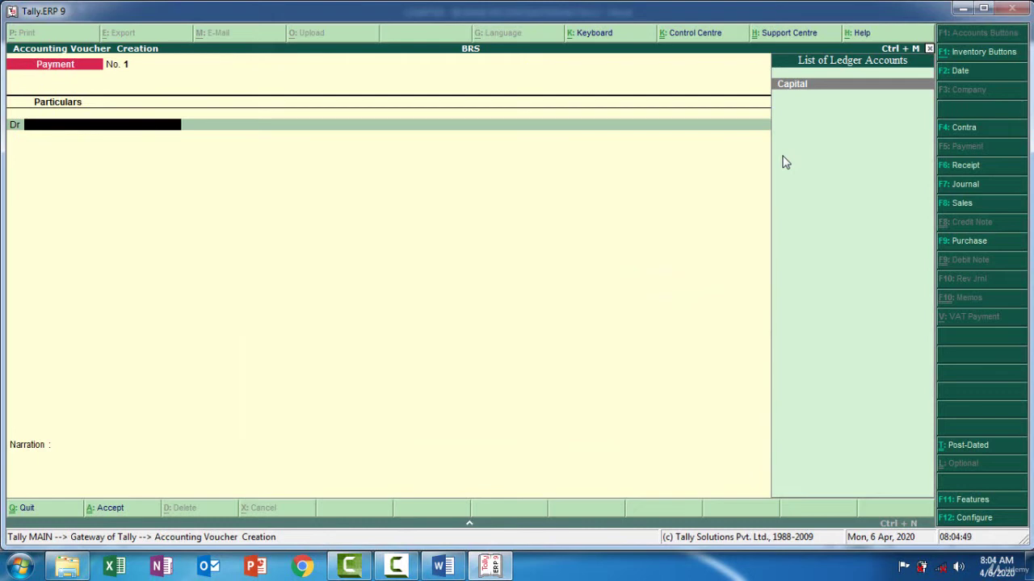
# Create a Telephone ledger under Indirect Expenses from within the payment voucher and accept it for the debit line
pyautogui.hotkey('alt', 'c')
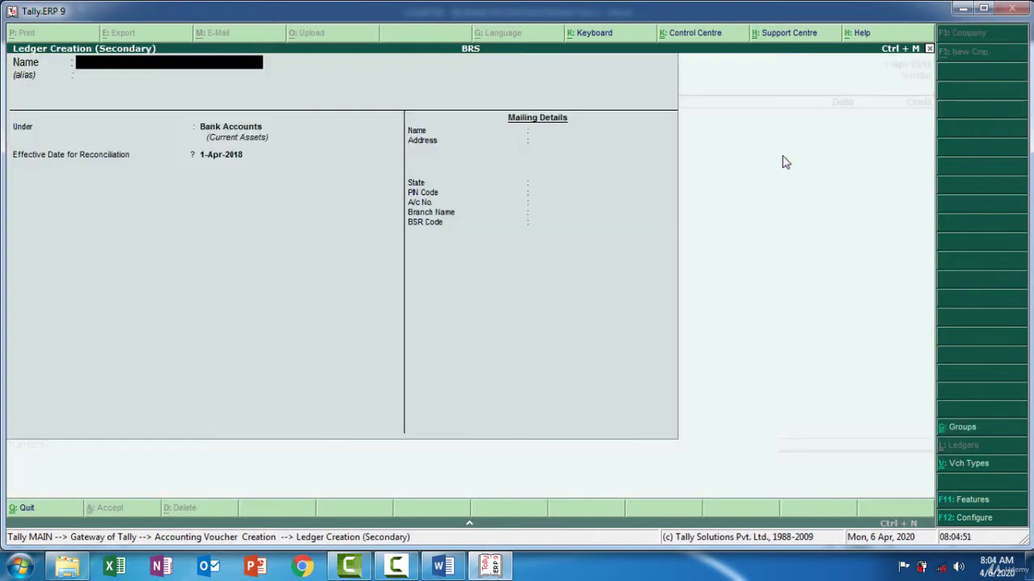
pyautogui.write('Tele')
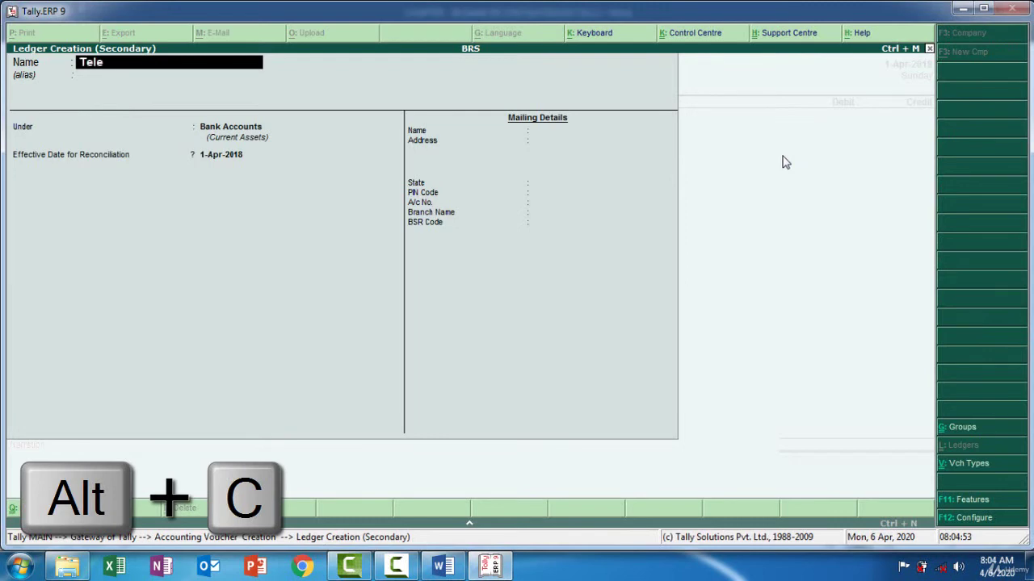
pyautogui.write('phone')
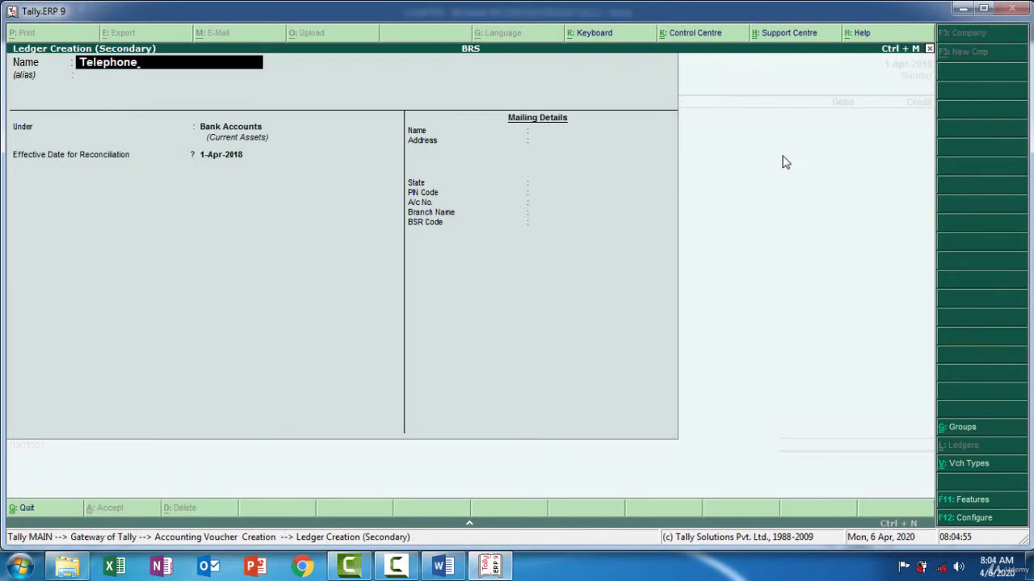
pyautogui.press('Return')
pyautogui.press('Return')
pyautogui.write('i')
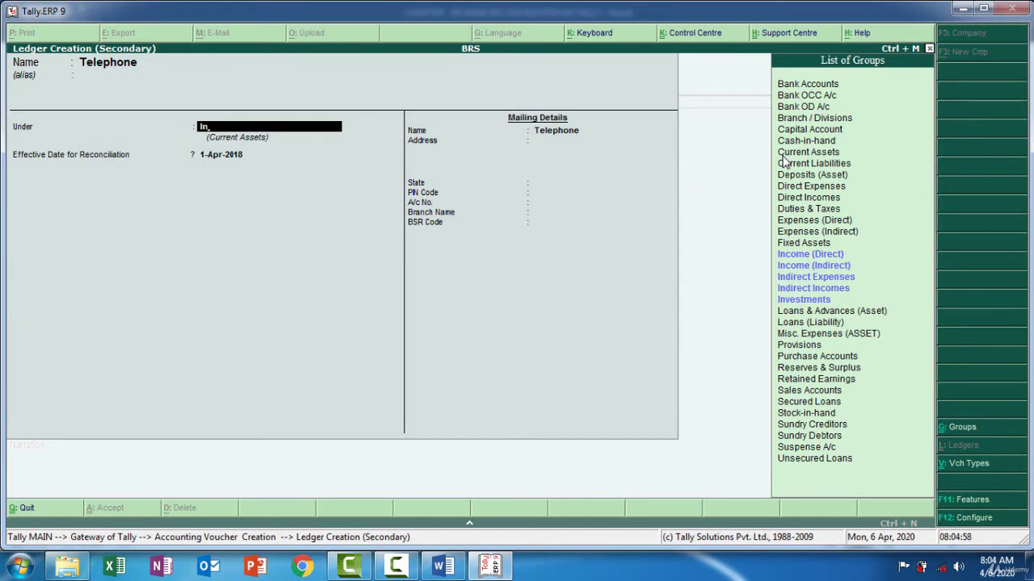
pyautogui.write('n')
pyautogui.press('Down')
pyautogui.press('Up')
pyautogui.press('Return')
pyautogui.press('Return')
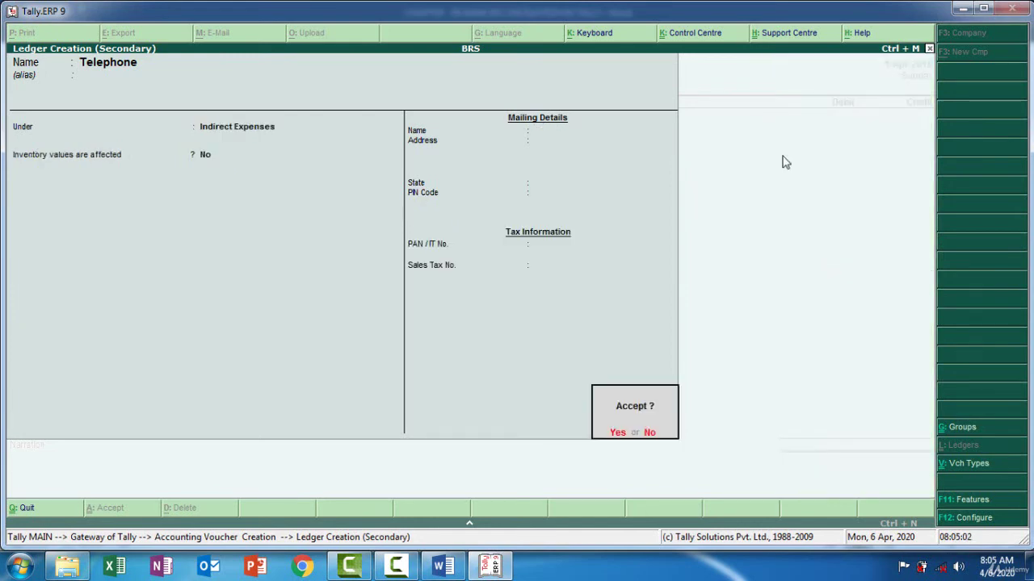
pyautogui.press('Return')
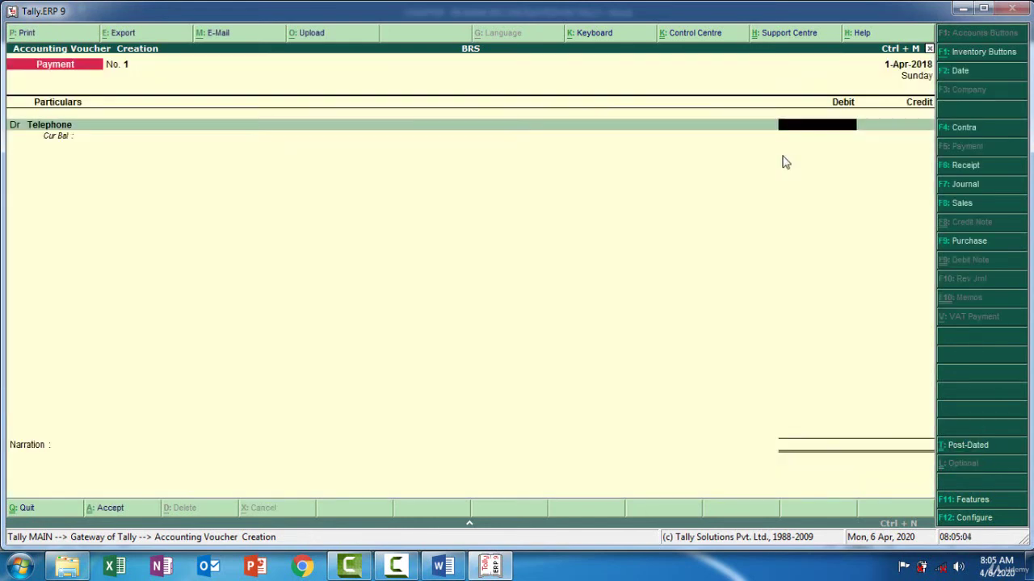
# Debit Telephone with 1500 as listed in the Word document and credit the same amount to Indian Bank
pyautogui.click(508, 569)
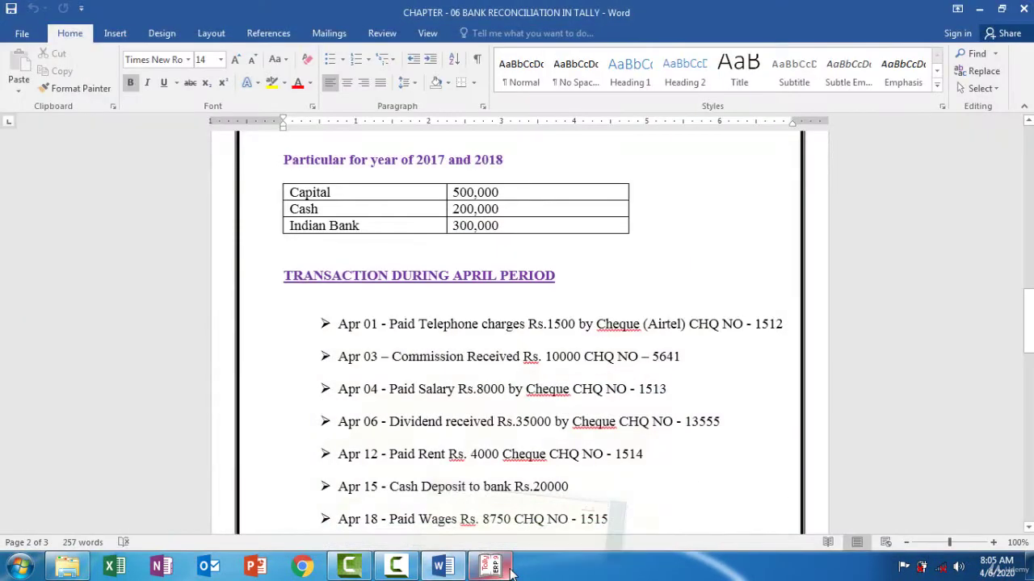
pyautogui.click(509, 569)
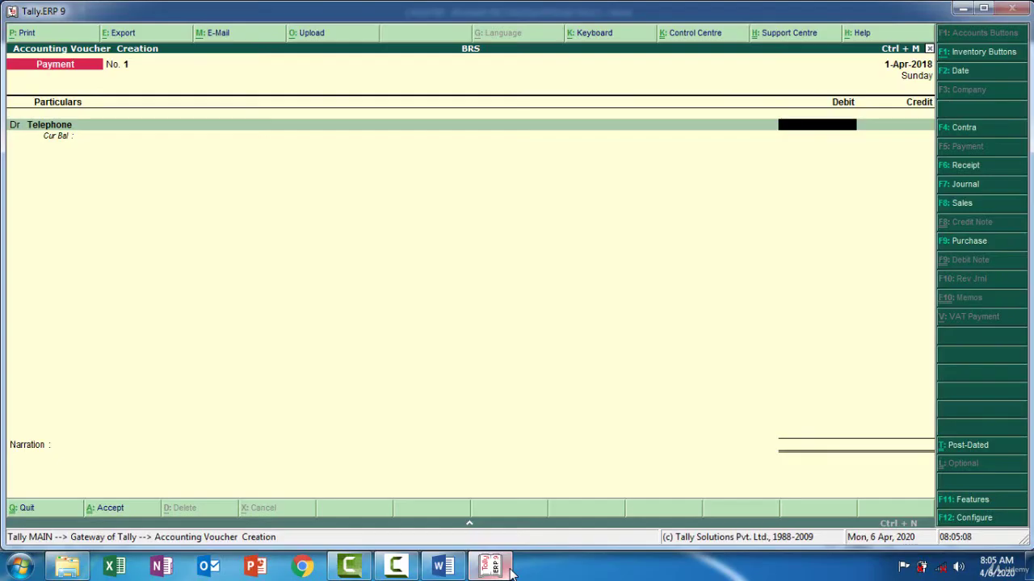
pyautogui.write('1500')
pyautogui.press('Return')
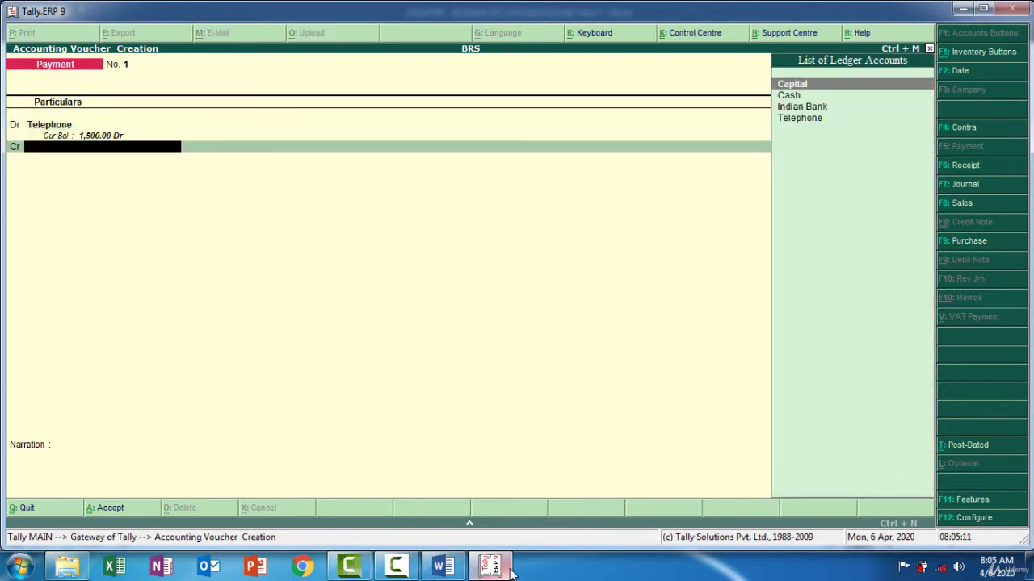
pyautogui.press('Down')
pyautogui.press('Down')
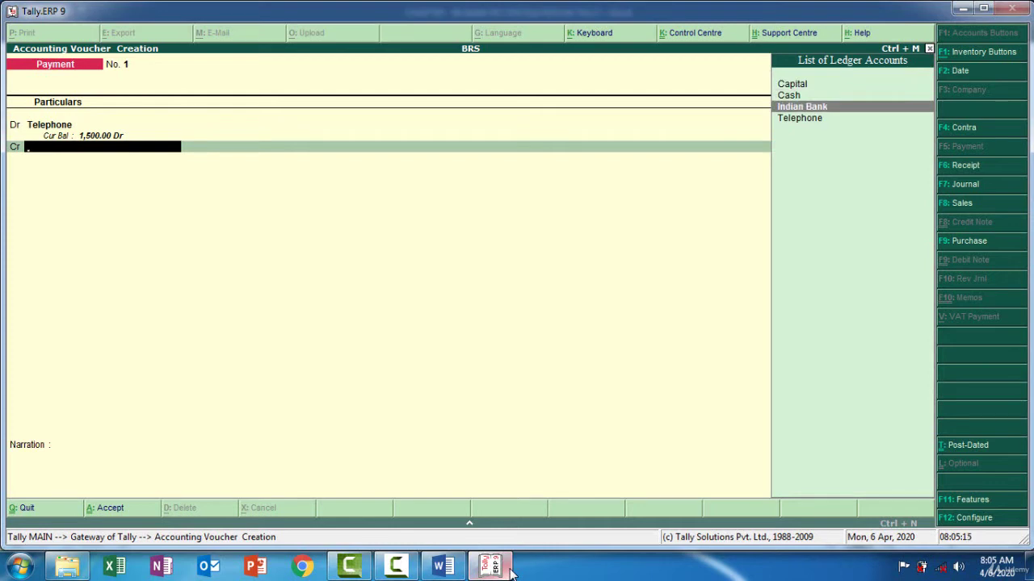
pyautogui.press('Return')
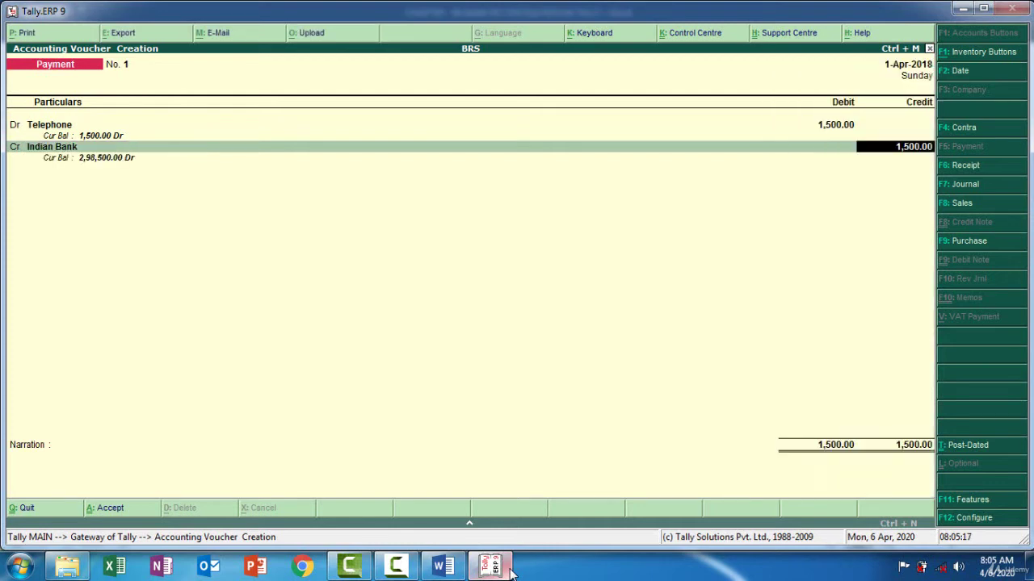
pyautogui.press('Return')
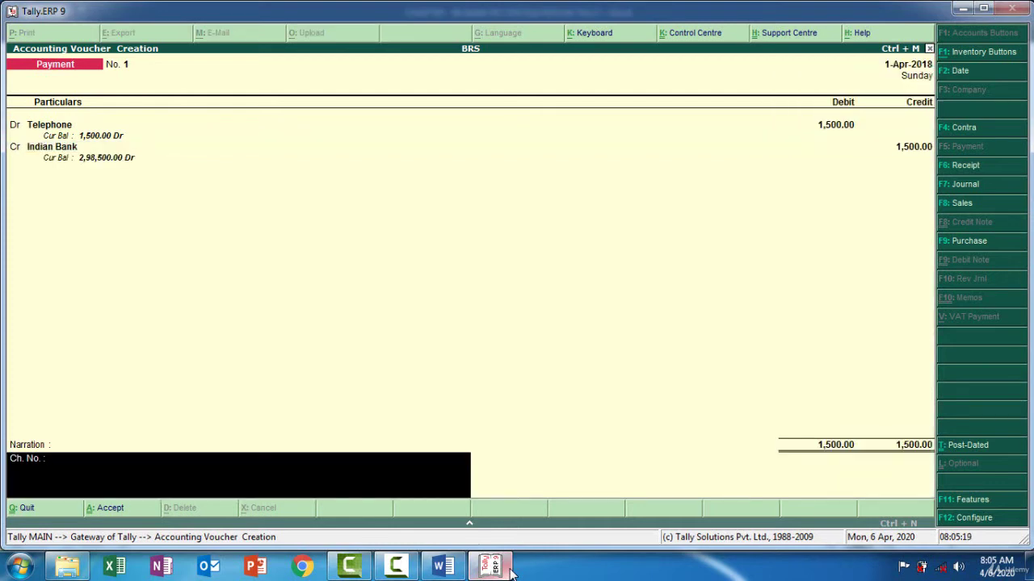
# Look up the telephone payment's cheque number in Word, enter 1512 in the narration and save the payment voucher
pyautogui.click(510, 574)
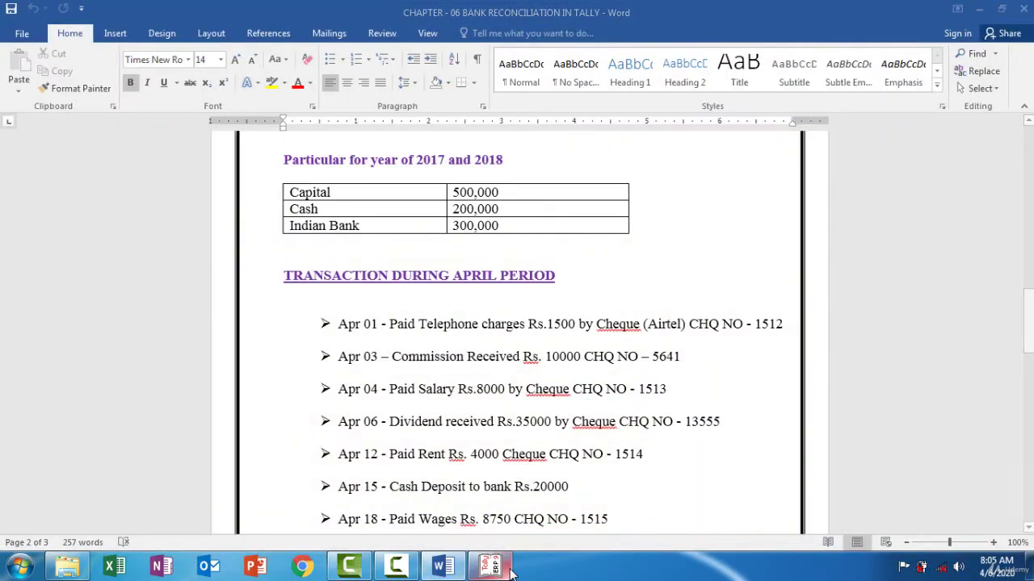
pyautogui.click(510, 573)
pyautogui.write('1512')
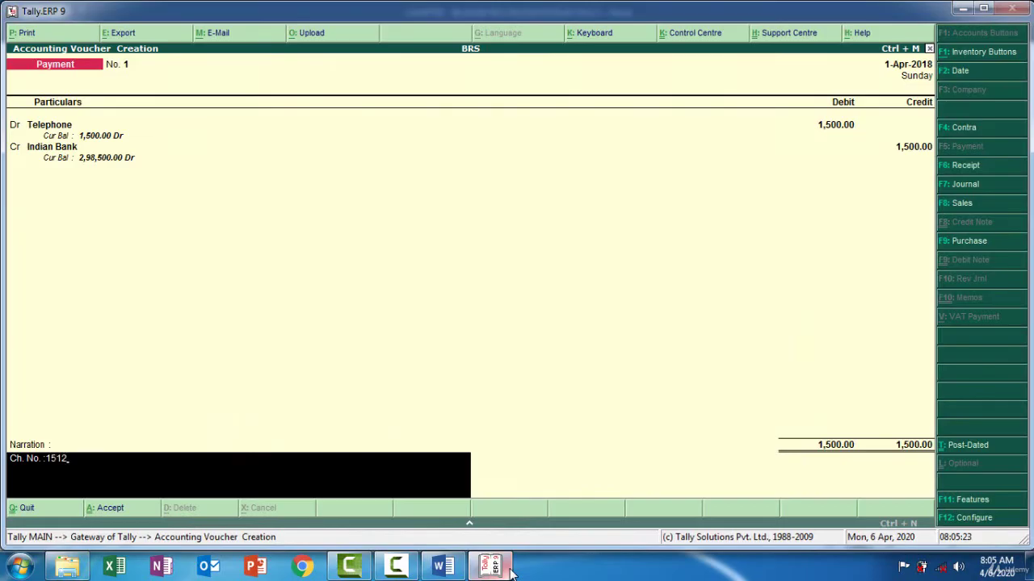
pyautogui.press('Return')
pyautogui.press('Return')
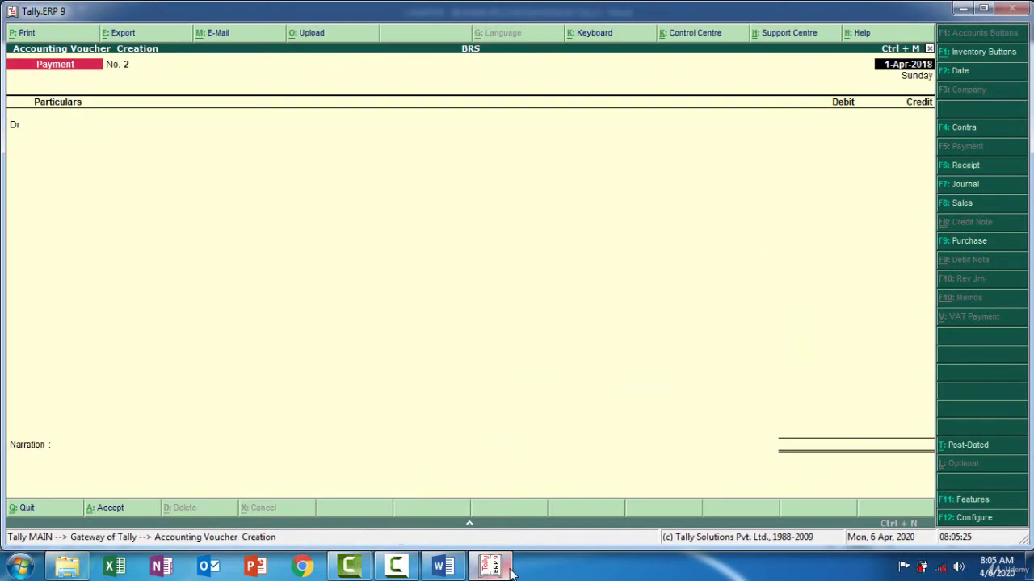
# Check the Apr 03 commission transaction in Word, start a receipt voucher in Tally.ERP 9 and date it 3-Apr-2018
pyautogui.click(510, 573)
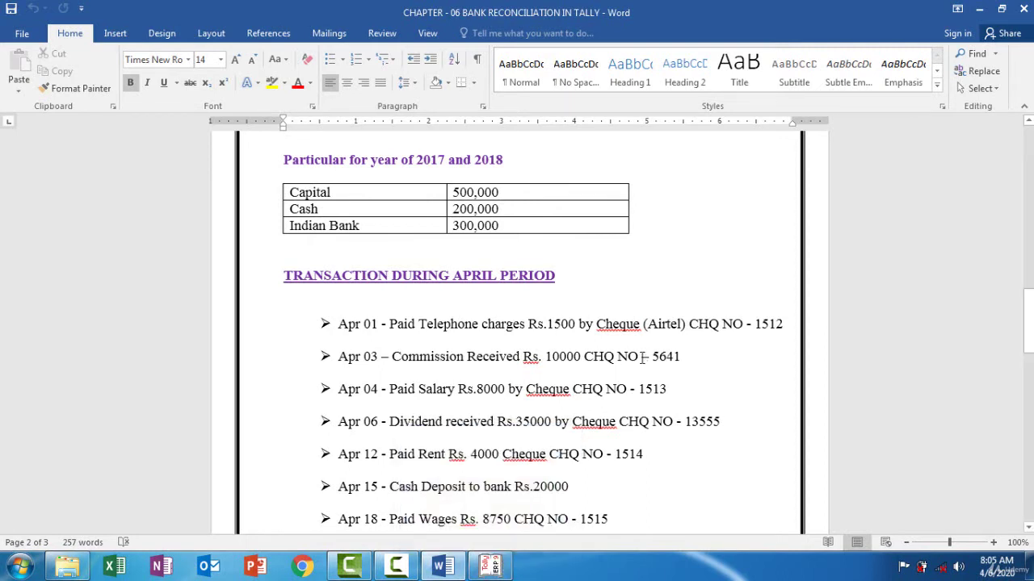
pyautogui.click(490, 565)
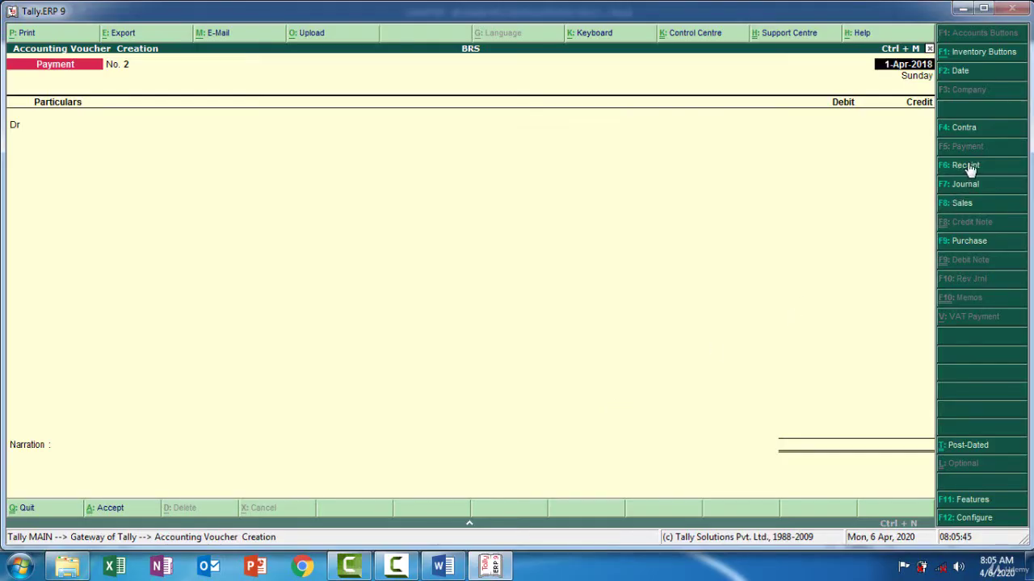
pyautogui.press('F6')
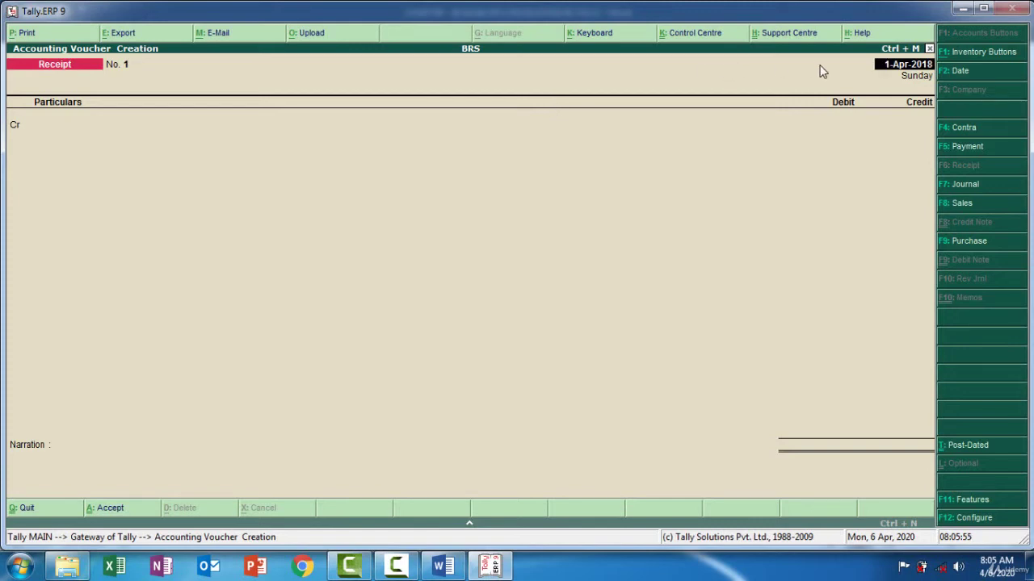
pyautogui.press('F2')
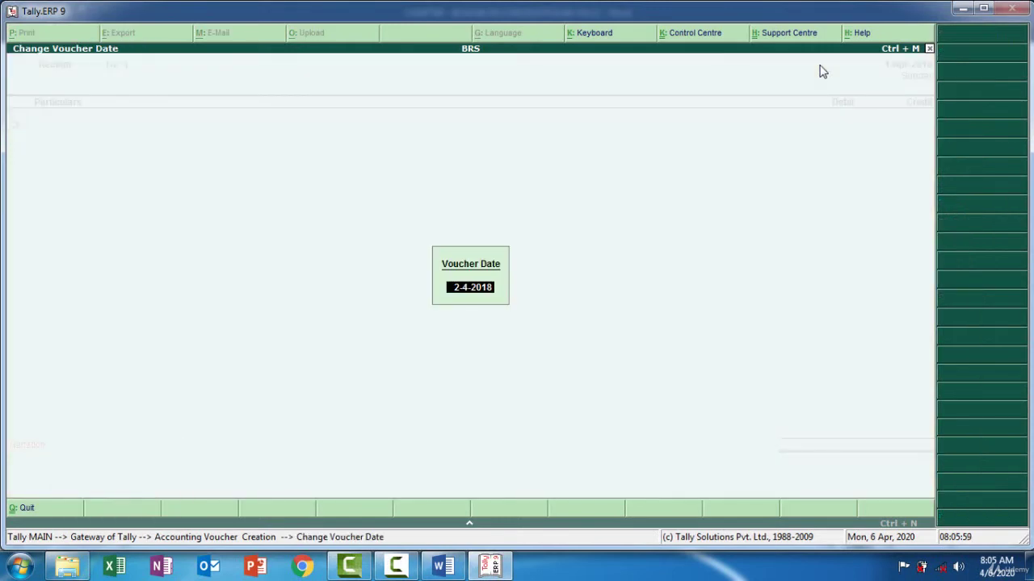
pyautogui.click(490, 569)
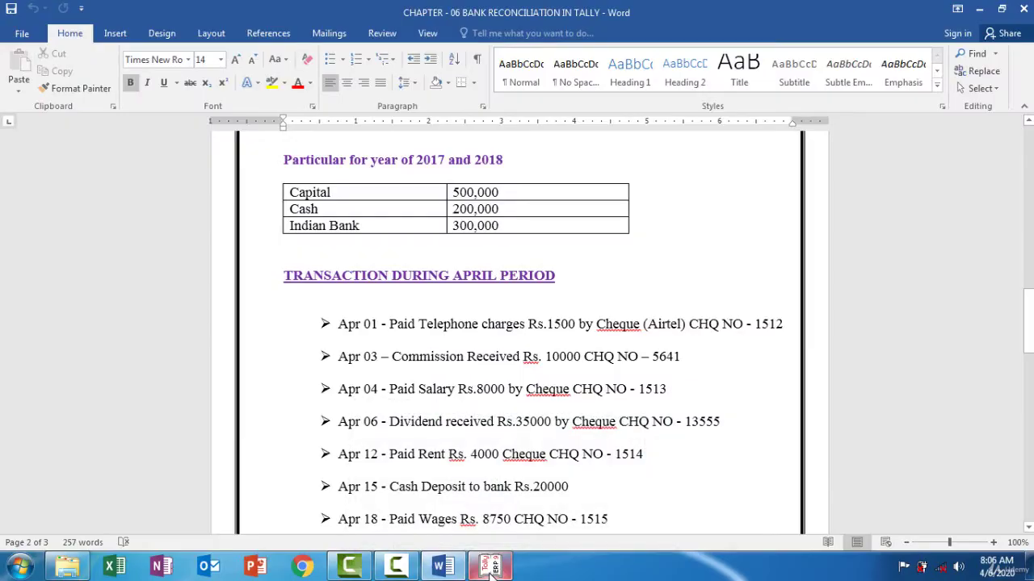
pyautogui.click(491, 569)
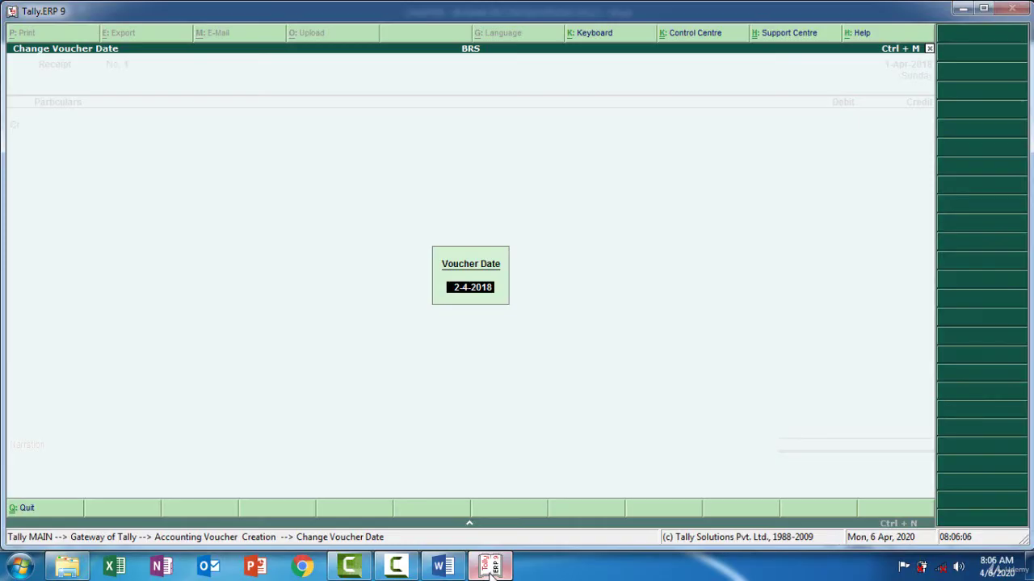
pyautogui.write('03-+04')
pyautogui.press('Return')
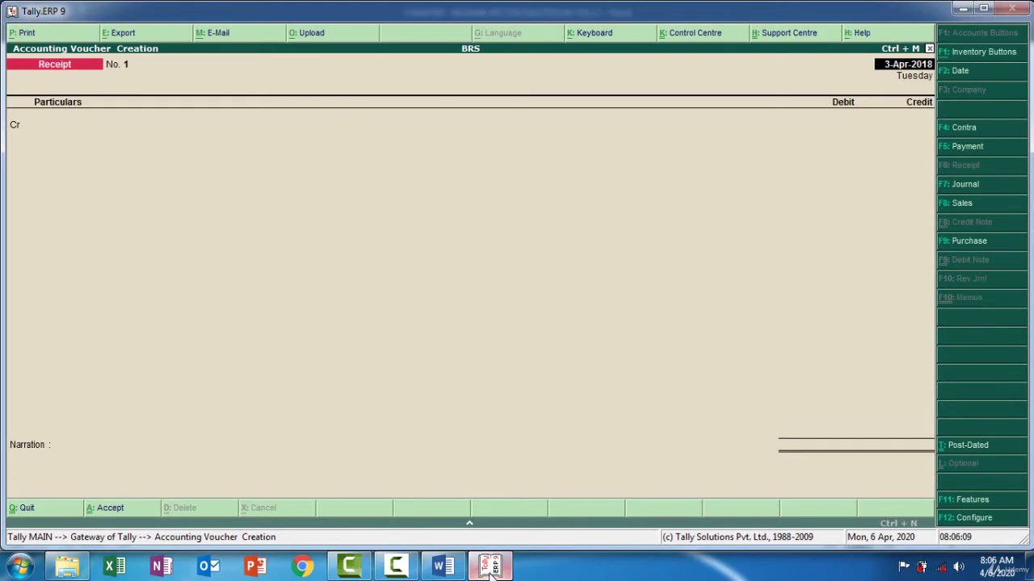
pyautogui.press('Return')
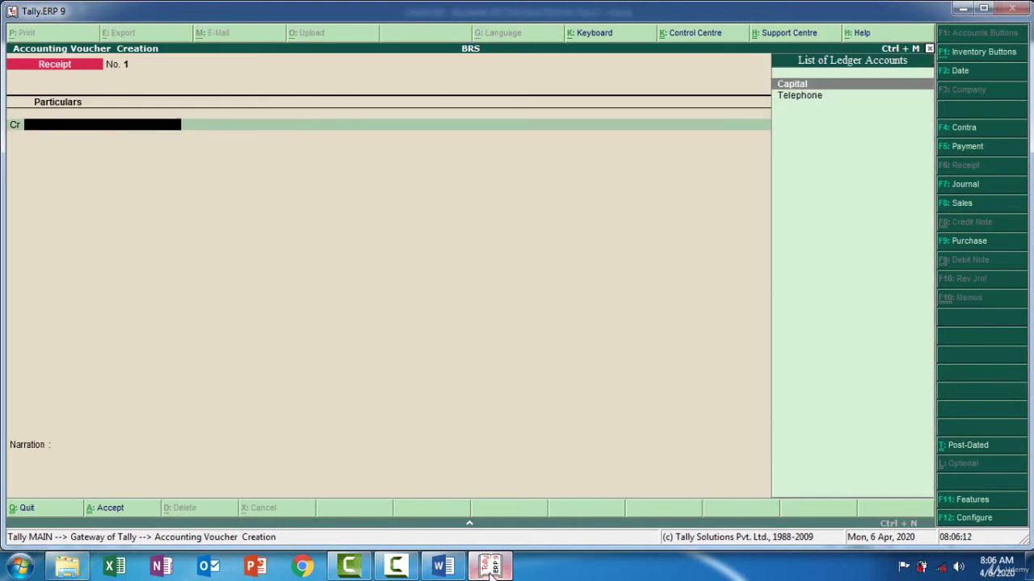
# Copy "Commission Received" from the Apr 03 line in Word and use it as a new ledger's name in Tally.ERP 9's receipt voucher
pyautogui.click(443, 567)
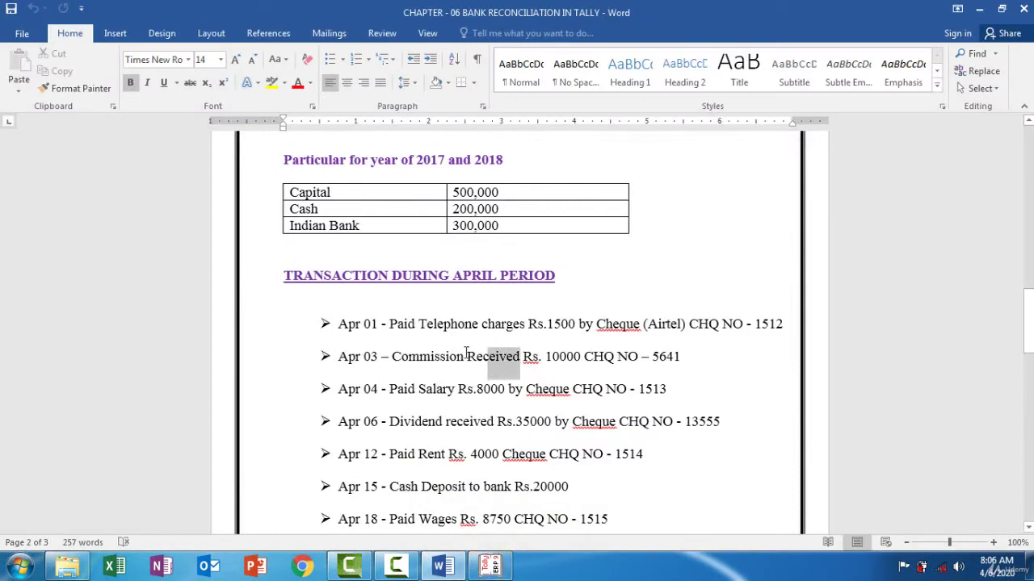
pyautogui.moveTo(466, 353); pyautogui.dragTo(413, 352)
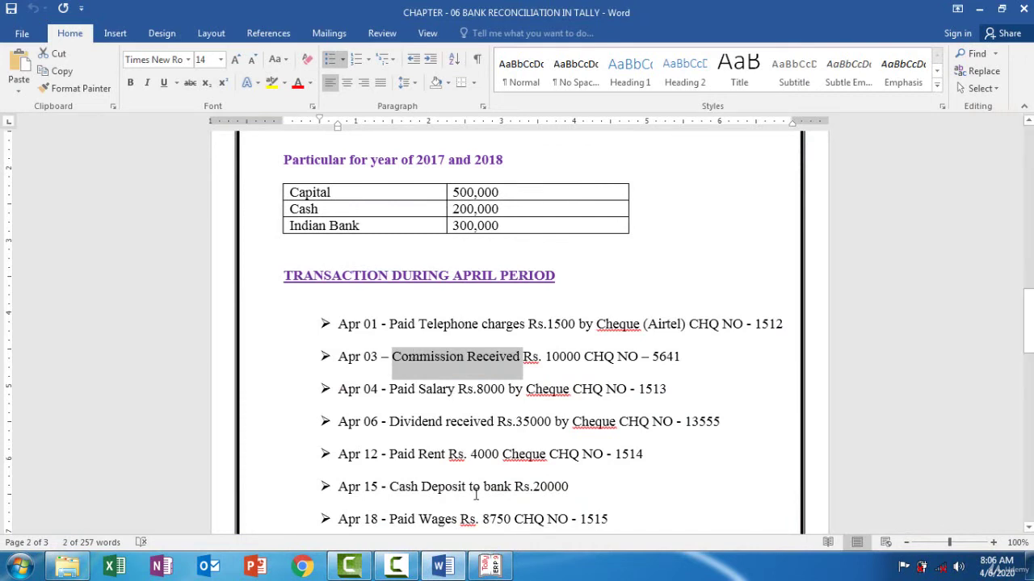
pyautogui.click(490, 566)
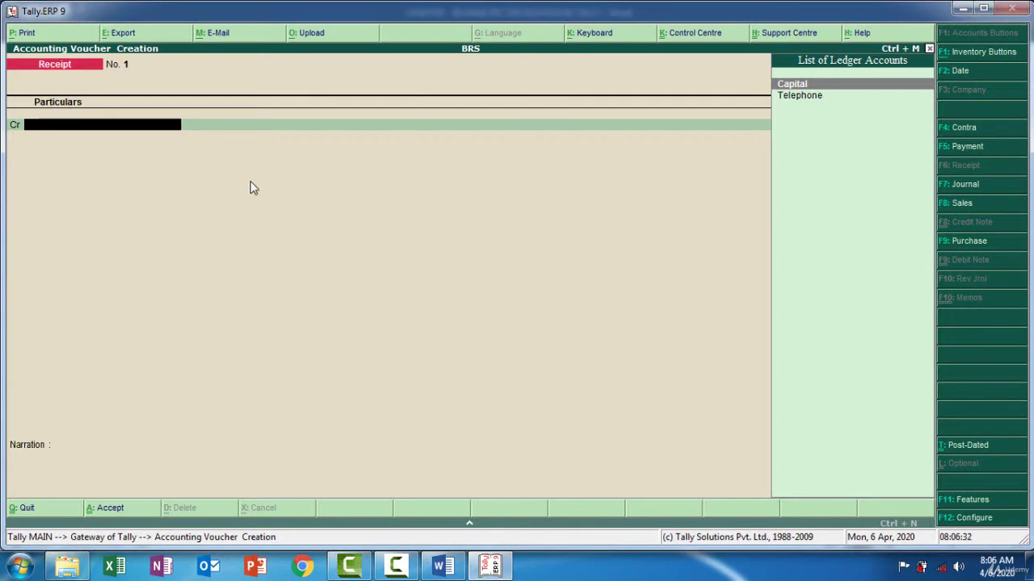
pyautogui.hotkey('alt', 'c')
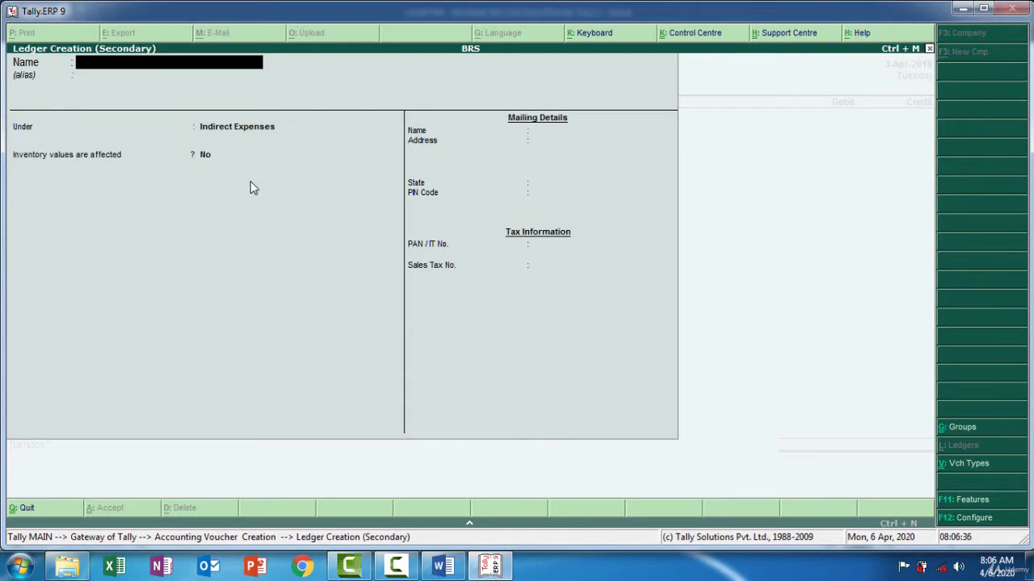
pyautogui.hotkey('ctrl', 'alt', 'v')
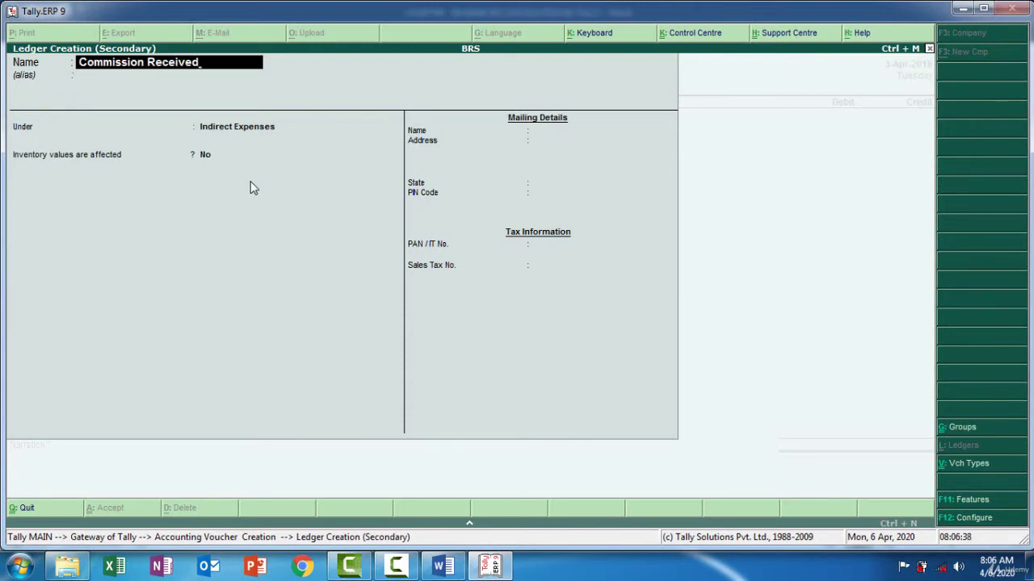
# Place the Commission Received ledger under Indirect Incomes and accept it for the voucher's credit line
pyautogui.press('Return')
pyautogui.write('In')
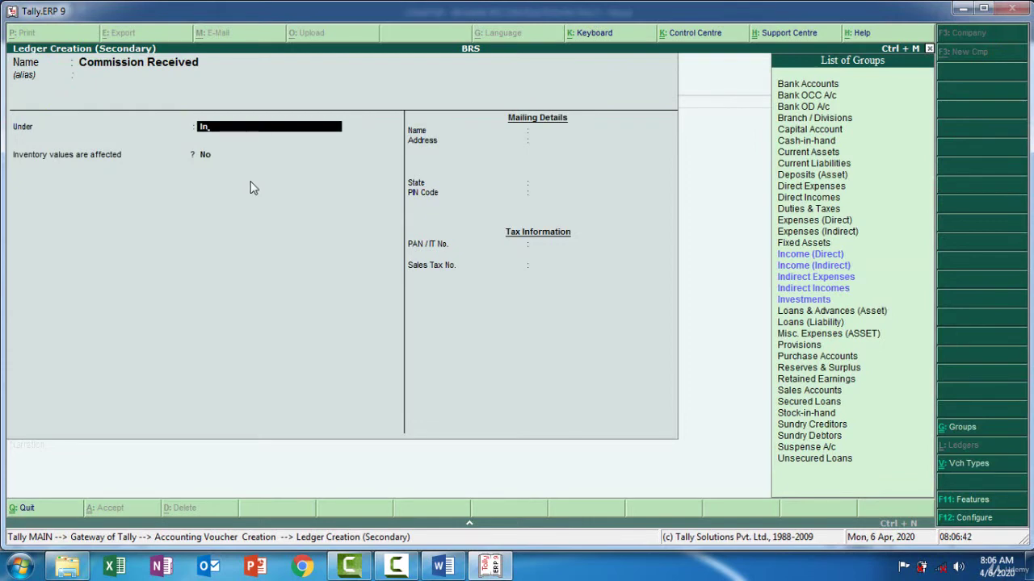
pyautogui.press('Down')
pyautogui.press('Down')
pyautogui.press('Down')
pyautogui.press('Down')
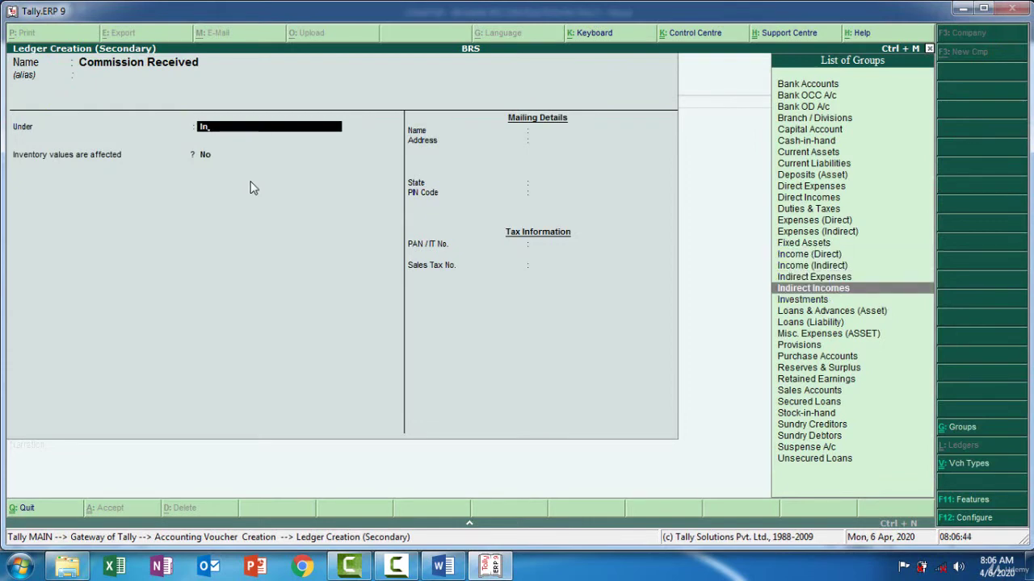
pyautogui.press('Return')
pyautogui.press('Return')
pyautogui.press('Return')
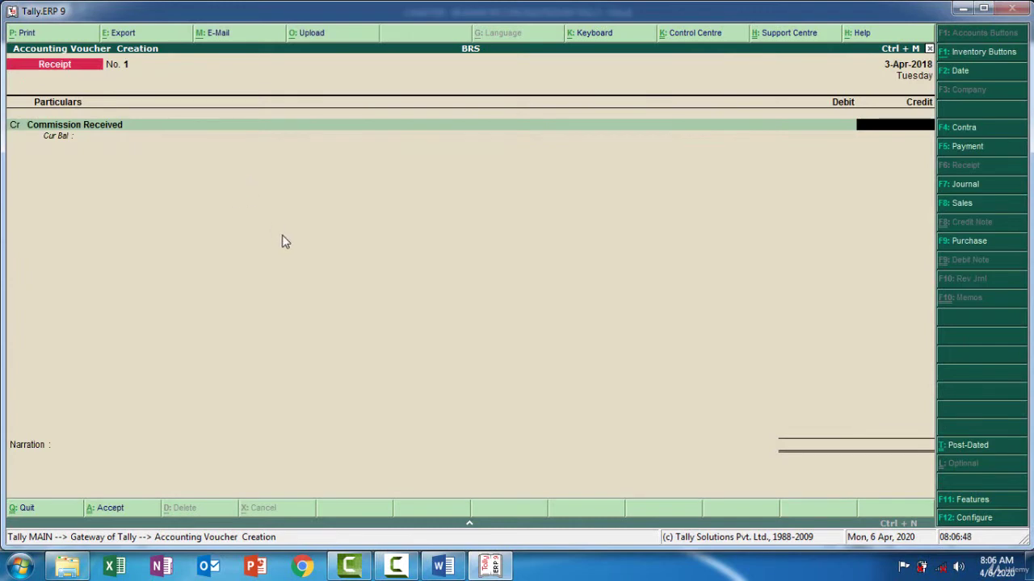
# Credit Commission Received with 10000 as listed in the Word document and debit the same amount to Indian Bank
pyautogui.click(491, 567)
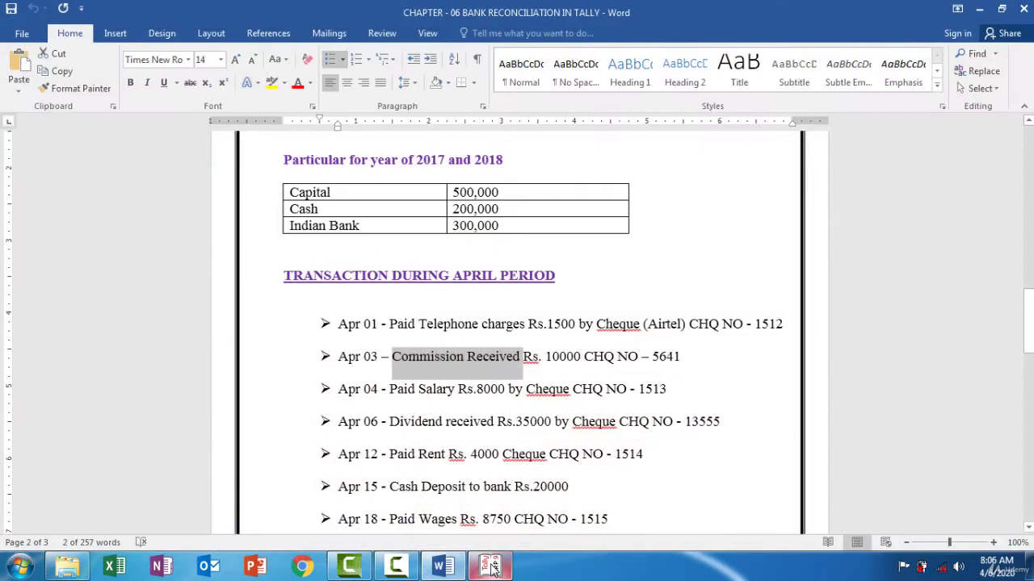
pyautogui.click(492, 567)
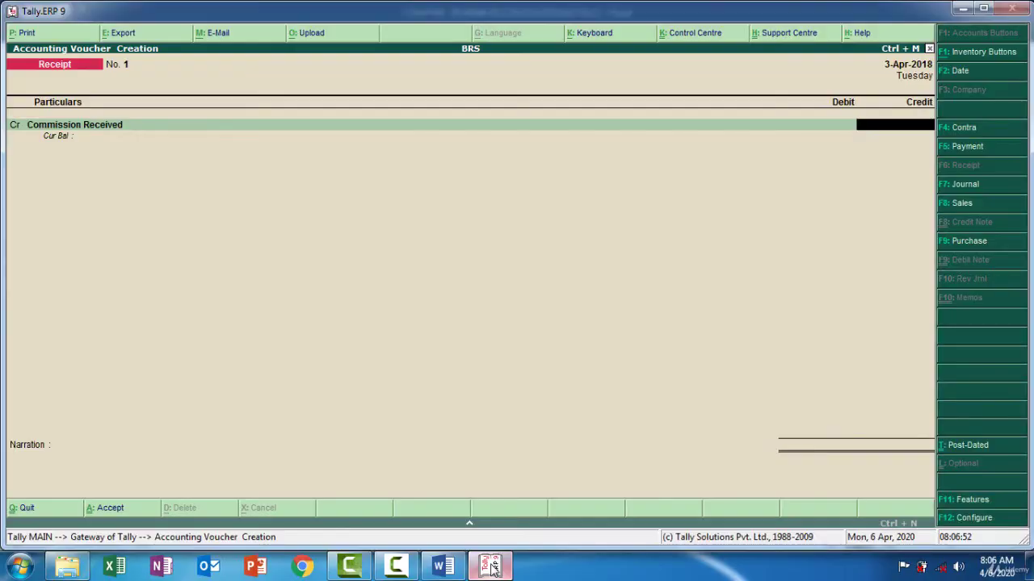
pyautogui.write('10000')
pyautogui.press('Return')
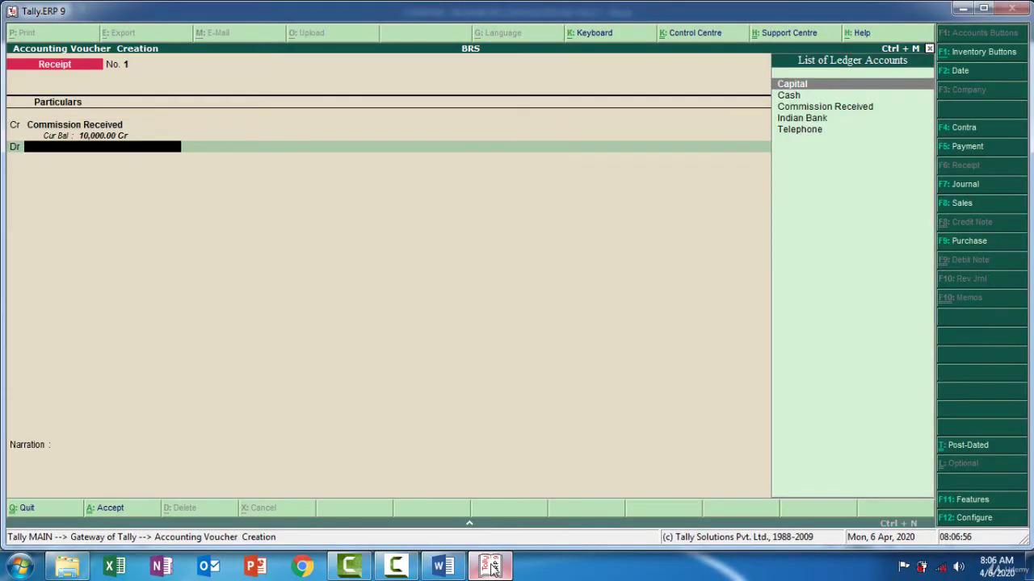
pyautogui.press('Return')
pyautogui.press('Down')
pyautogui.press('Down')
pyautogui.press('Down')
pyautogui.press('Return')
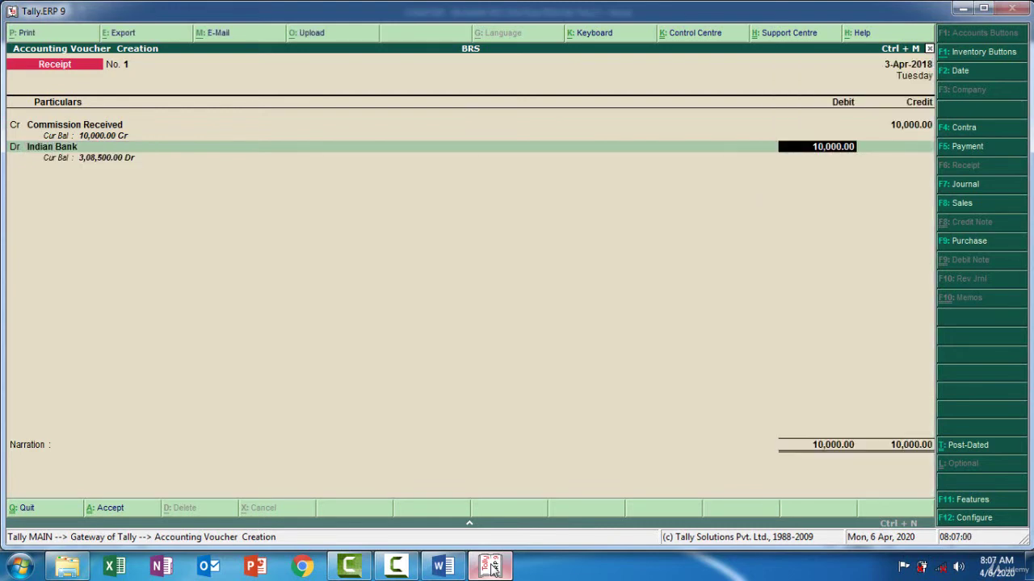
pyautogui.press('Return')
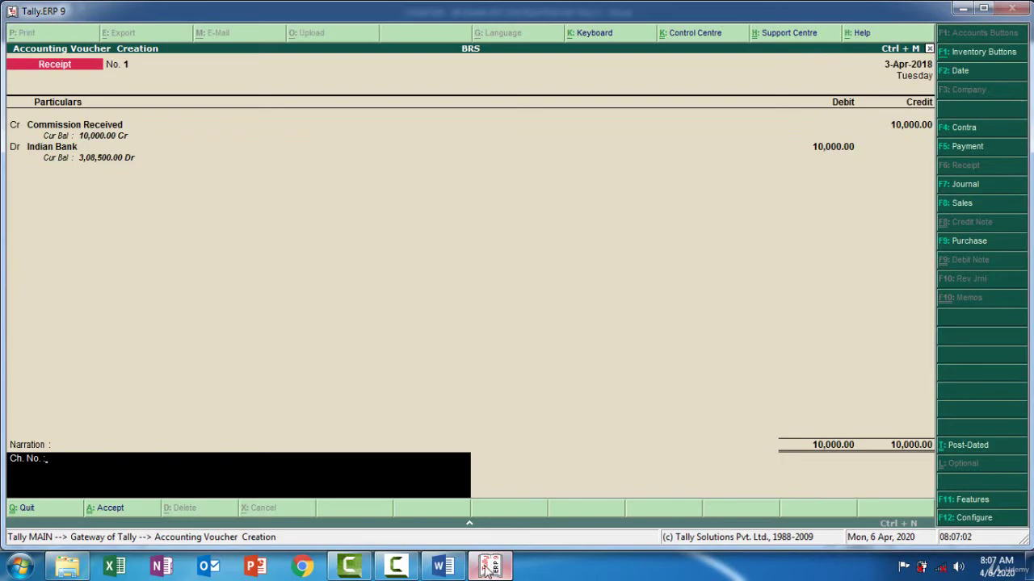
# Look up the commission's cheque number in Word, enter 5641 in the narration and save the receipt voucher
pyautogui.click(488, 570)
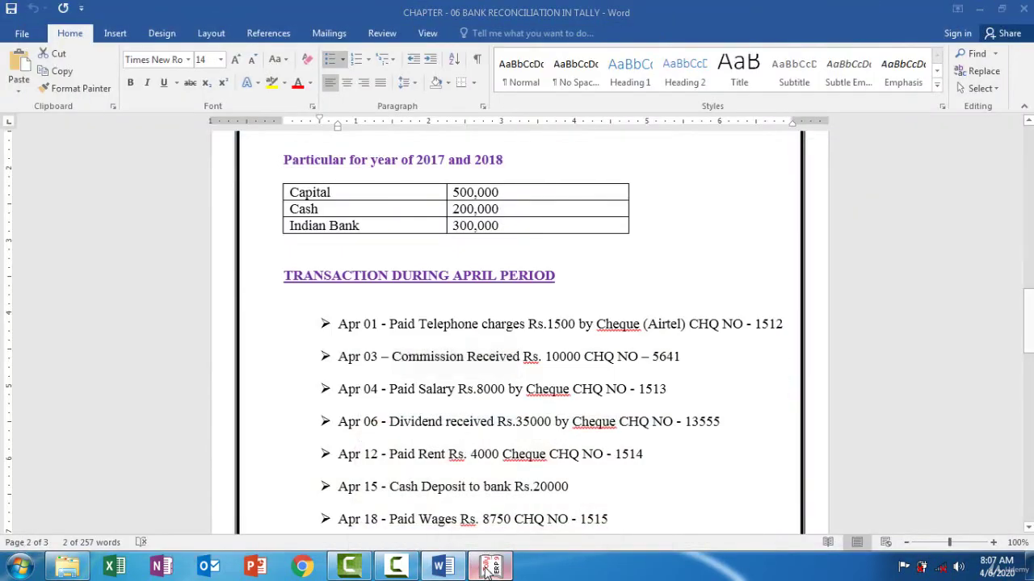
pyautogui.click(488, 570)
pyautogui.write('5641')
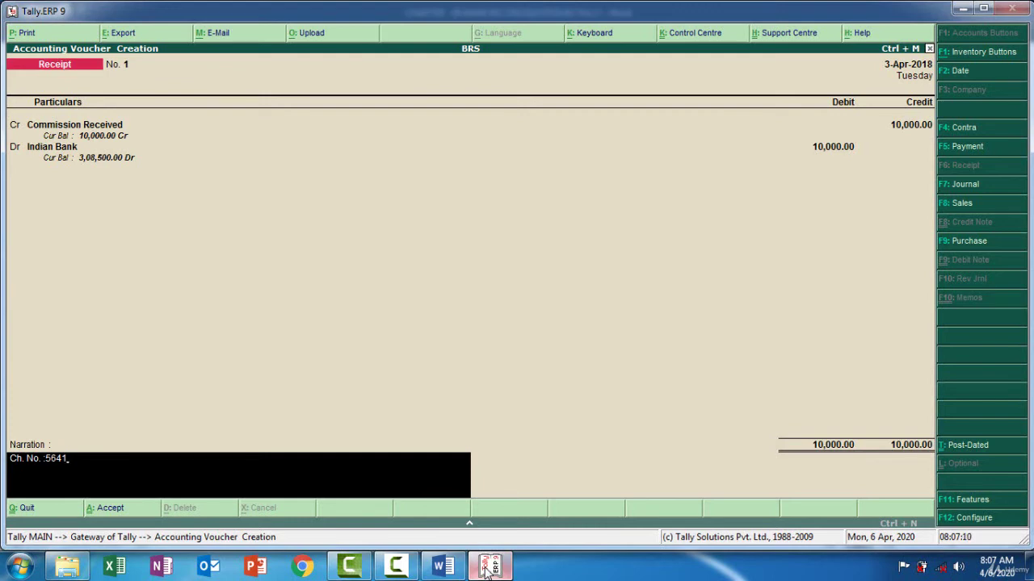
pyautogui.press('Return')
pyautogui.press('Return')
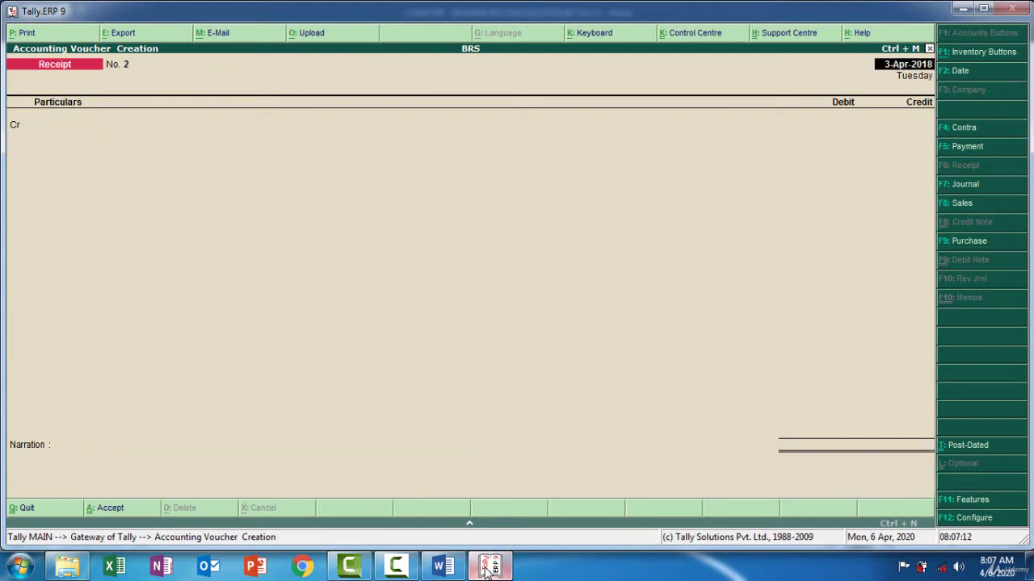
# Check the Apr 04 salary transaction in Word, start a payment voucher in Tally.ERP 9 and date it 4-Apr-2018
pyautogui.click(487, 570)
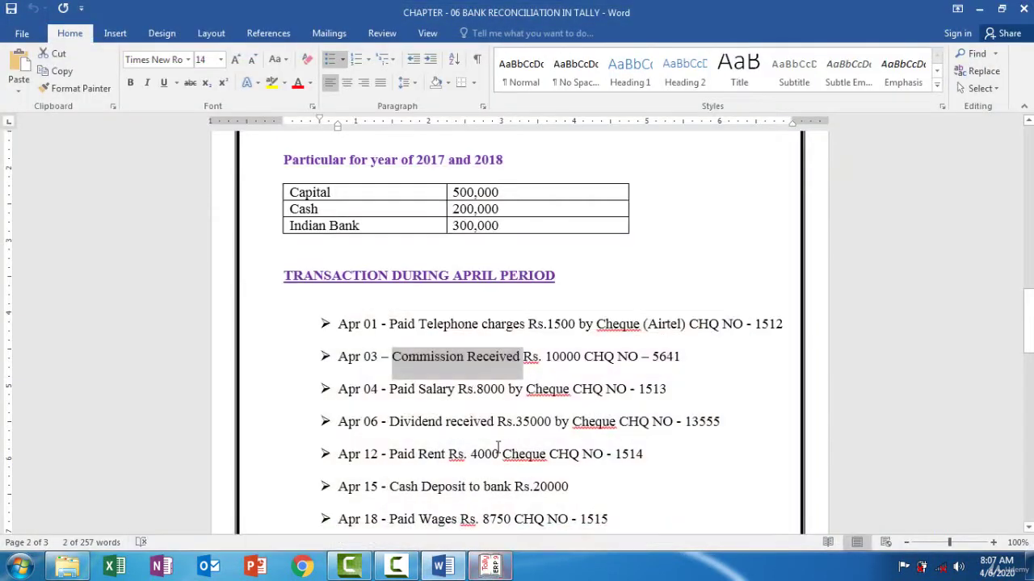
pyautogui.click(466, 396)
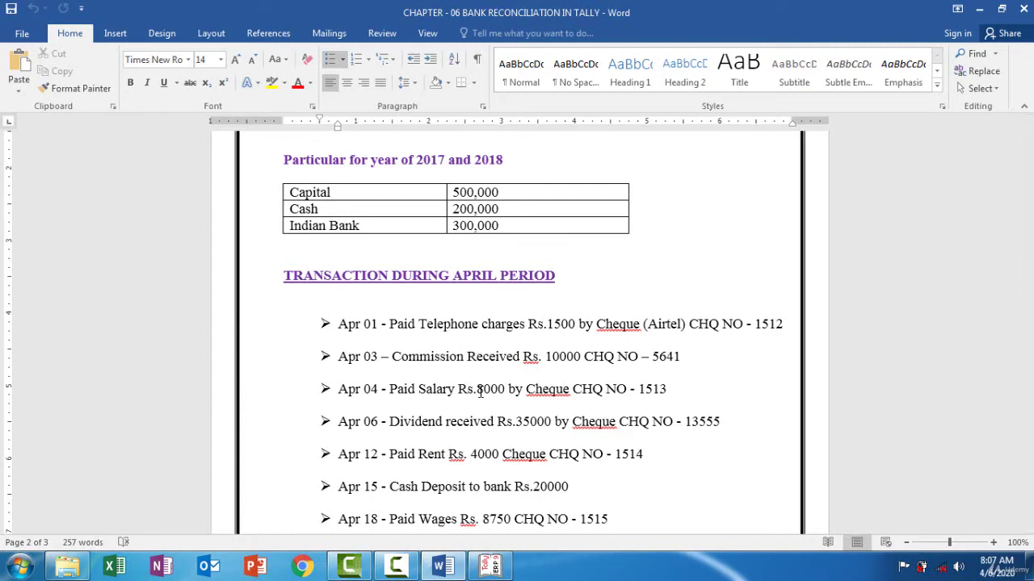
pyautogui.click(491, 566)
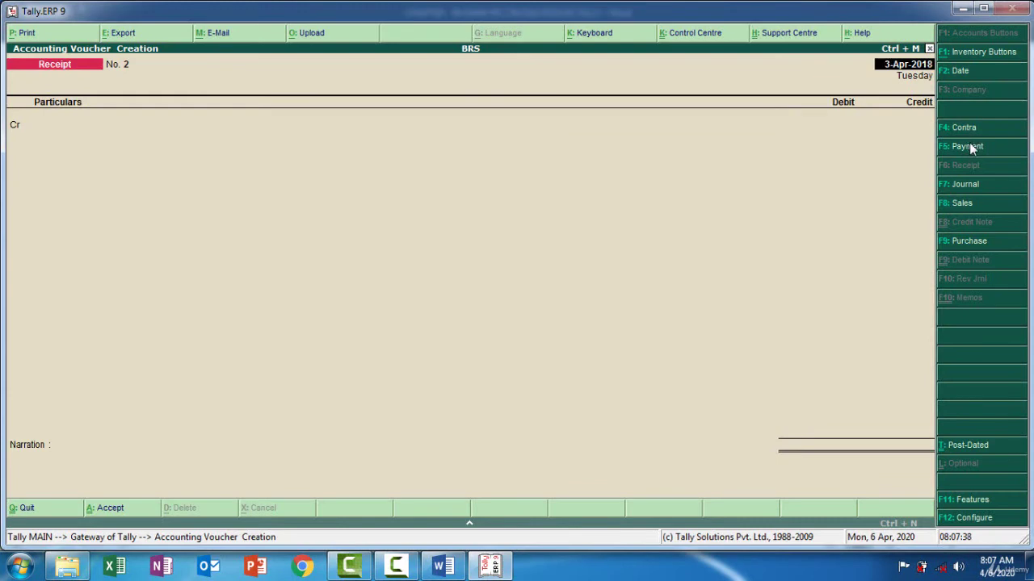
pyautogui.click(969, 147)
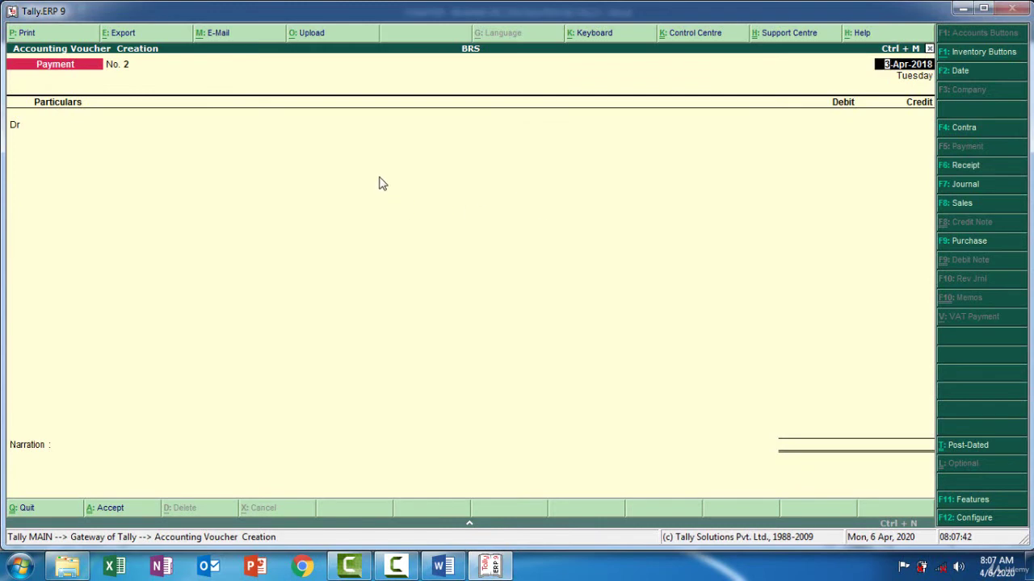
pyautogui.press('F2')
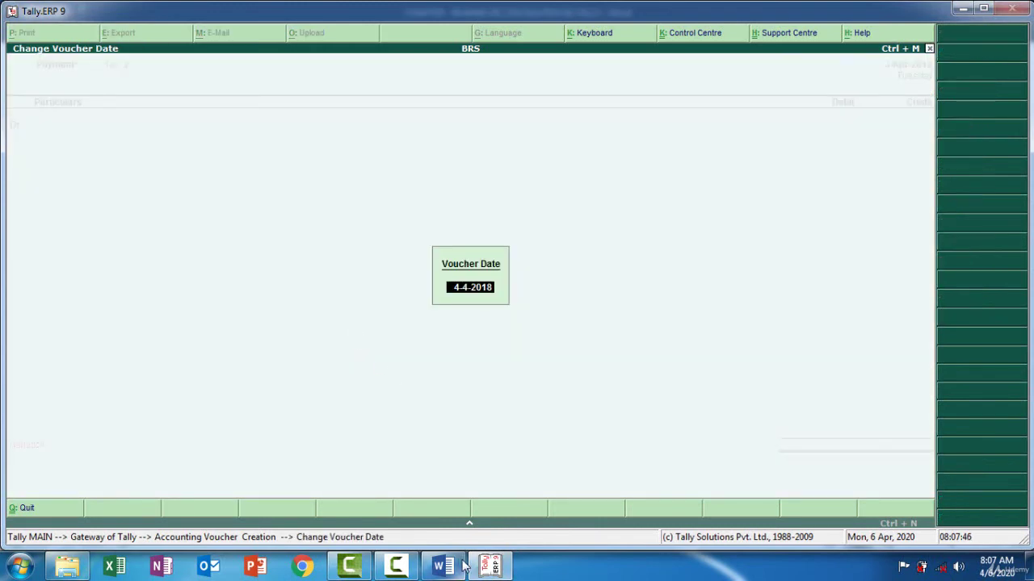
pyautogui.click(493, 568)
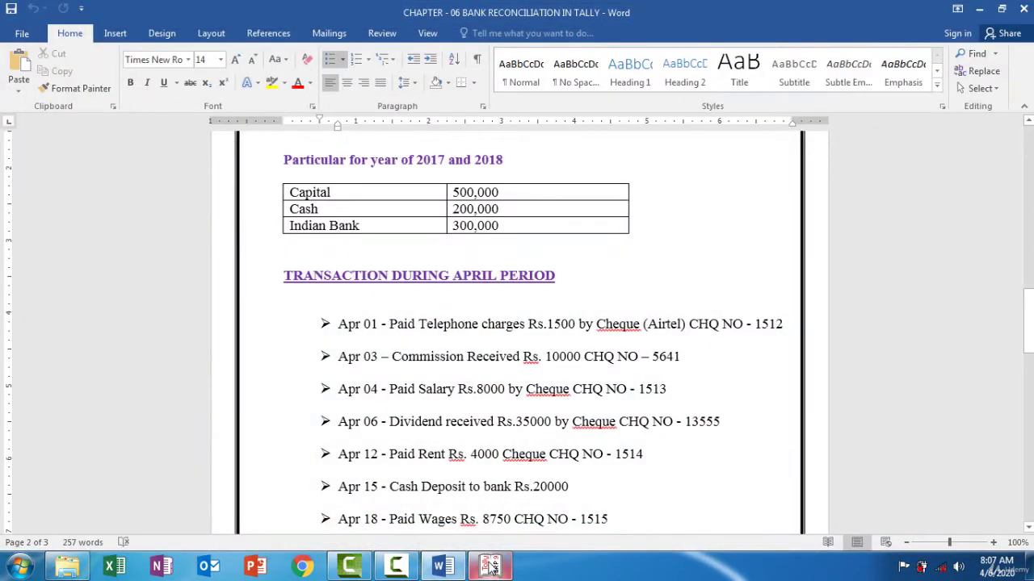
pyautogui.click(492, 569)
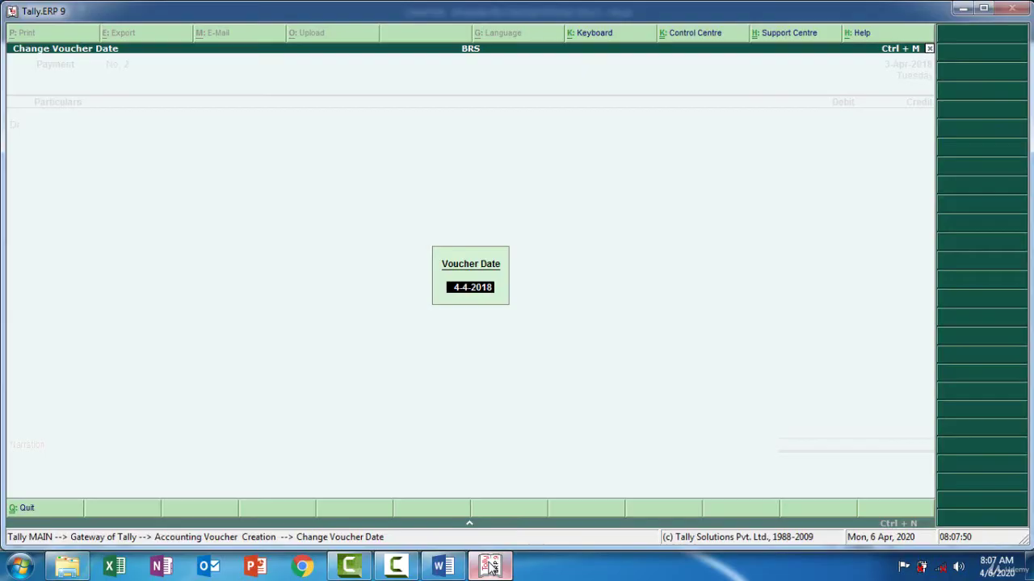
pyautogui.write('04-04')
pyautogui.press('Return')
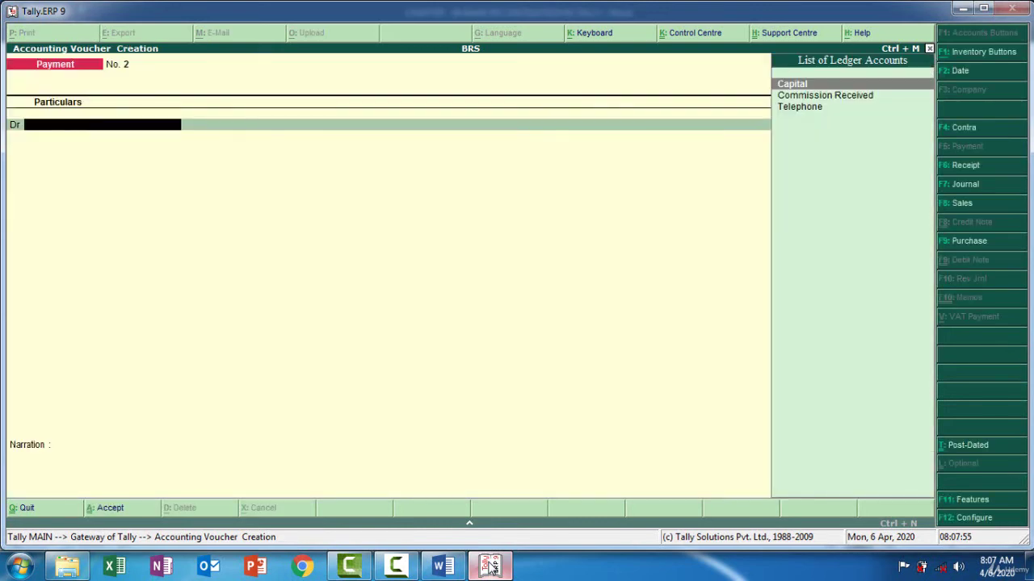
# Create a Salary ledger under Indirect Expenses from within the payment voucher and accept it for the debit line
pyautogui.click(491, 568)
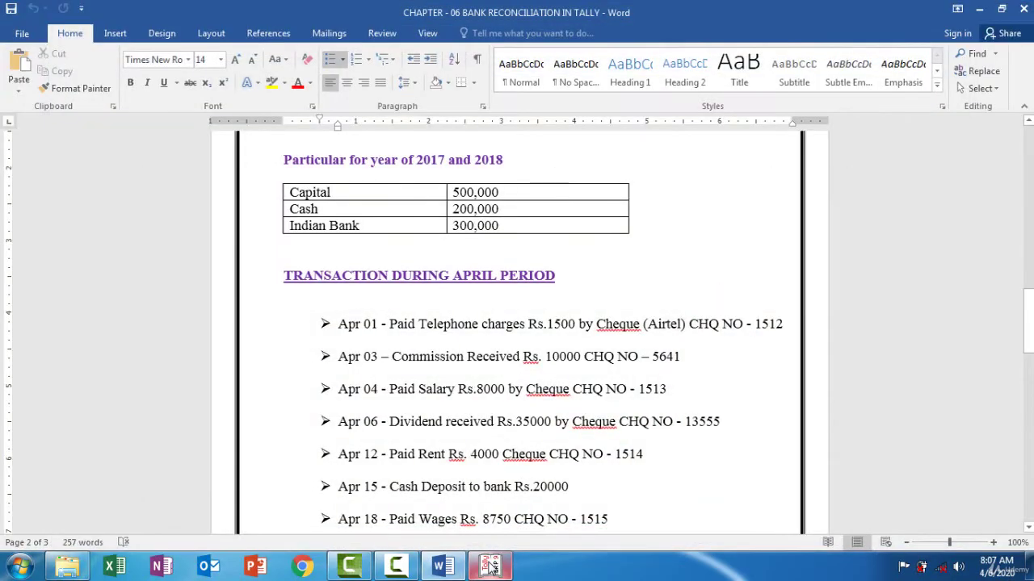
pyautogui.click(491, 568)
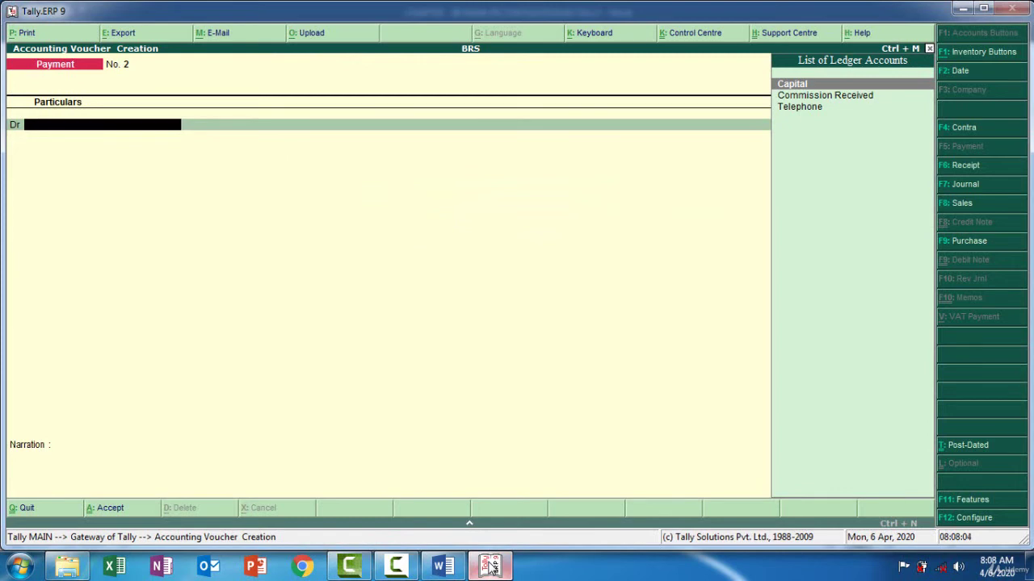
pyautogui.hotkey('alt', 'c')
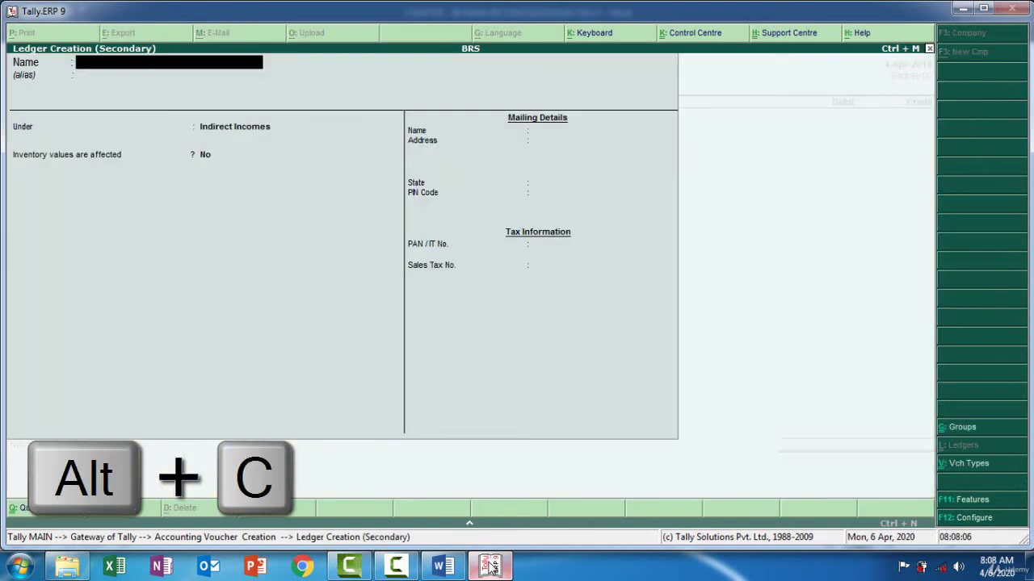
pyautogui.write('Salary')
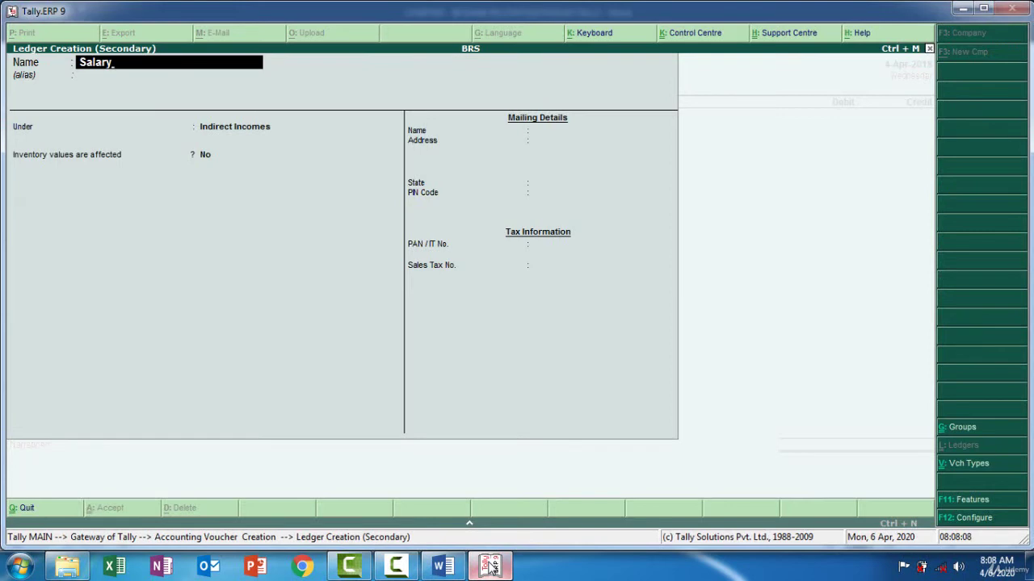
pyautogui.press('Return')
pyautogui.press('Return')
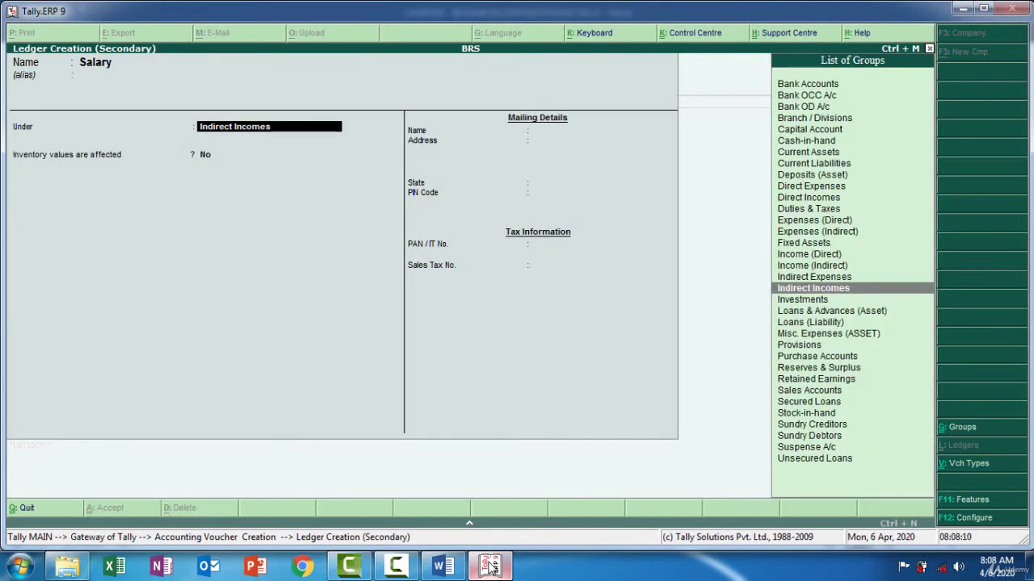
pyautogui.write('In')
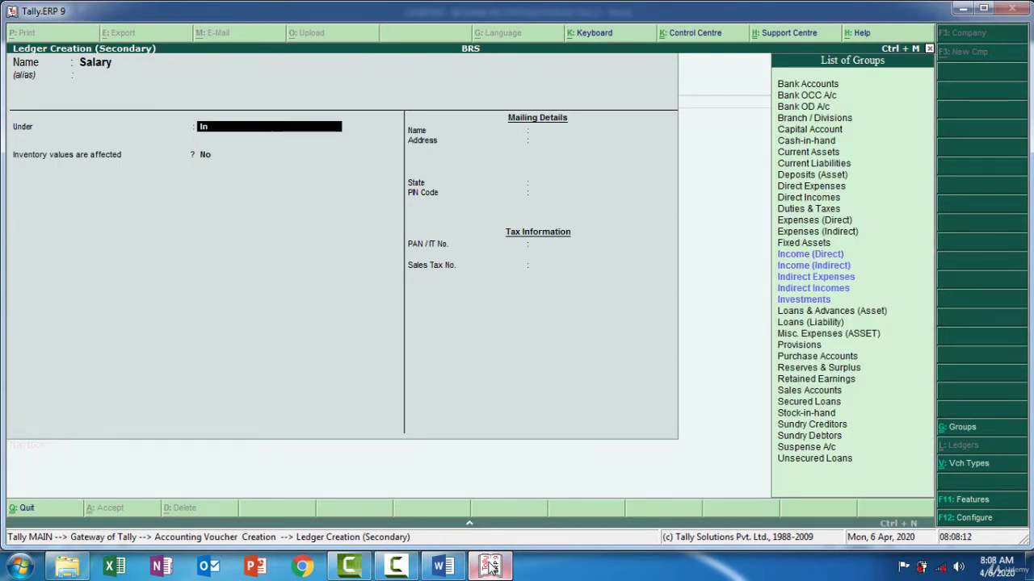
pyautogui.press('Down')
pyautogui.press('Down')
pyautogui.press('Down')
pyautogui.press('Return')
pyautogui.press('Return')
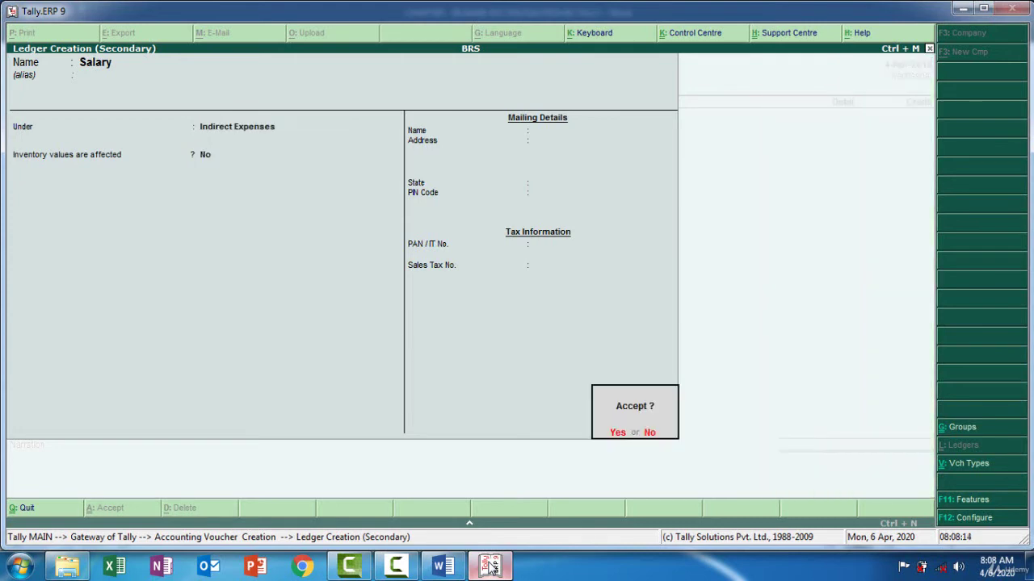
pyautogui.press('Return')
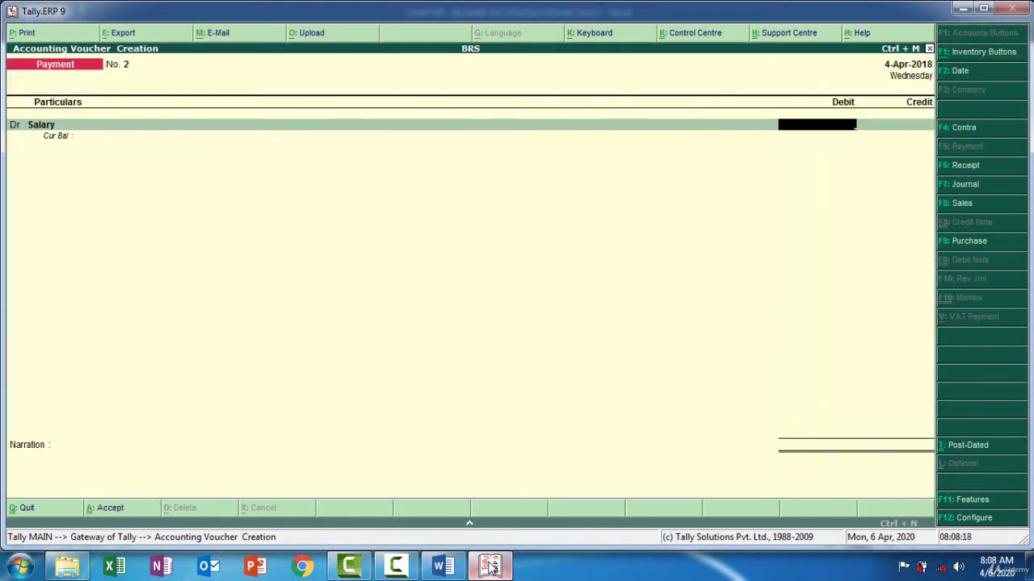
# Look up the salary amount in the Word document and debit Salary with 8000 in the payment voucher
pyautogui.click(492, 567)
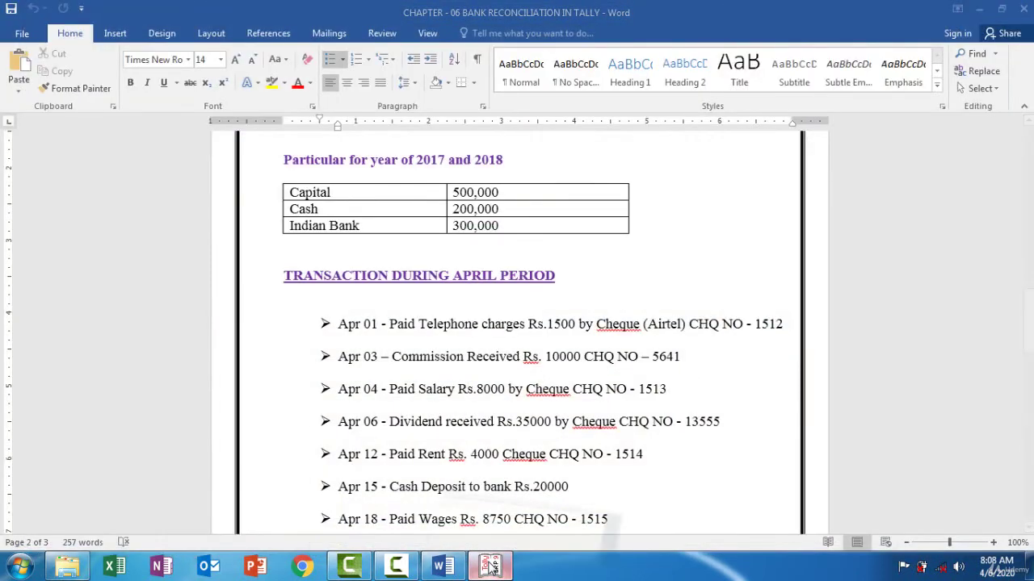
pyautogui.click(491, 568)
pyautogui.write('80000')
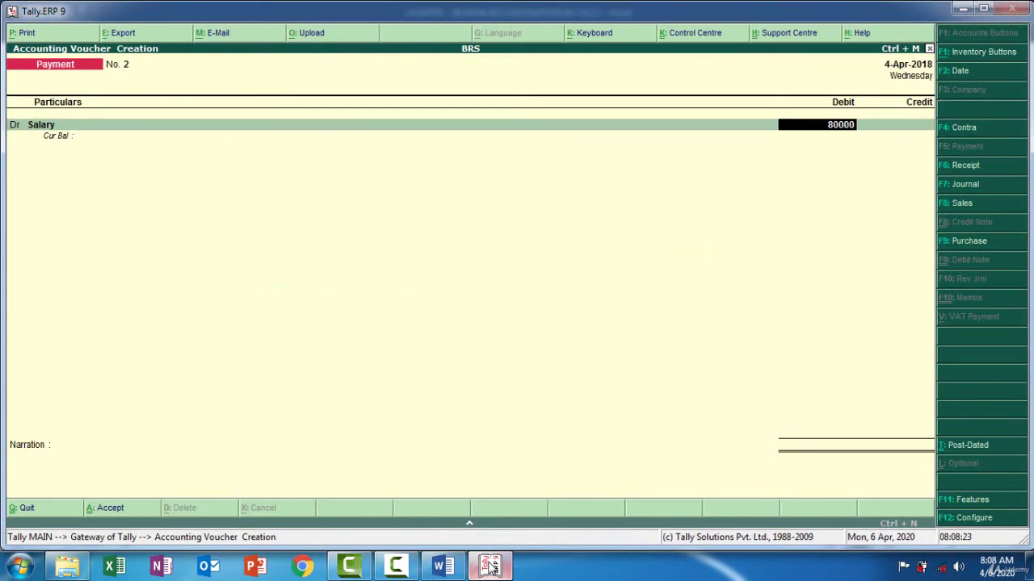
pyautogui.press('Return')
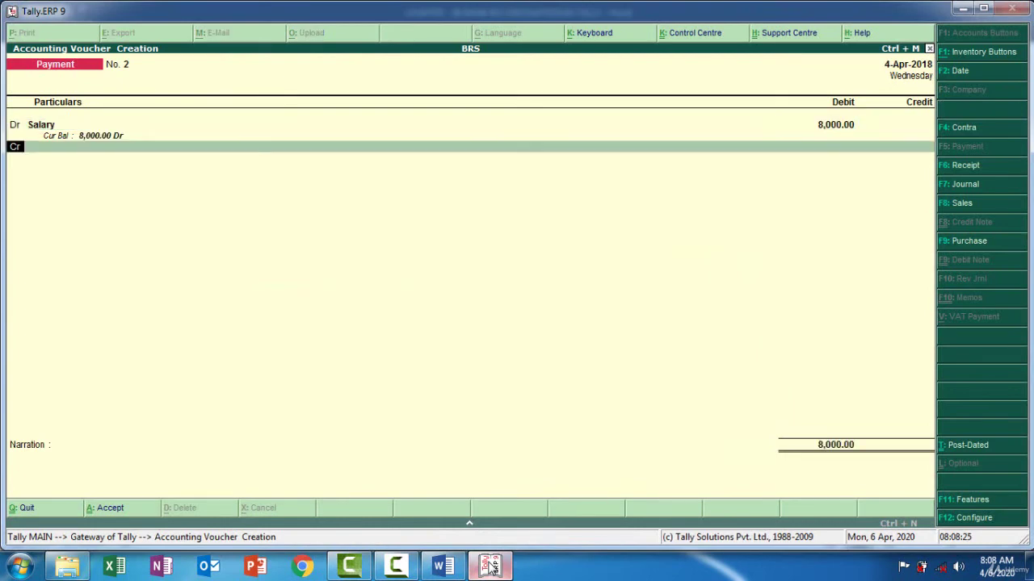
# Credit Indian Bank with 8,000 in the salary payment voucher
pyautogui.press('Return')
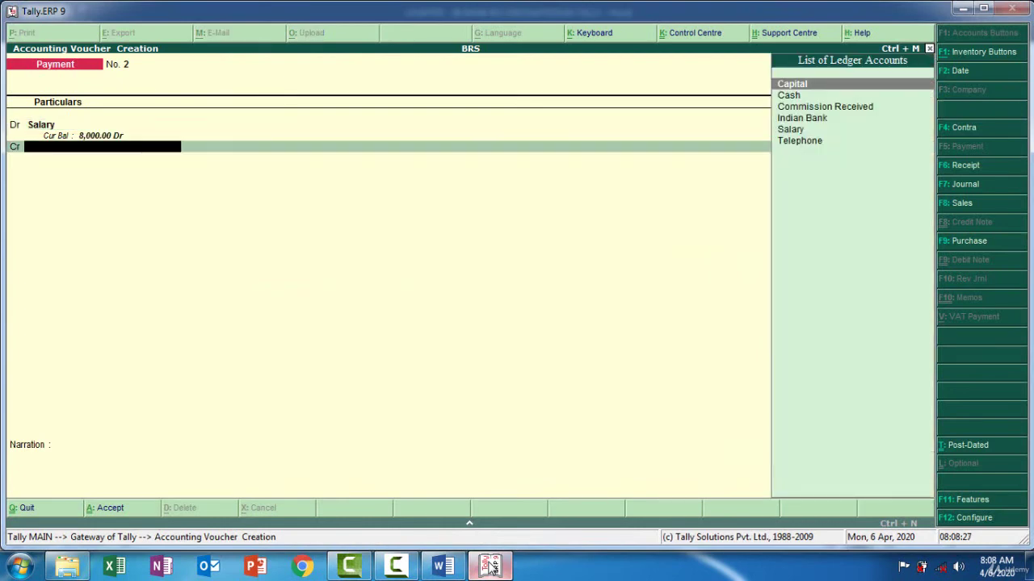
pyautogui.press('Down')
pyautogui.press('Down')
pyautogui.press('Down')
pyautogui.press('Return')
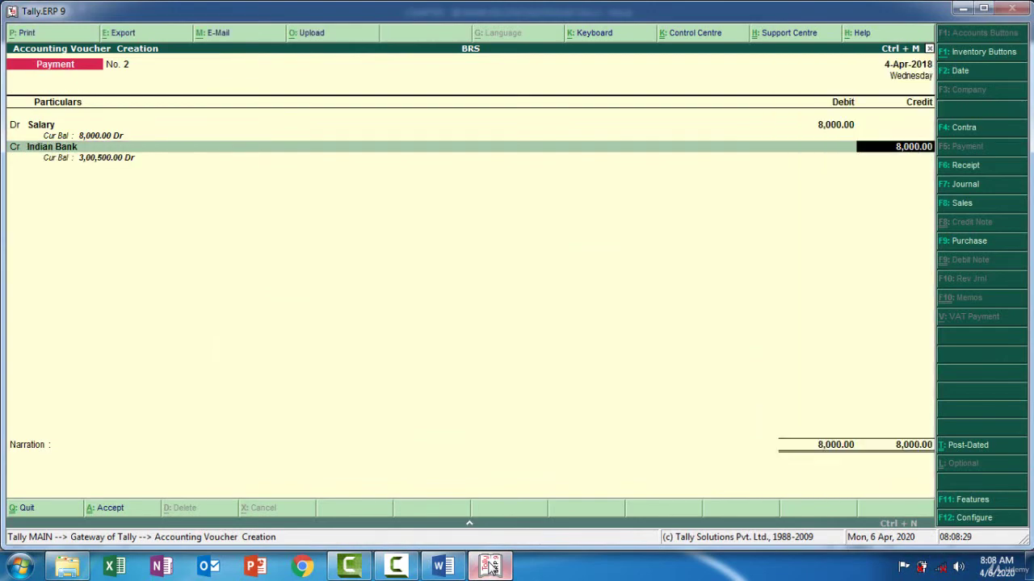
pyautogui.press('Return')
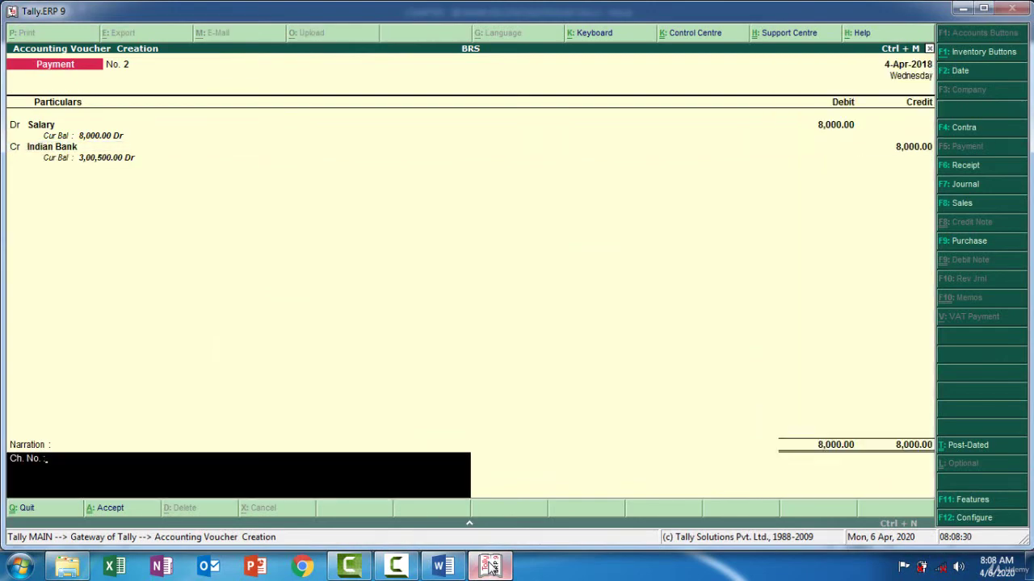
# Look up the salary cheque number in Word, enter 1513 in the narration and save the payment voucher
pyautogui.click(491, 567)
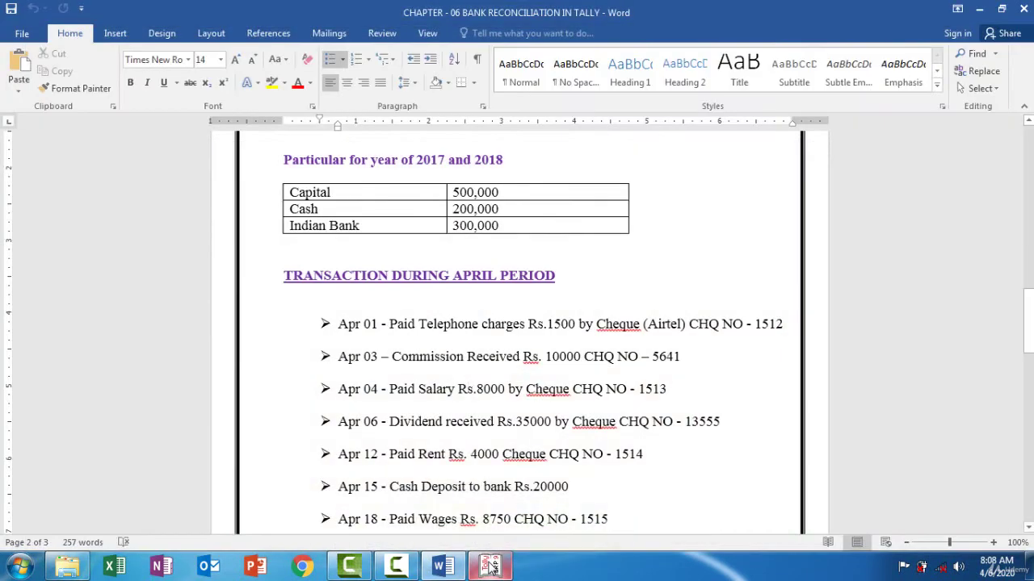
pyautogui.click(491, 567)
pyautogui.write('15')
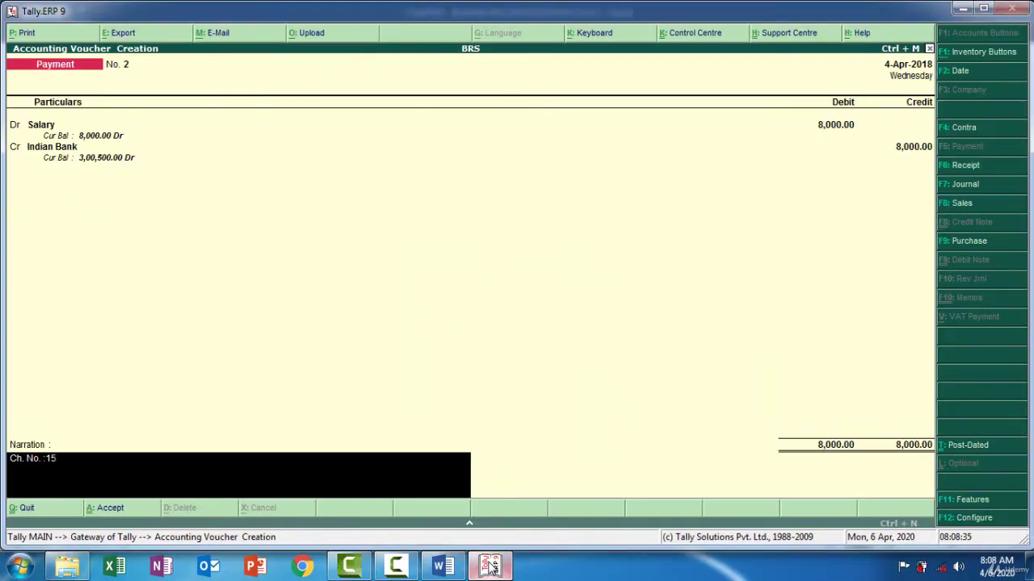
pyautogui.write('13')
pyautogui.press('Return')
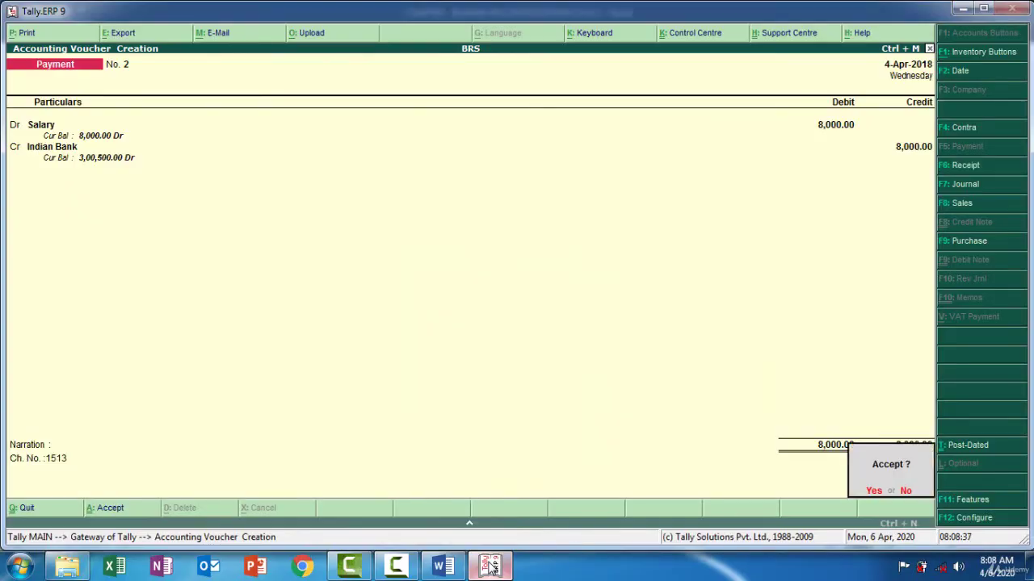
pyautogui.press('Return')
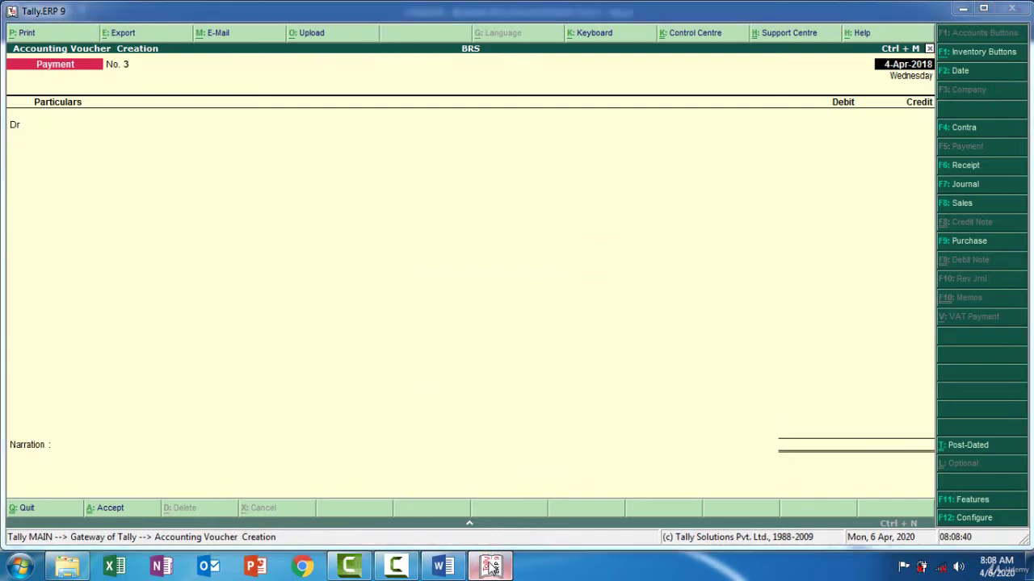
# Switch to the Word document and review the Apr 06 dividend transaction
pyautogui.click(491, 567)
pyautogui.moveTo(340, 420); pyautogui.dragTo(604, 415)
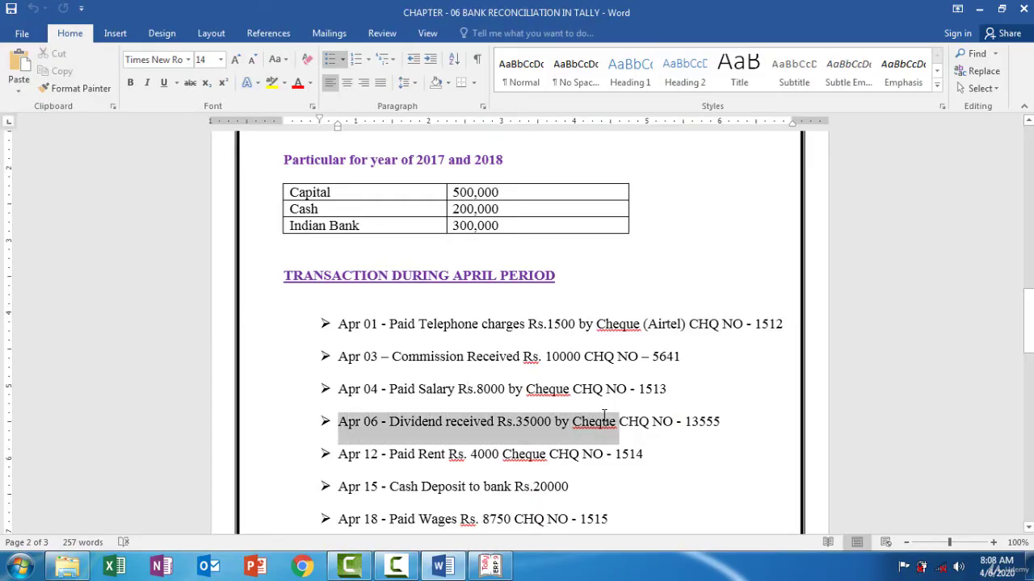
pyautogui.click(436, 424)
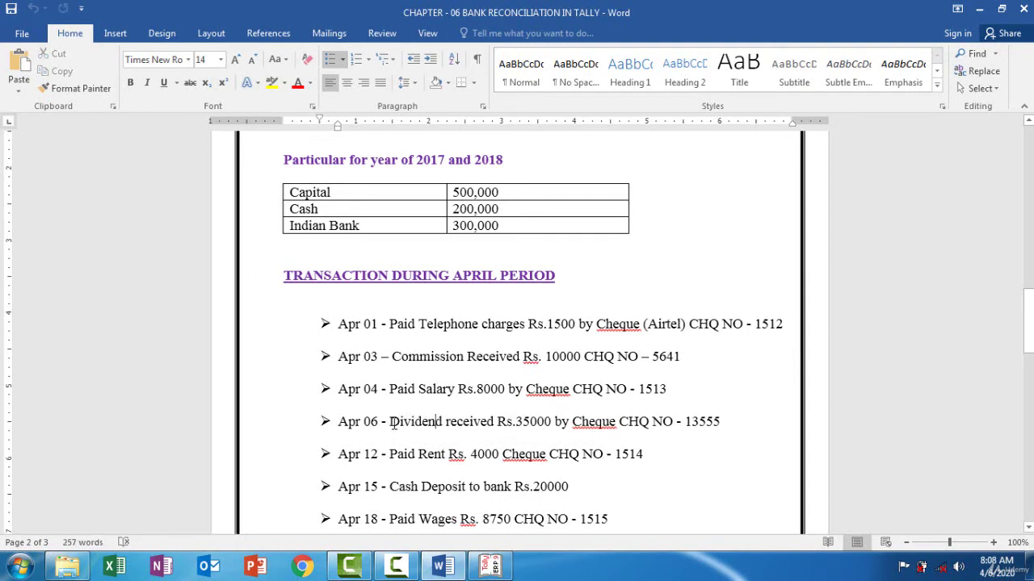
pyautogui.moveTo(392, 422); pyautogui.dragTo(494, 426)
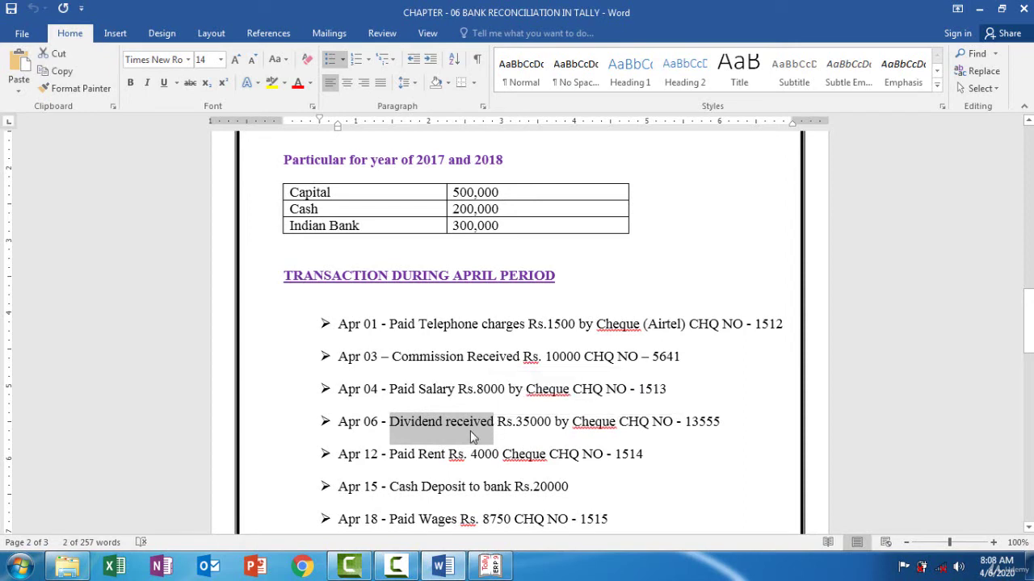
pyautogui.click(470, 431)
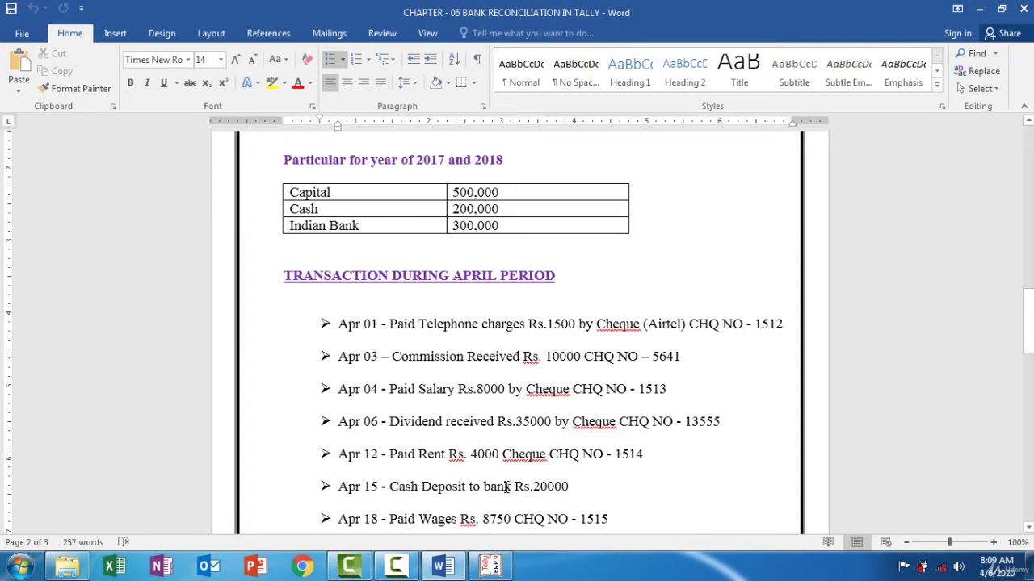
# Start a receipt voucher in Tally.ERP 9 for the dividend and date it 6-Apr-2018, checking the date in Word
pyautogui.click(490, 566)
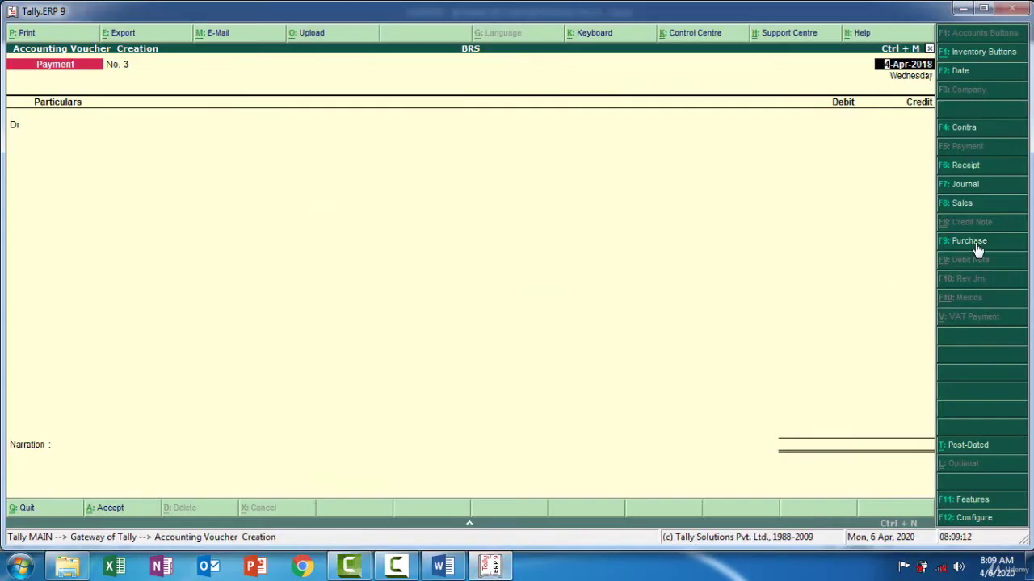
pyautogui.click(969, 169)
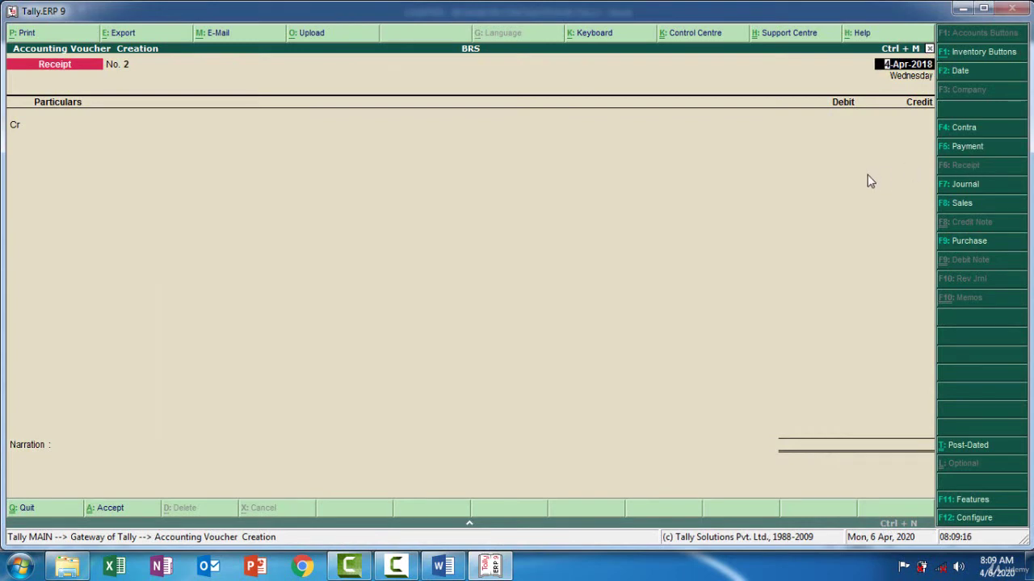
pyautogui.press('F2')
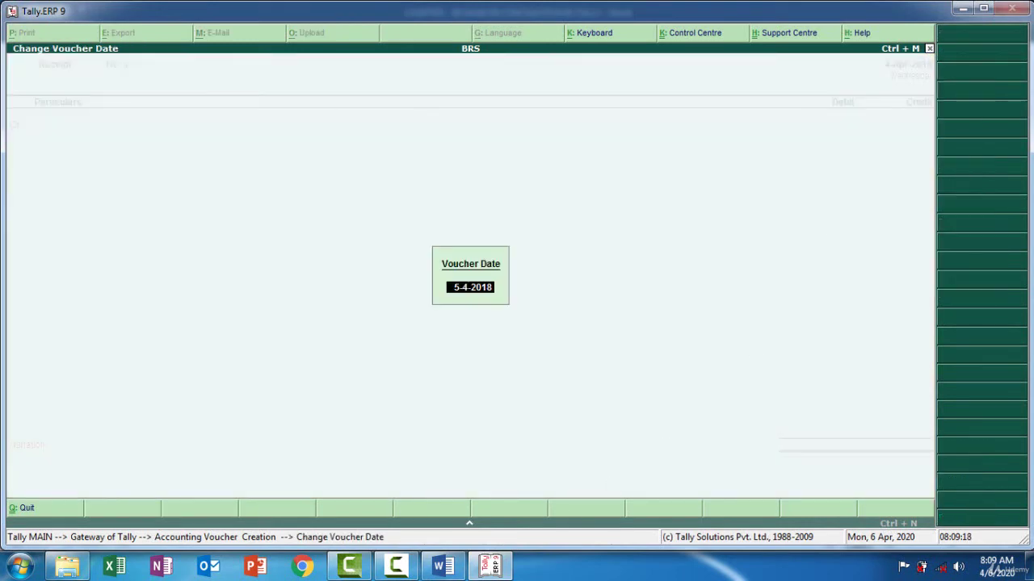
pyautogui.click(494, 570)
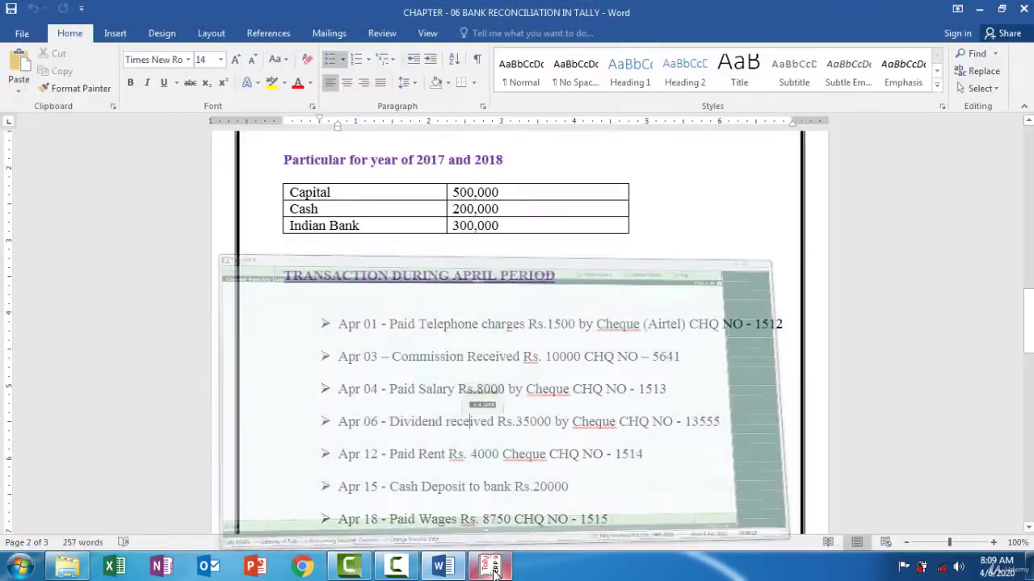
pyautogui.click(495, 570)
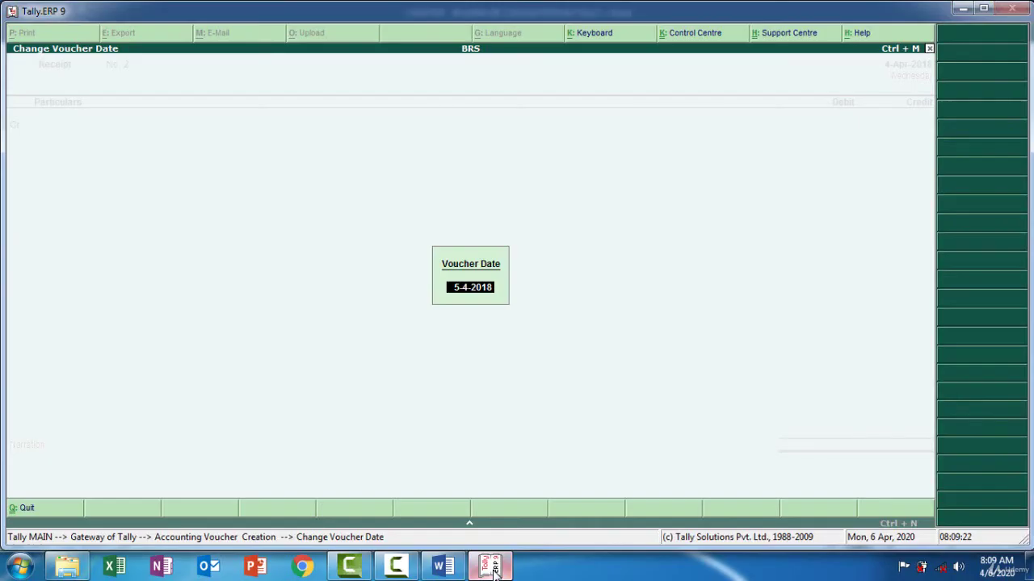
pyautogui.write('06-04')
pyautogui.press('Return')
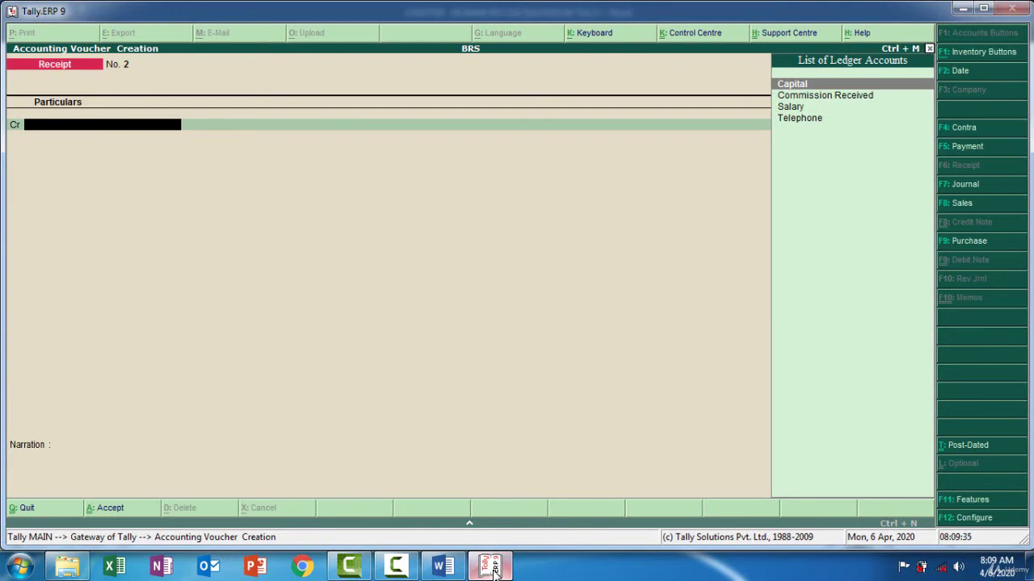
# Create a Dividend Received ledger under Income (Indirect) from within the receipt voucher and accept it for the credit line
pyautogui.hotkey('alt', 'c')
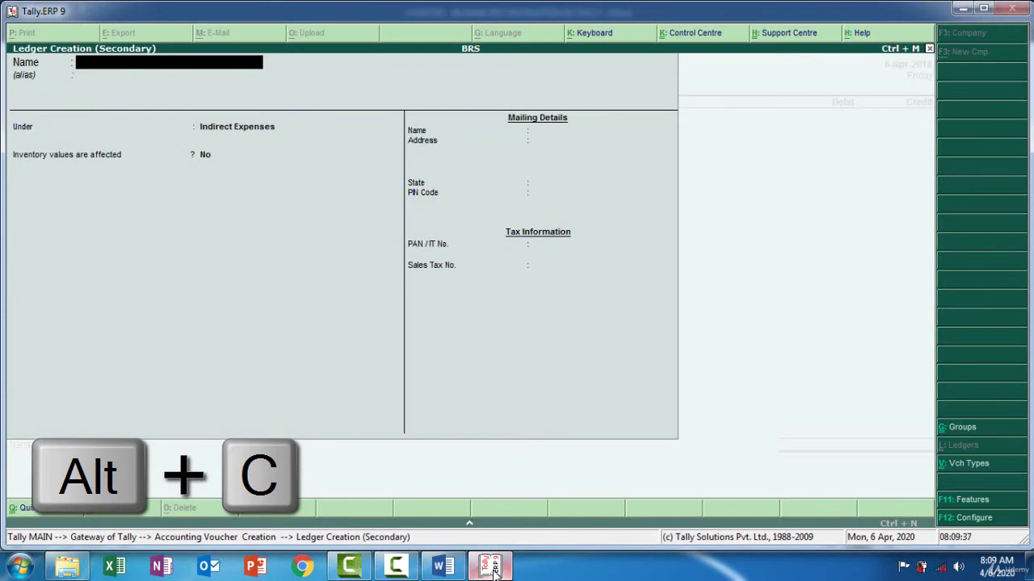
pyautogui.write('Dividend Received')
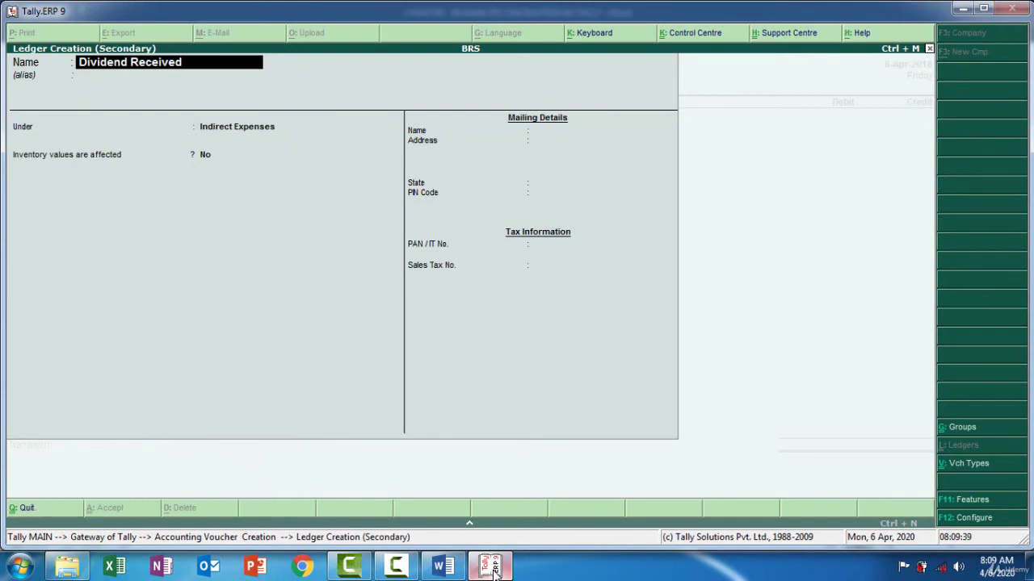
pyautogui.press('Return')
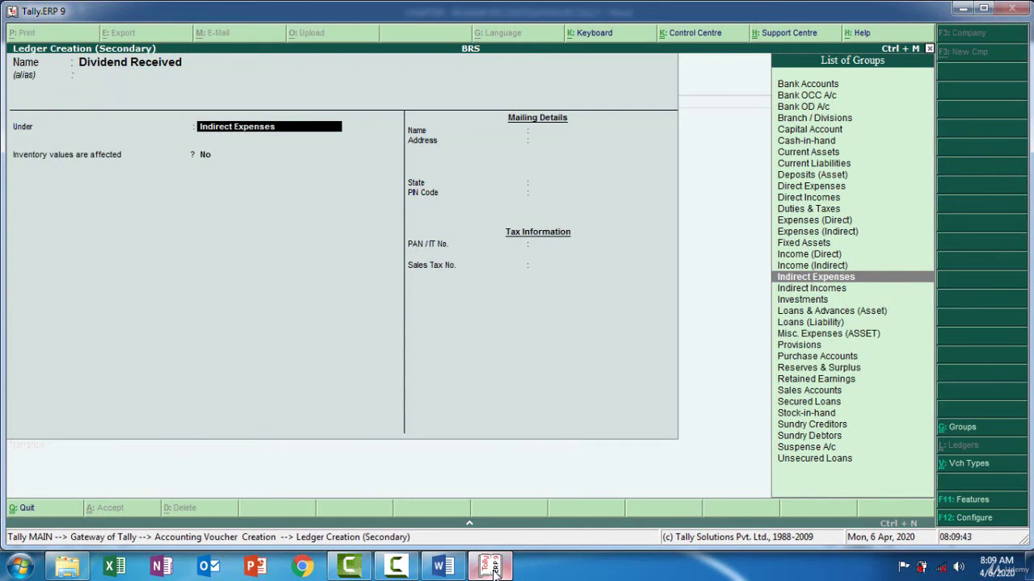
pyautogui.write('In')
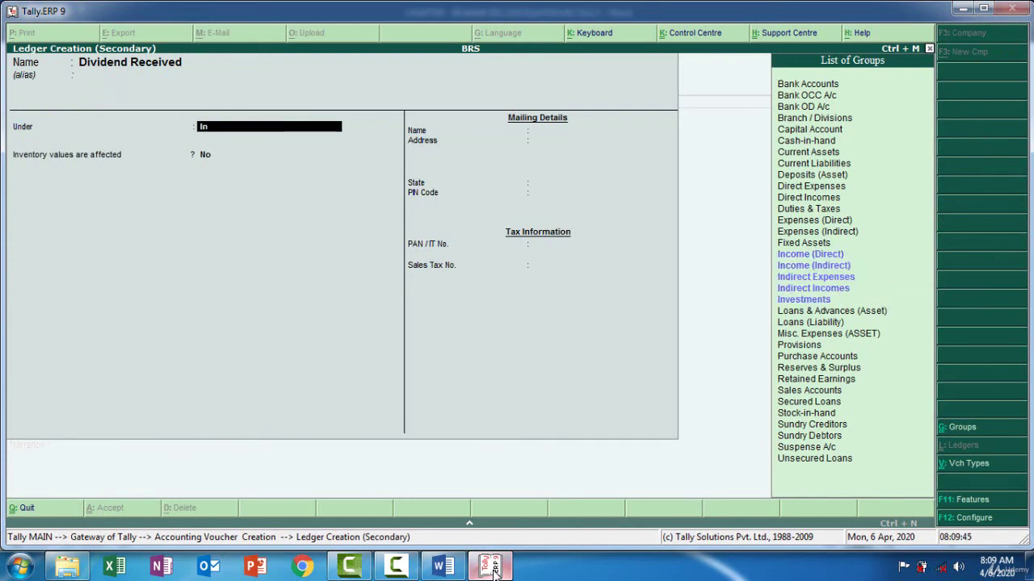
pyautogui.press('Down')
pyautogui.press('Down')
pyautogui.press('Down')
pyautogui.press('Down')
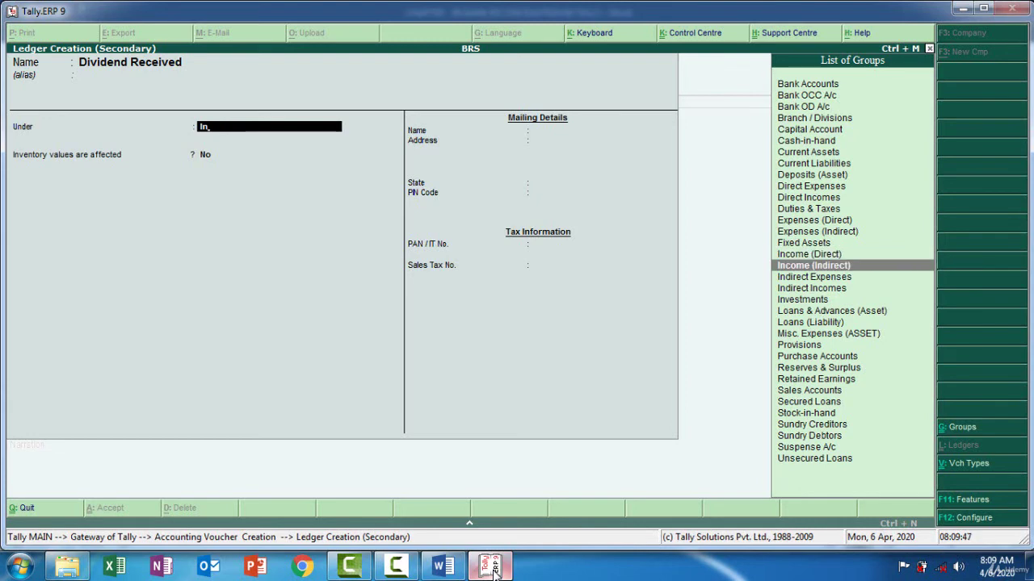
pyautogui.press('Return')
pyautogui.press('Return')
pyautogui.press('Return')
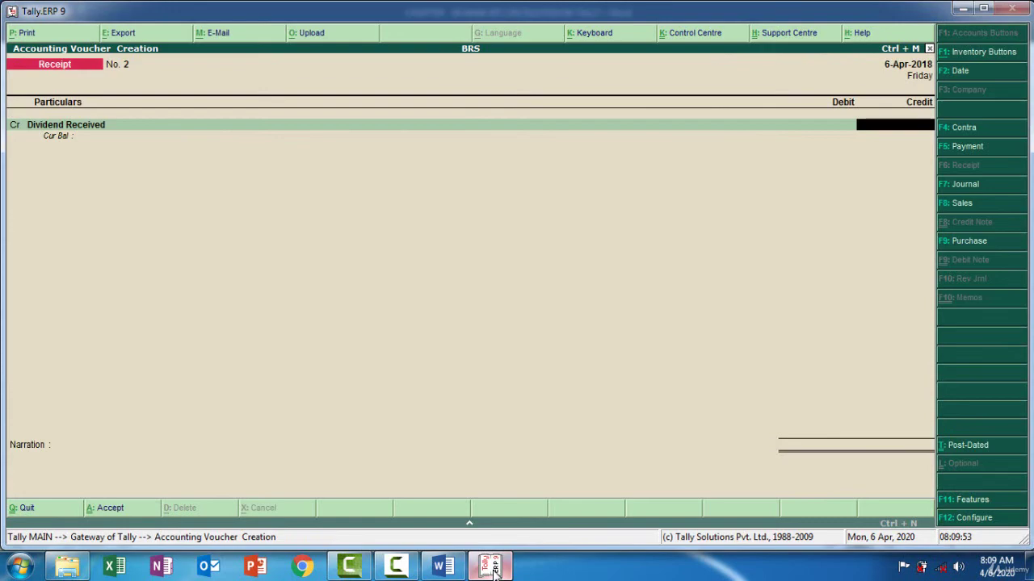
# Look up the dividend amount in the Word document and credit Dividend Received with 35000 in the receipt voucher
pyautogui.click(495, 569)
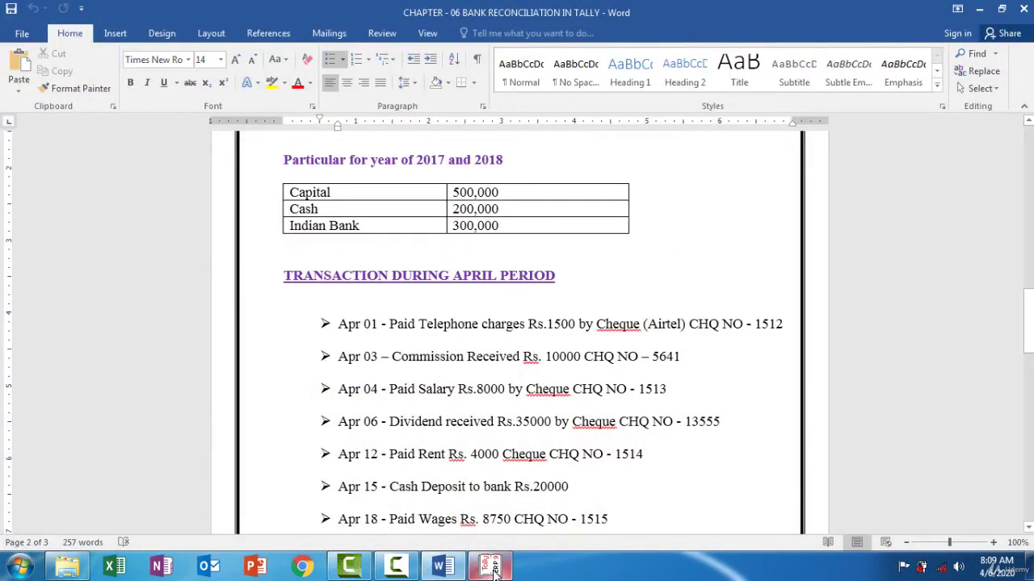
pyautogui.click(495, 570)
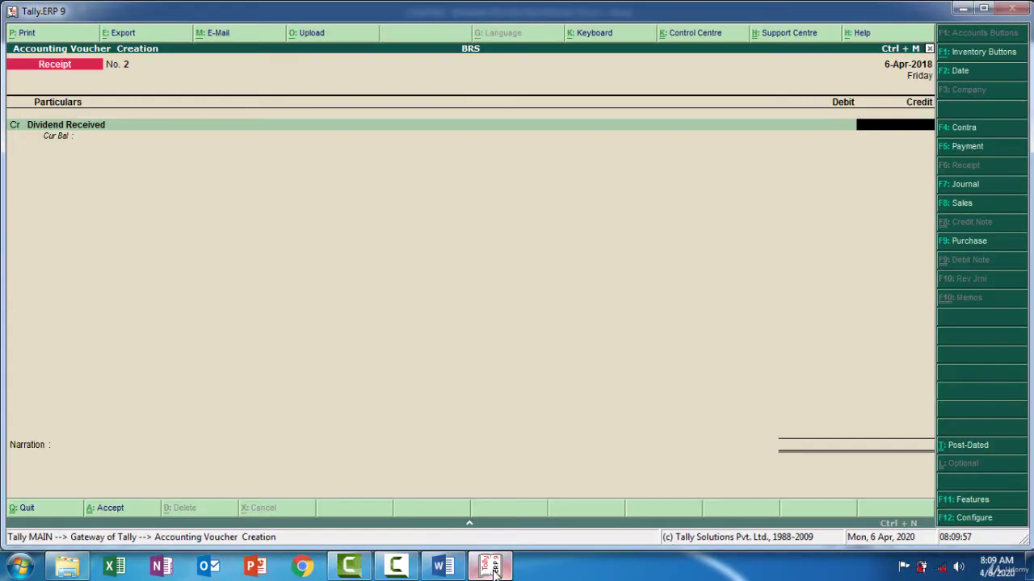
pyautogui.write('35000')
pyautogui.press('Return')
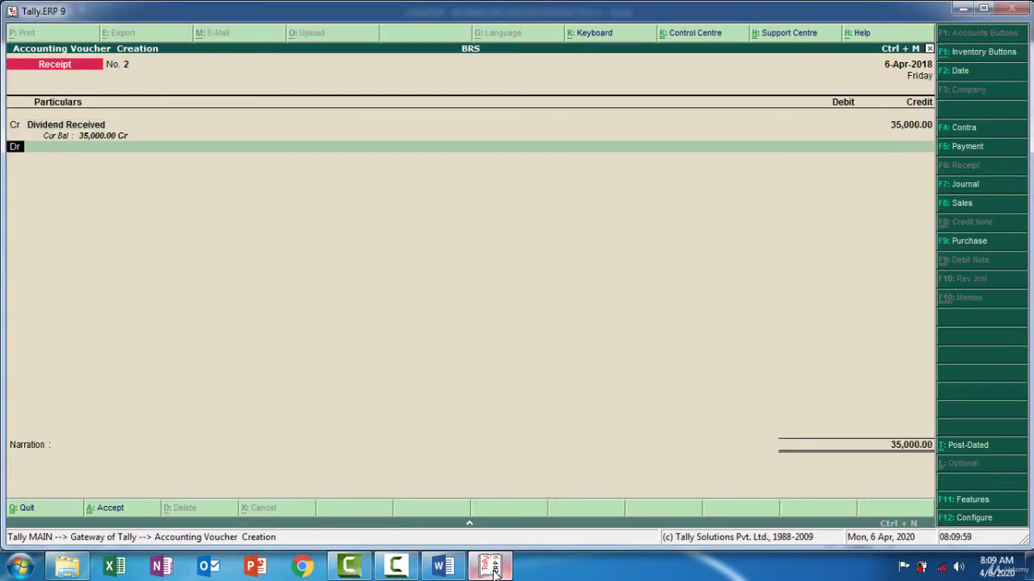
# Debit Indian Bank with 35,000 in the dividend receipt voucher
pyautogui.press('Return')
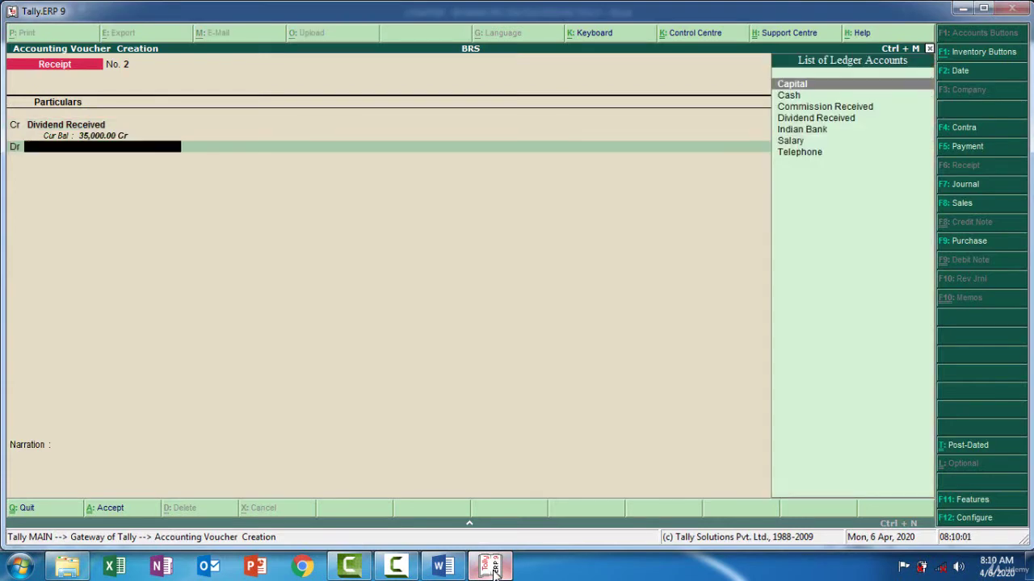
pyautogui.press('Down')
pyautogui.press('Down')
pyautogui.press('Down')
pyautogui.press('Down')
pyautogui.press('Return')
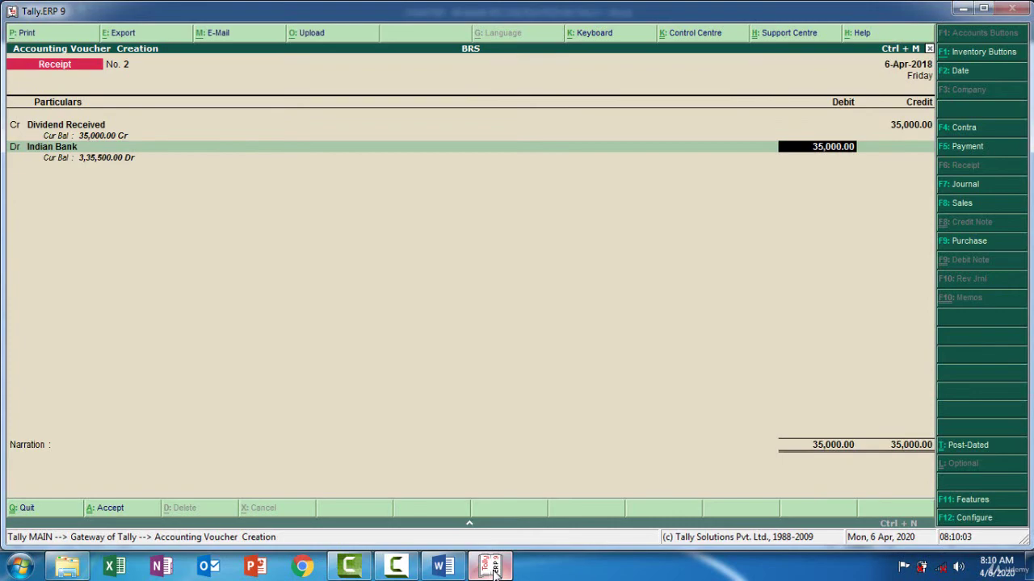
pyautogui.press('Return')
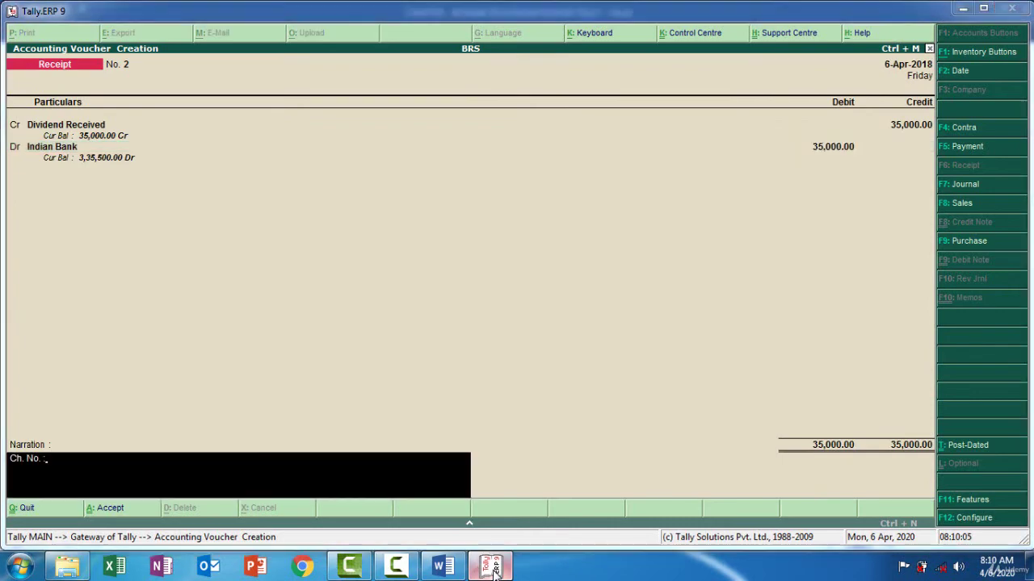
# Look up the dividend cheque number in Word, enter 13555 in the narration and save the receipt voucher
pyautogui.click(495, 569)
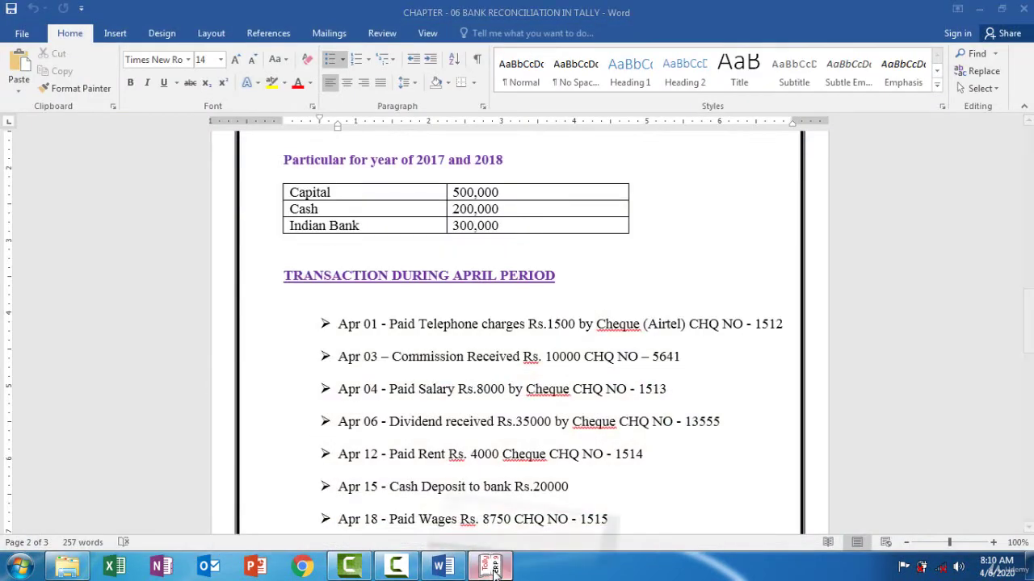
pyautogui.click(495, 569)
pyautogui.write('13555')
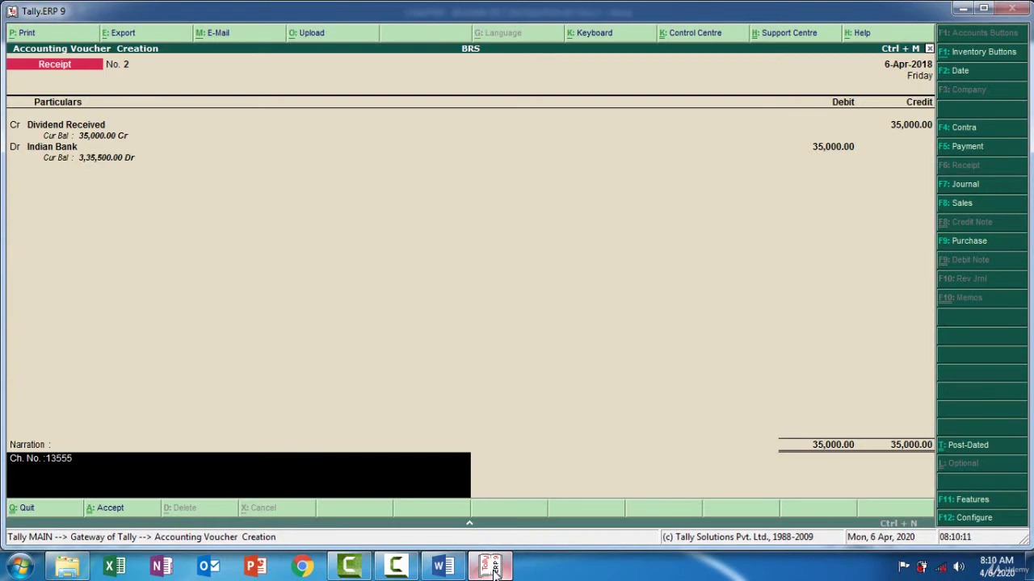
pyautogui.press('Return')
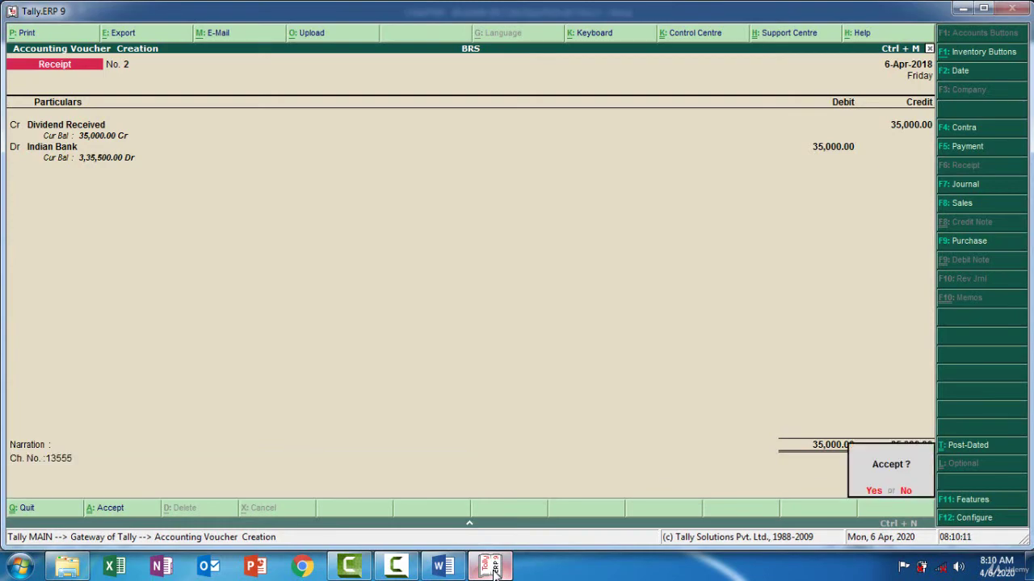
pyautogui.press('Return')
# Check the next transaction in the Word document and switch to a new payment voucher in Tally.ERP 9
pyautogui.click(495, 569)
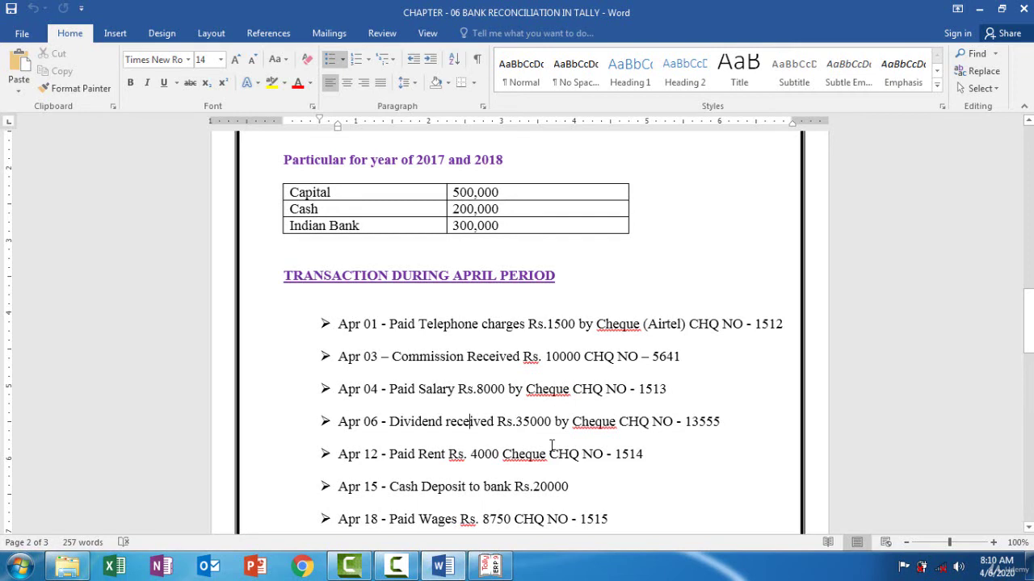
pyautogui.click(493, 568)
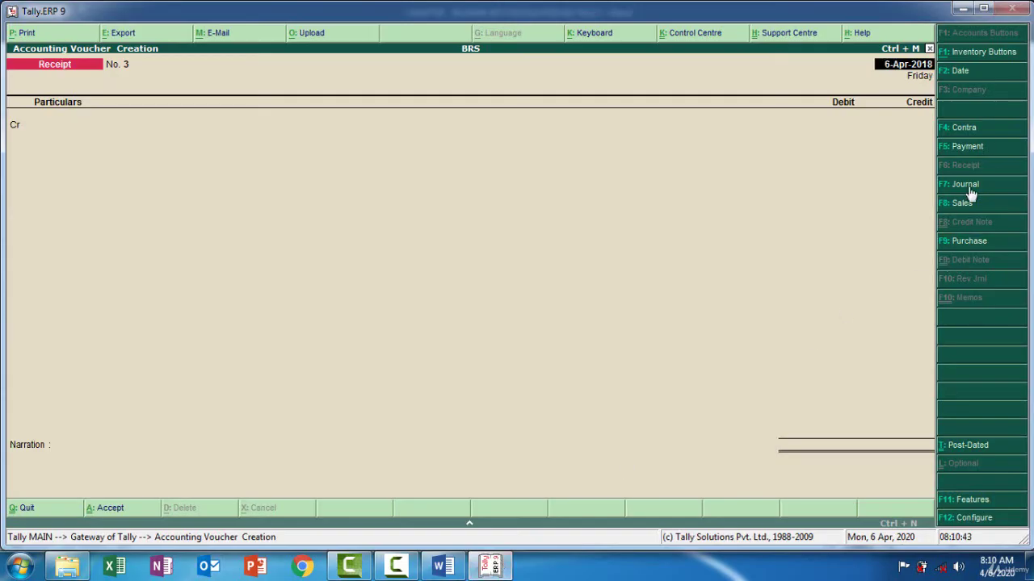
pyautogui.click(975, 148)
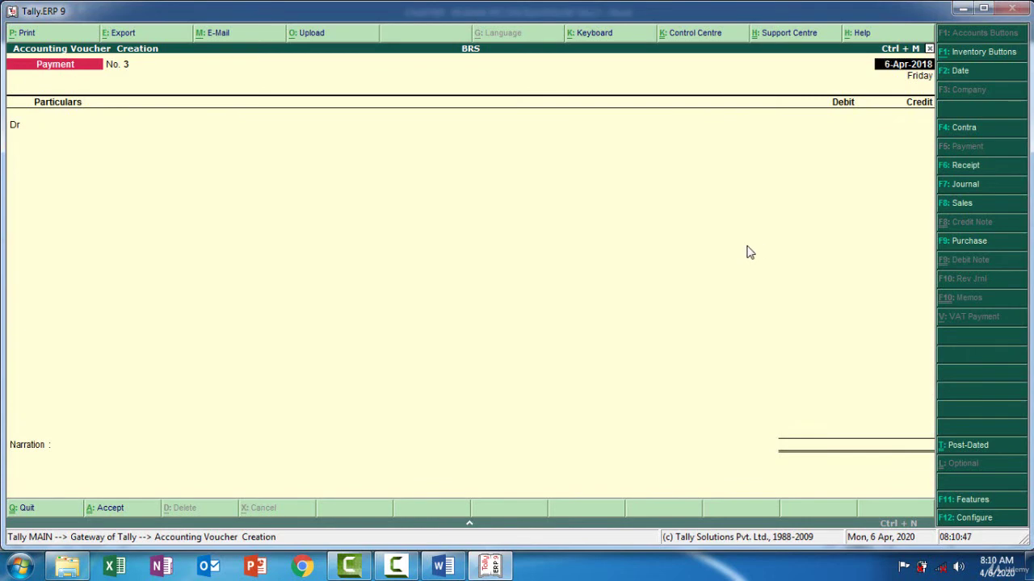
# Look up the rent payment's date in the Word document and set the payment voucher date to 12-04
pyautogui.press('F2')
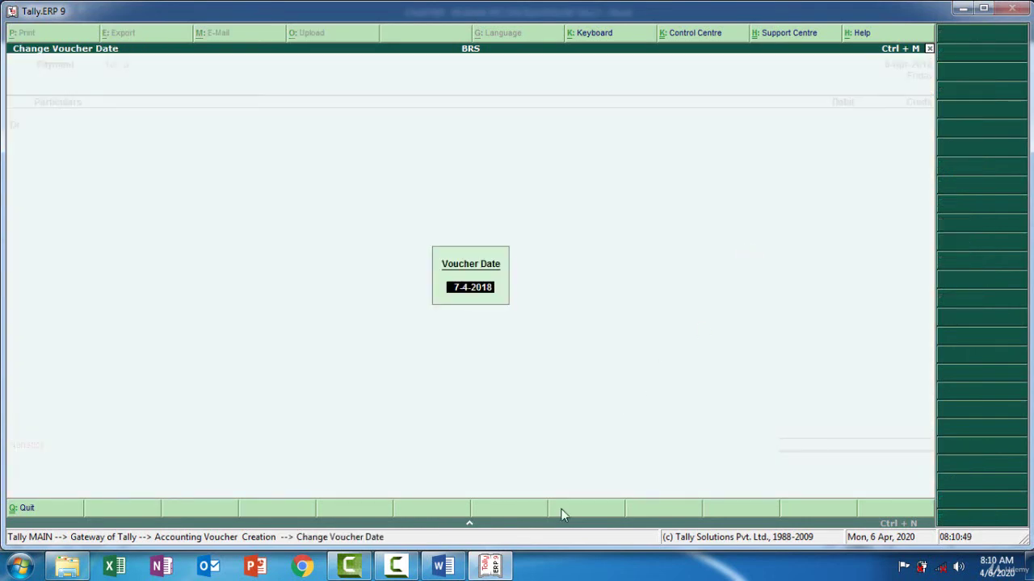
pyautogui.click(491, 566)
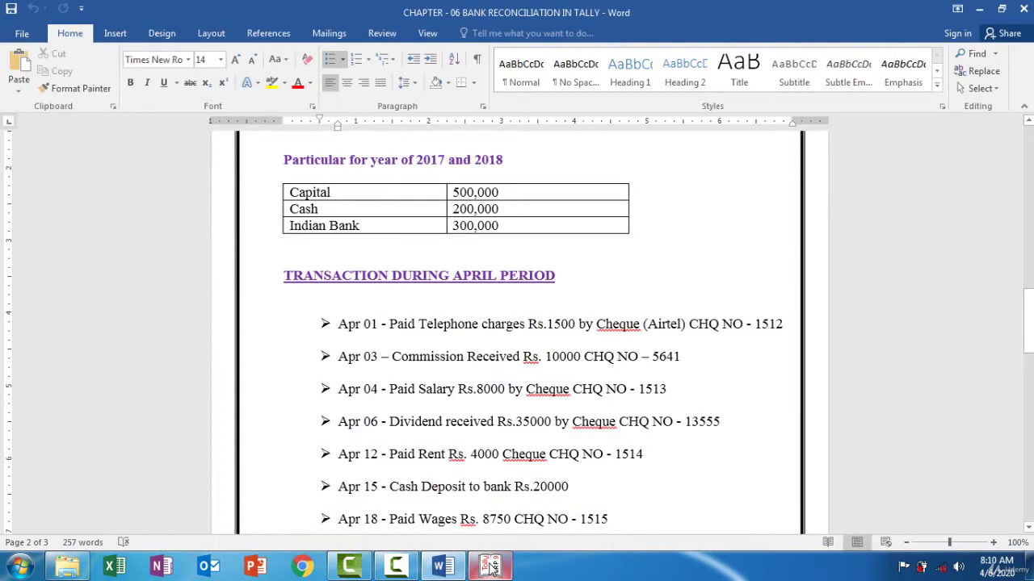
pyautogui.click(465, 454)
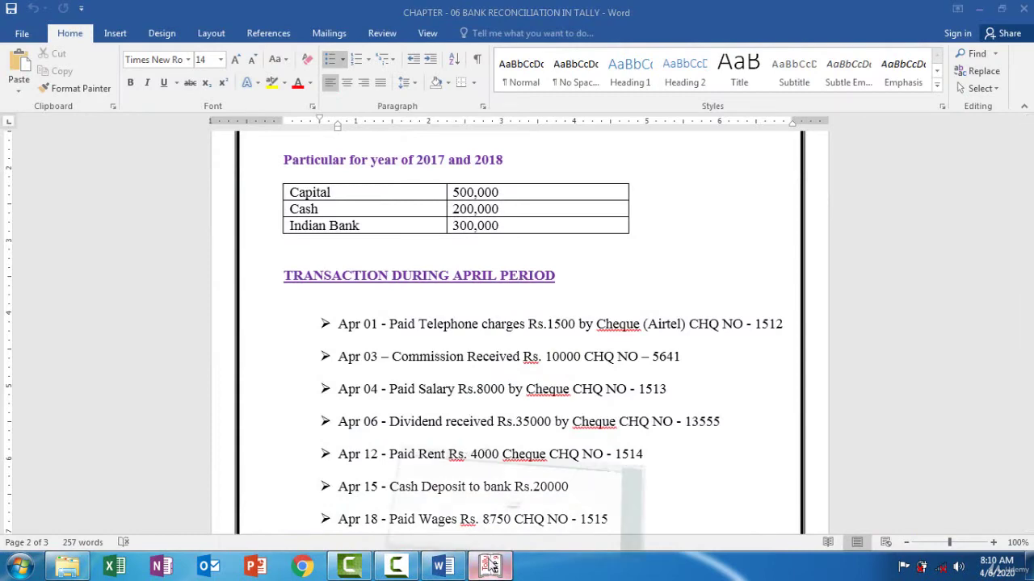
pyautogui.click(491, 566)
pyautogui.press('BackSpace')
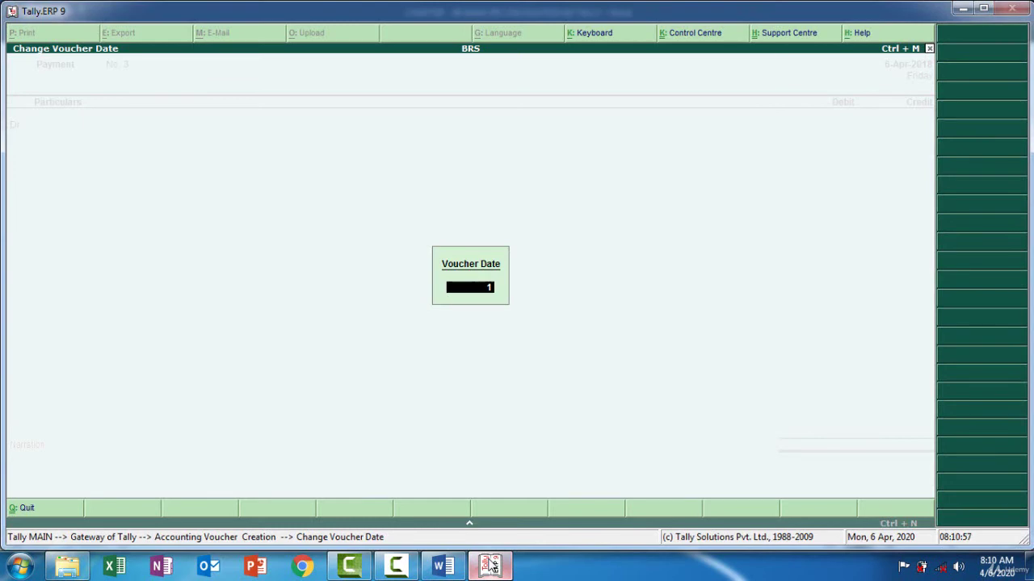
pyautogui.write('12-04')
pyautogui.press('Return')
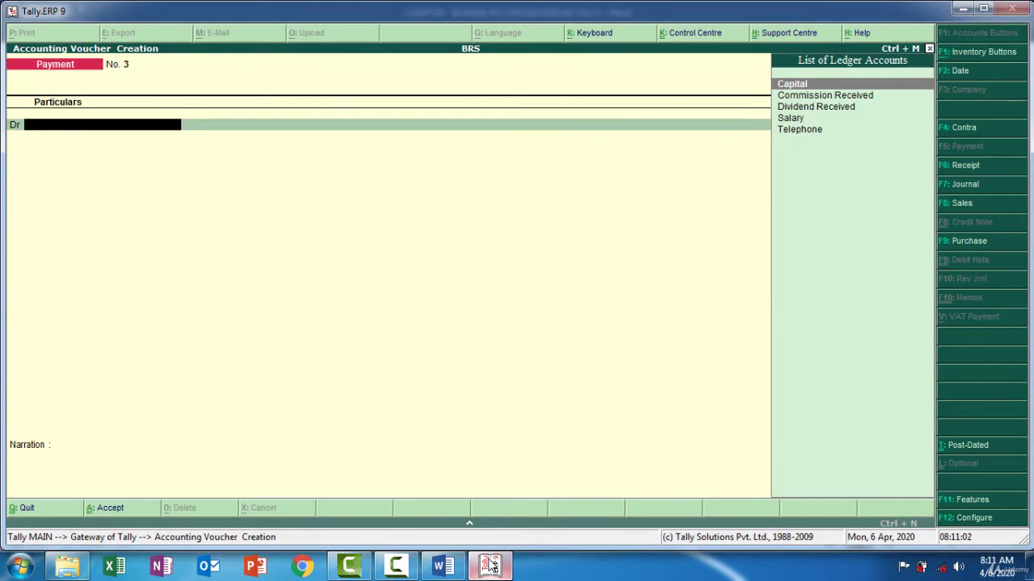
# Create a Rent ledger under Indirect Expenses from within the payment voucher and accept it for the debit line
pyautogui.click(492, 568)
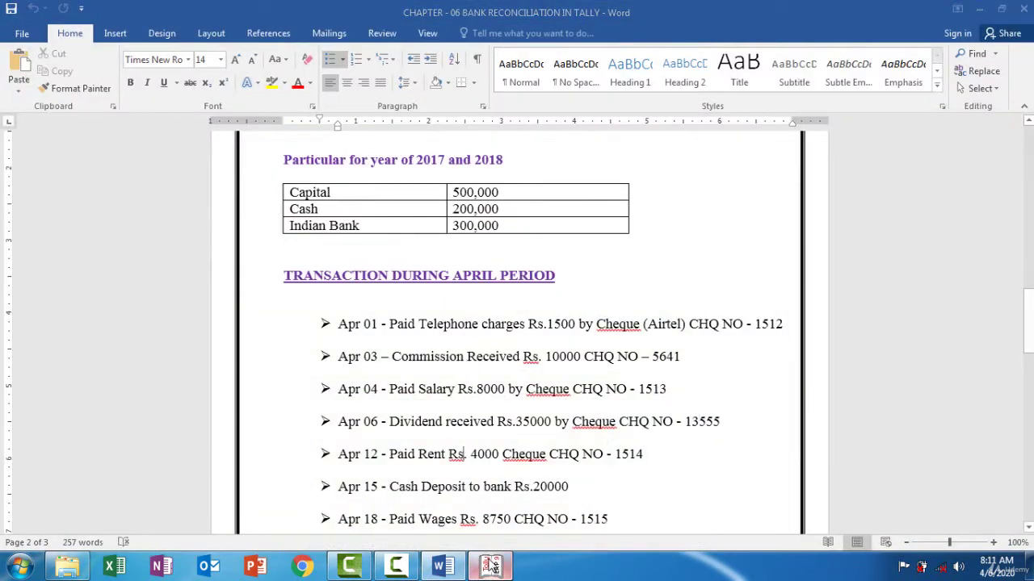
pyautogui.click(493, 567)
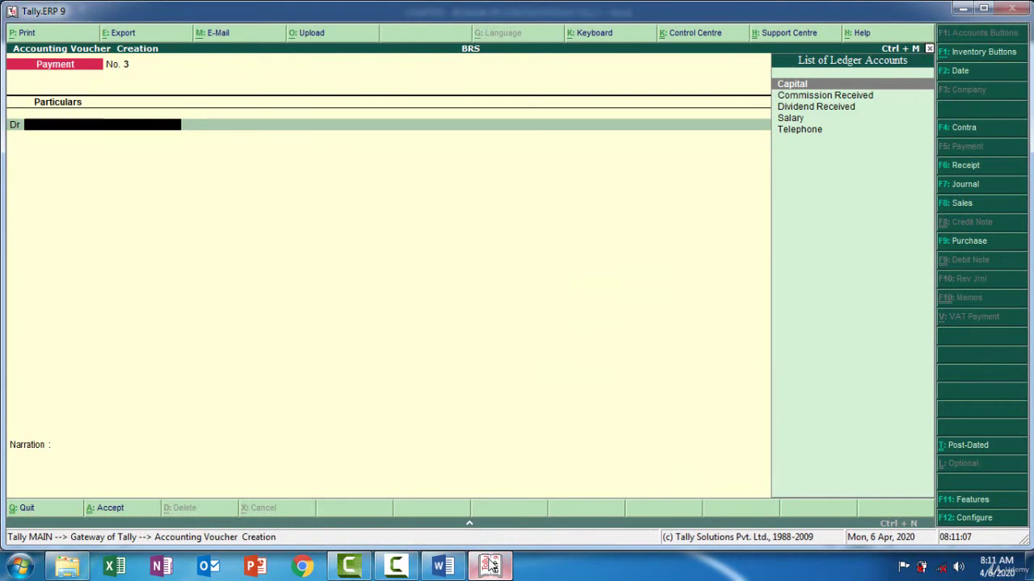
pyautogui.hotkey('alt', 'c')
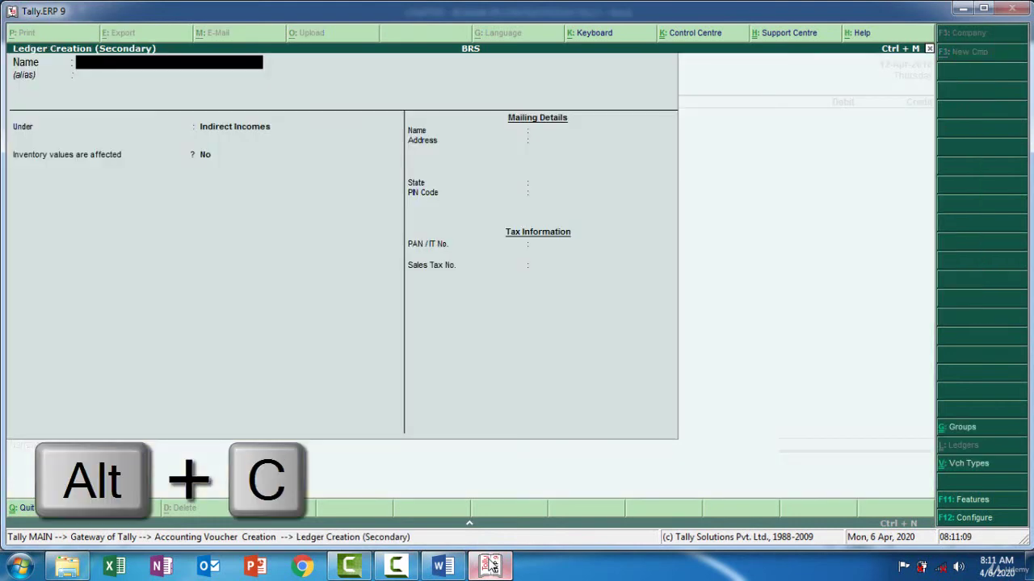
pyautogui.write('Rent')
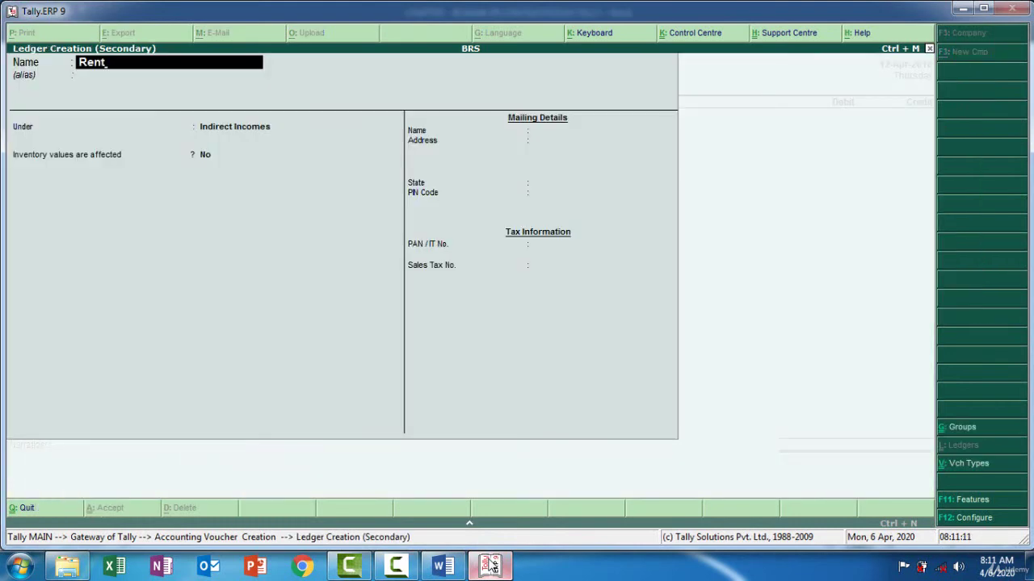
pyautogui.press('Return')
pyautogui.press('Return')
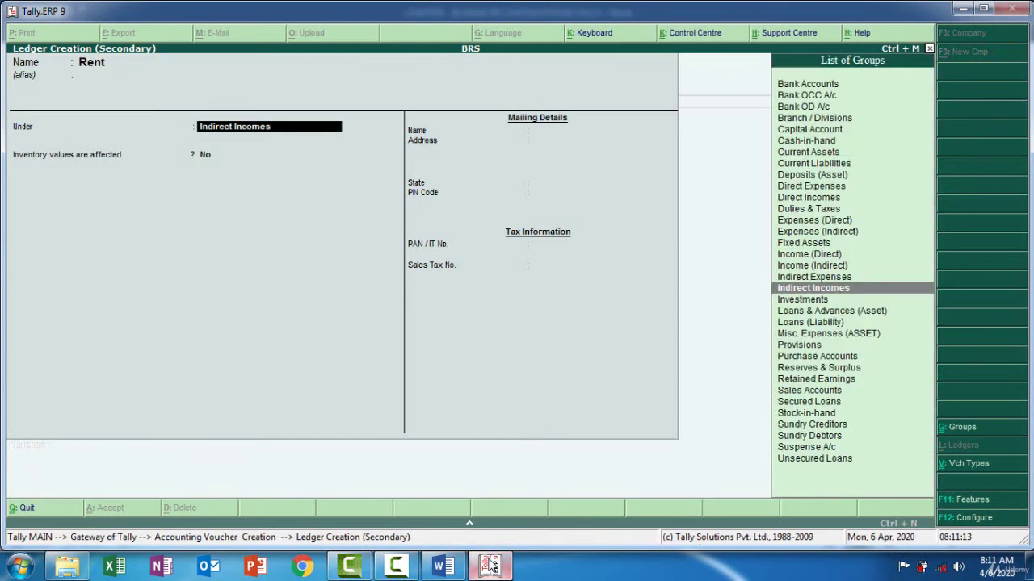
pyautogui.write('Ind')
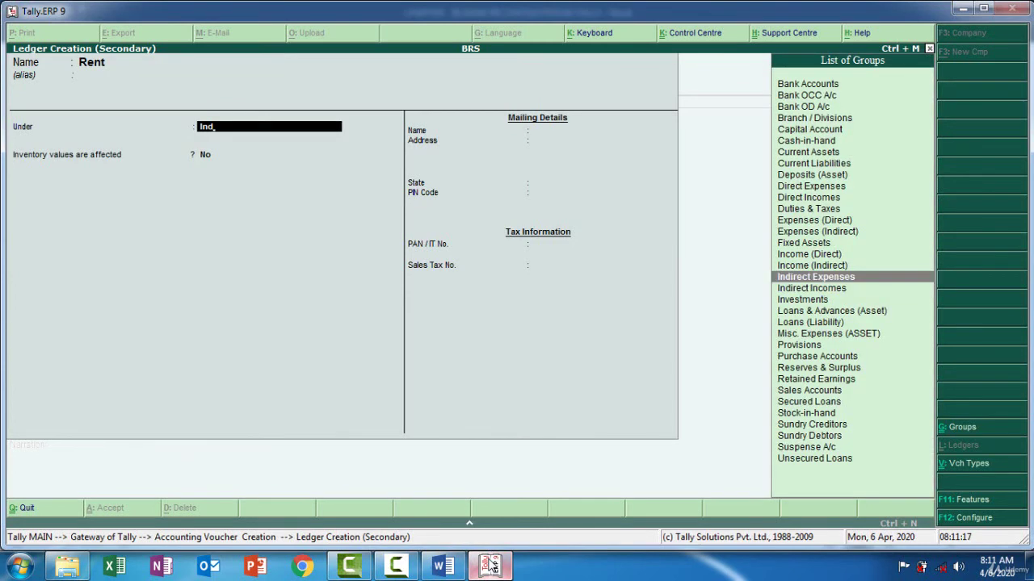
pyautogui.press('Return')
pyautogui.press('Return')
pyautogui.press('Return')
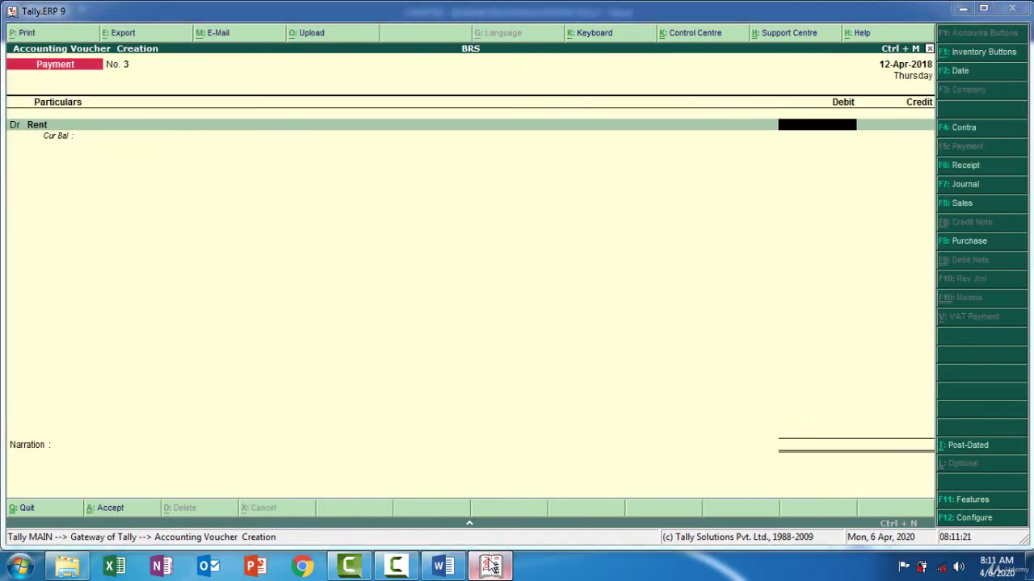
# Look up the rent amount in the Word document and debit Rent with 4000 in the payment voucher
pyautogui.click(493, 566)
pyautogui.click(493, 566)
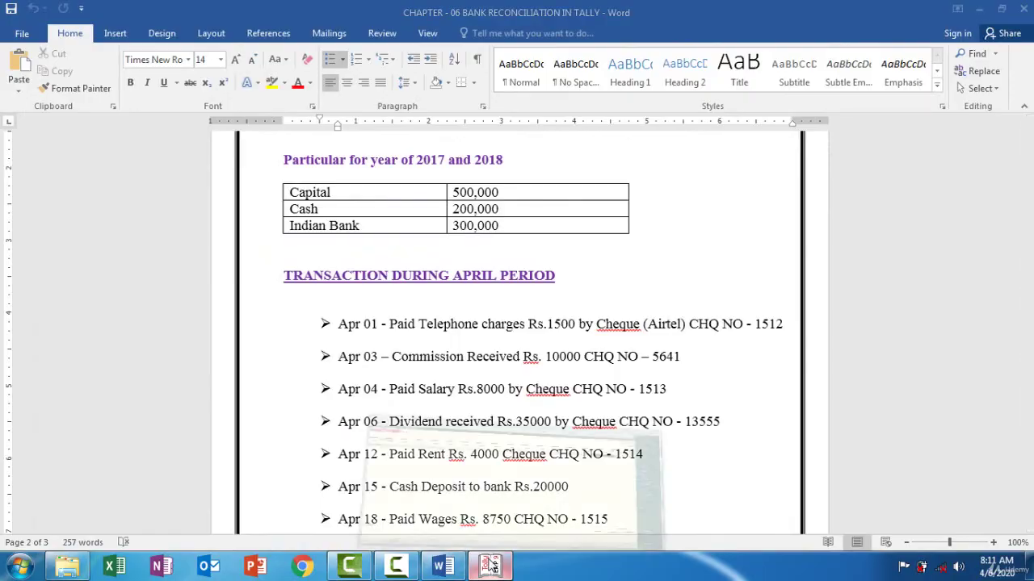
pyautogui.write('4000')
pyautogui.press('Return')
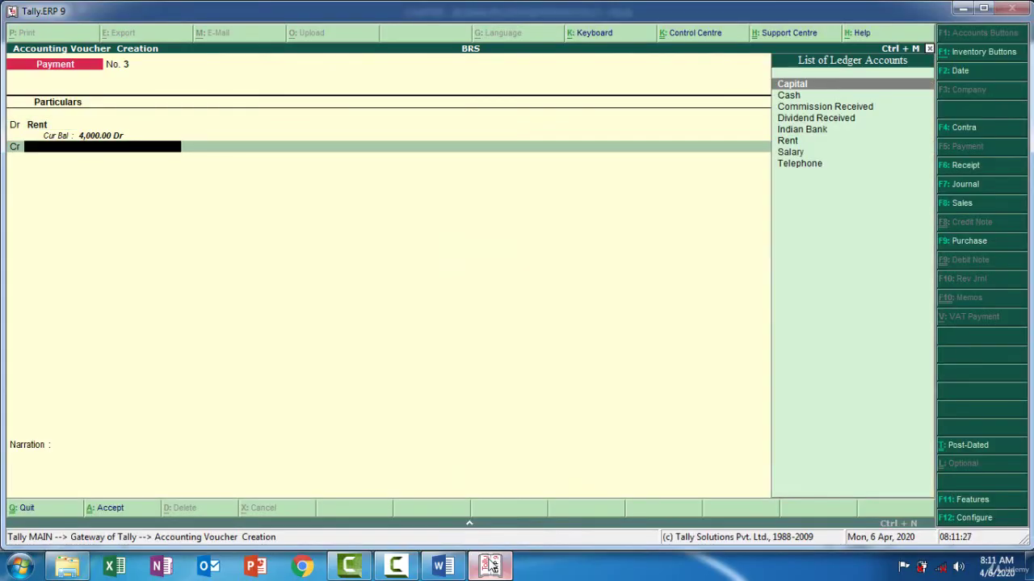
# Credit Indian Bank with 4,000 in the rent payment voucher
pyautogui.press('Down')
pyautogui.press('Down')
pyautogui.press('Down')
pyautogui.press('Down')
pyautogui.press('Return')
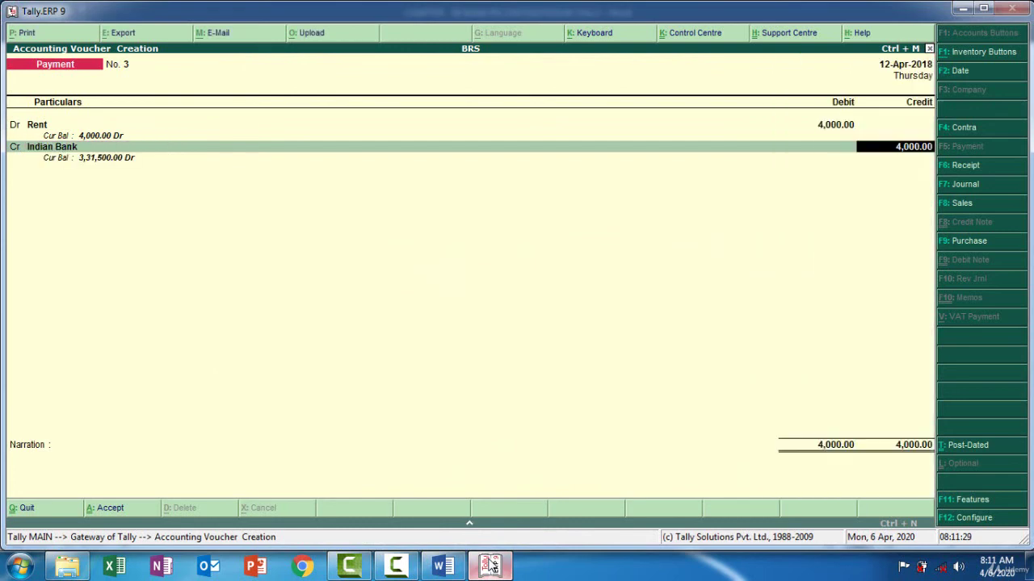
pyautogui.press('Return')
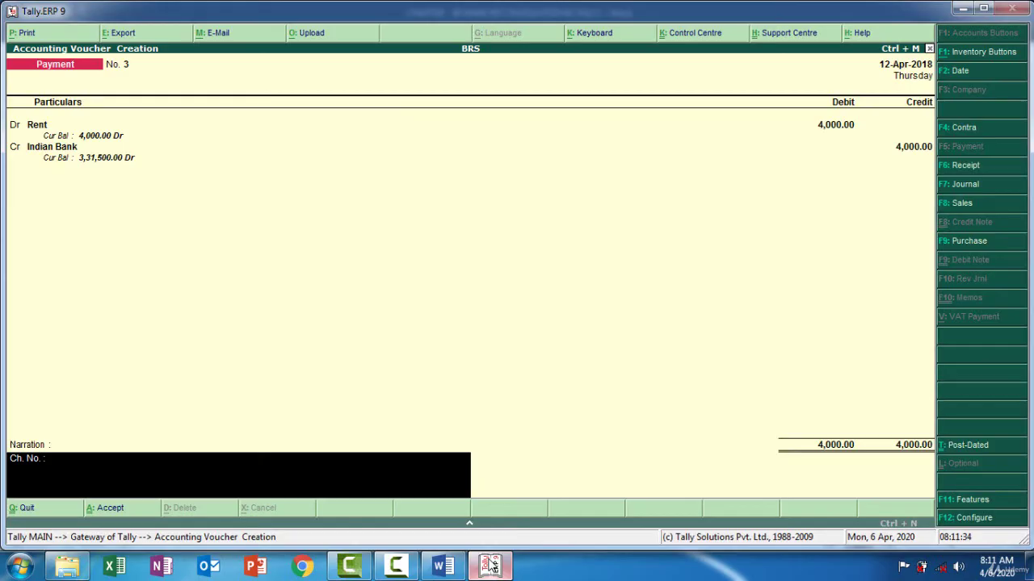
# Enter cheque number 1514 in the rent voucher's narration and save the payment voucher
pyautogui.write('1514')
pyautogui.press('Return')
pyautogui.press('Return')
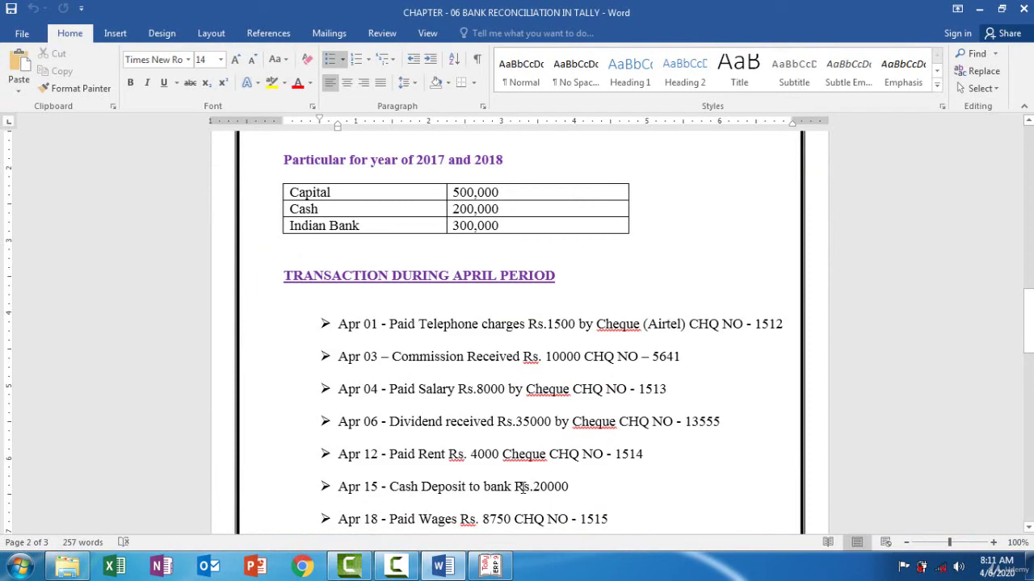
# Start a contra voucher for the cash deposit listed in the Word document and set its date to 15-04
pyautogui.click(492, 572)
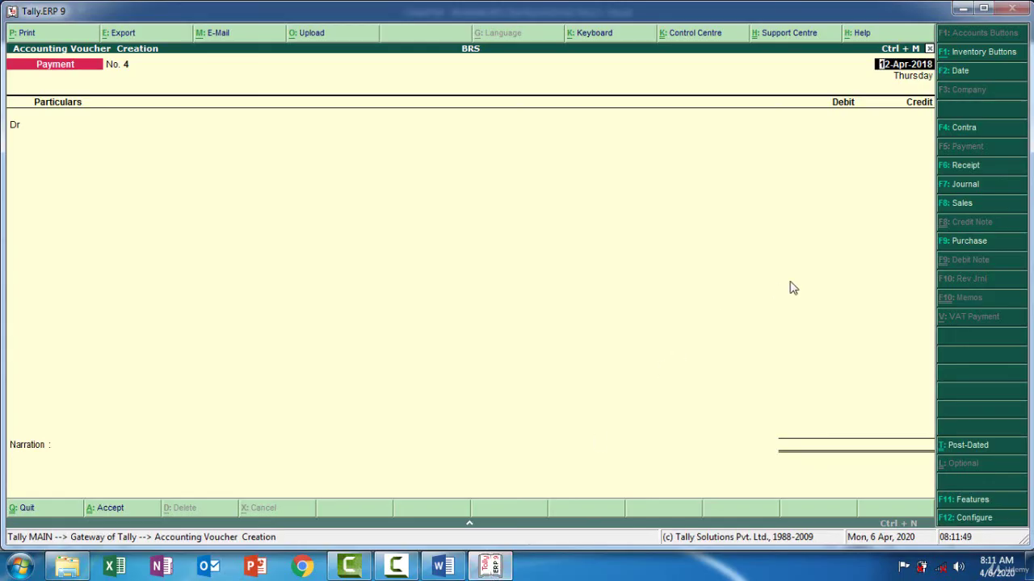
pyautogui.click(967, 133)
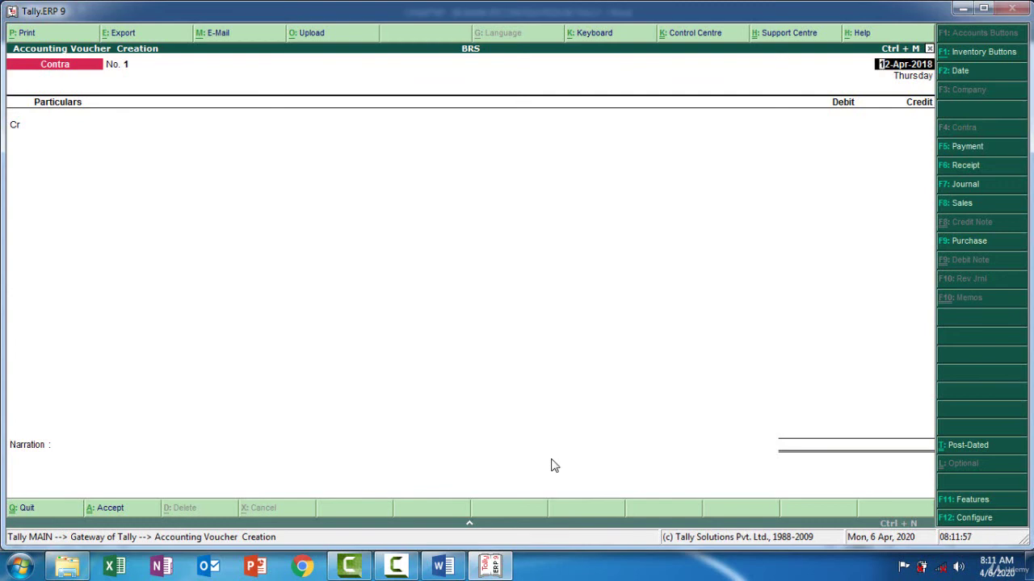
pyautogui.press('F2')
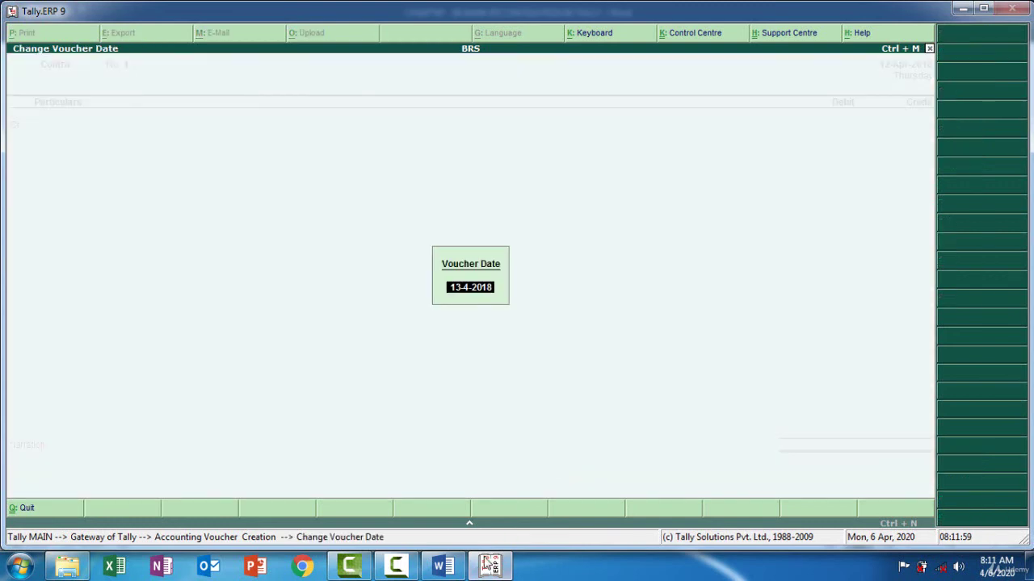
pyautogui.click(492, 567)
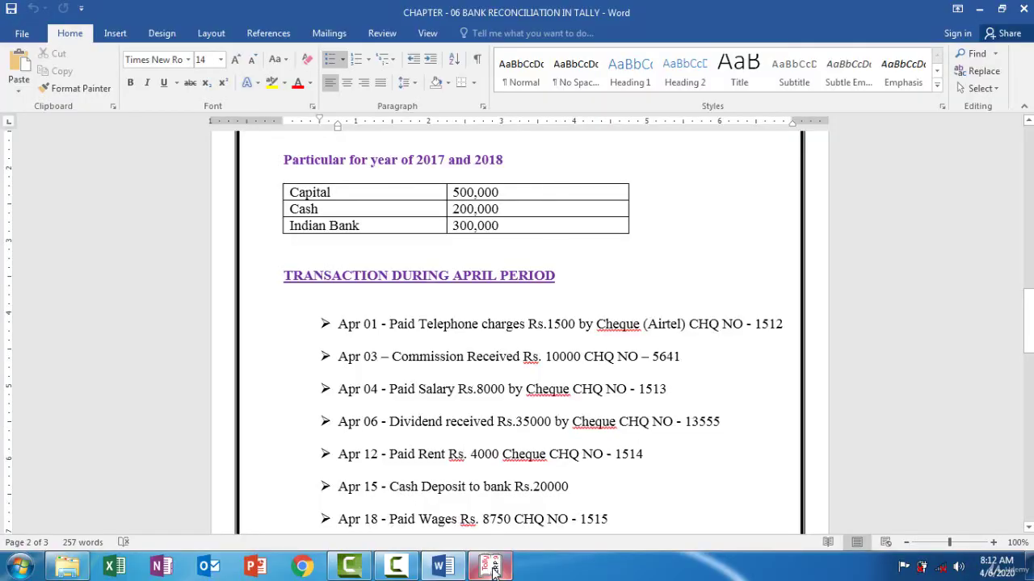
pyautogui.click(493, 568)
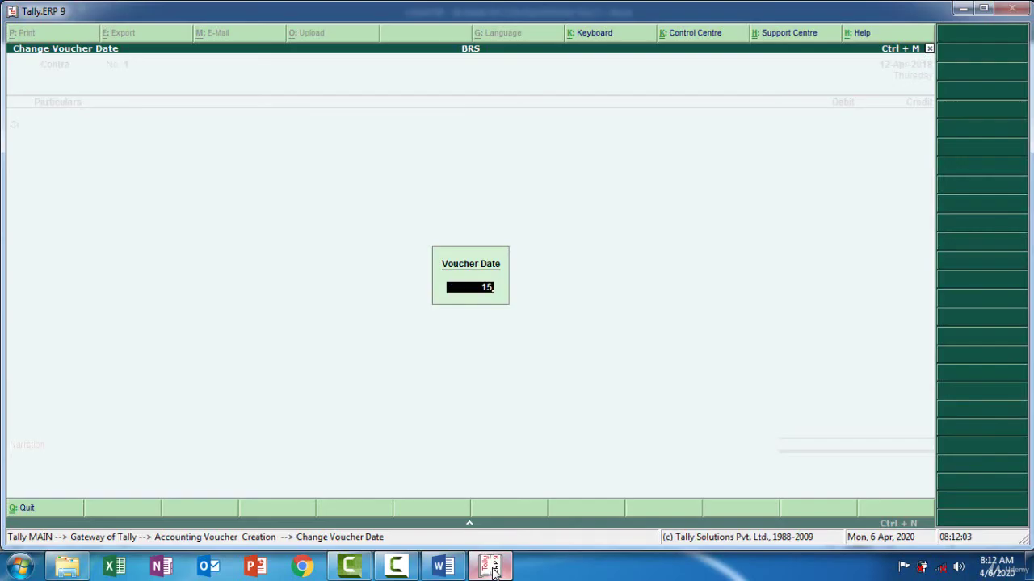
pyautogui.write('-04')
pyautogui.press('Return')
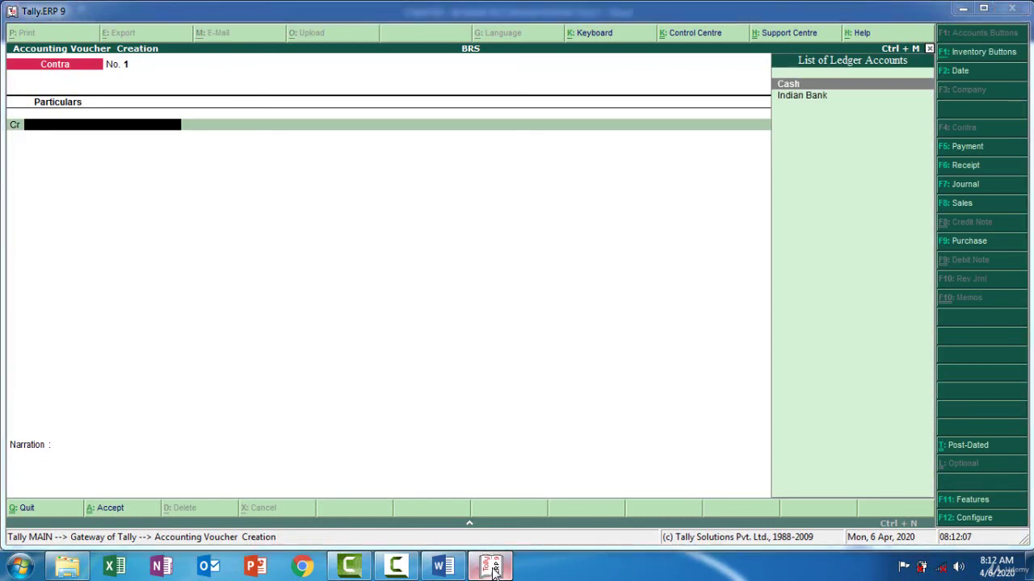
# Check the cash deposit details in the Word document and credit Cash with 20000 in the contra voucher
pyautogui.click(494, 569)
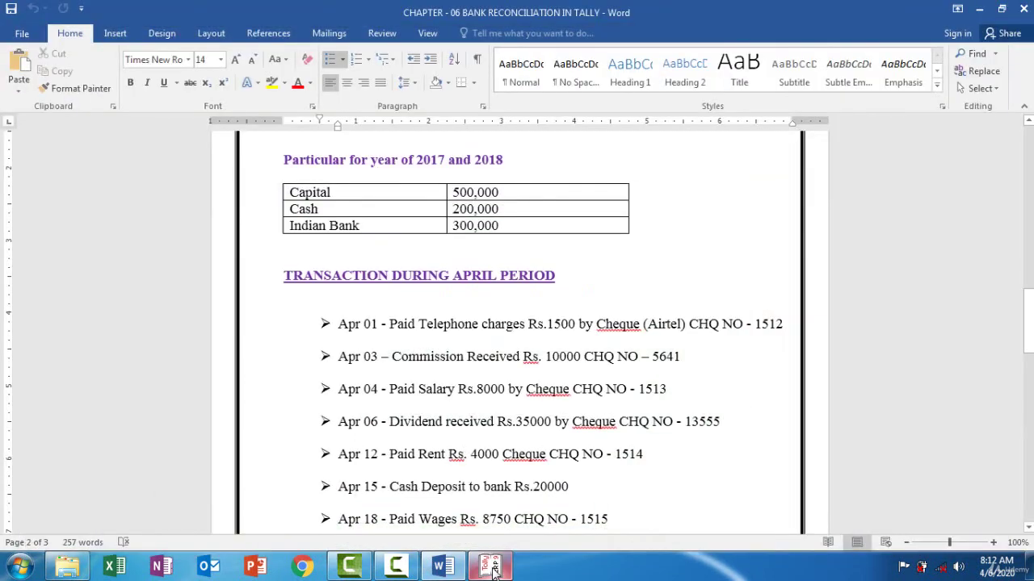
pyautogui.click(494, 569)
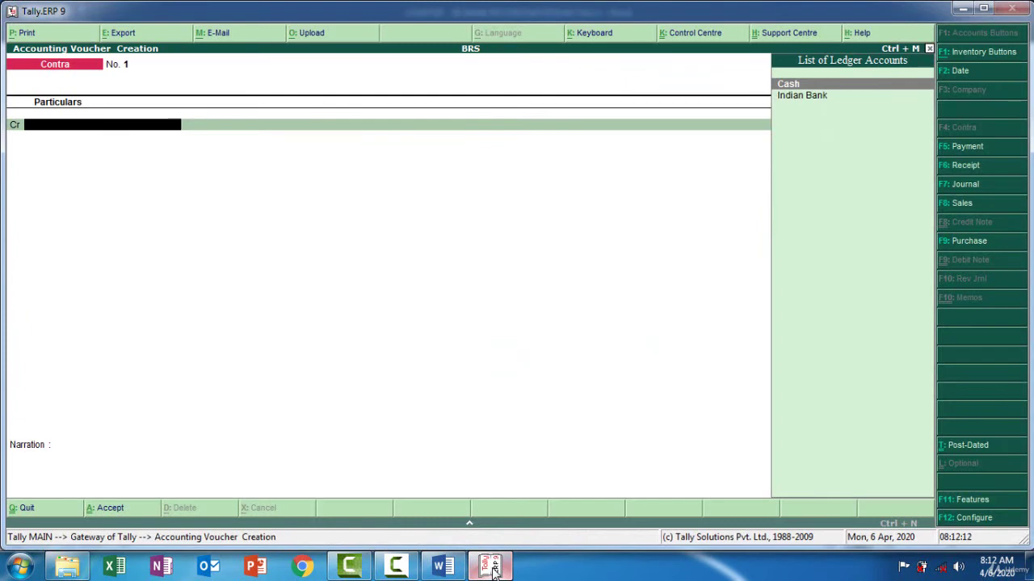
pyautogui.press('Return')
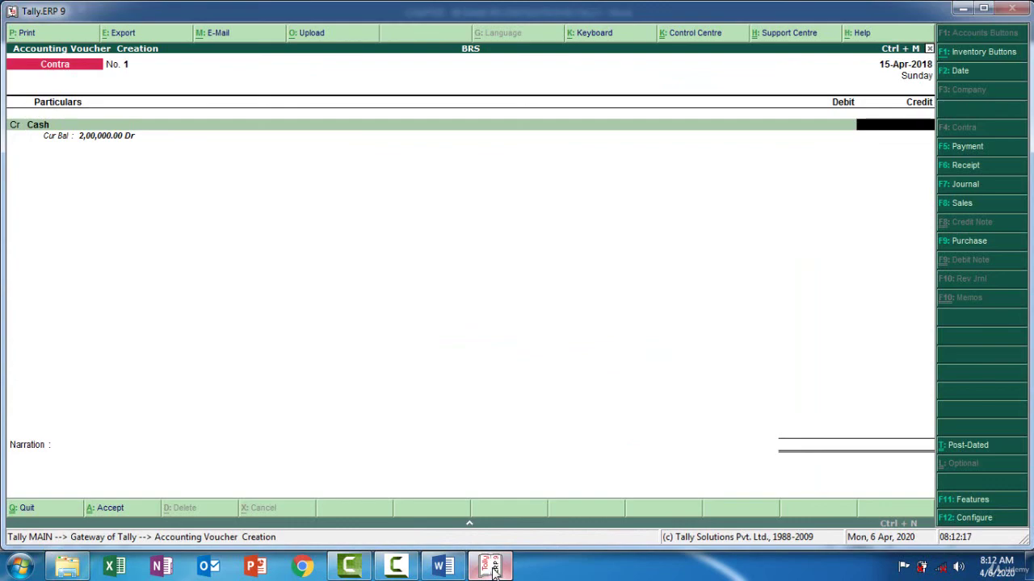
pyautogui.click(494, 569)
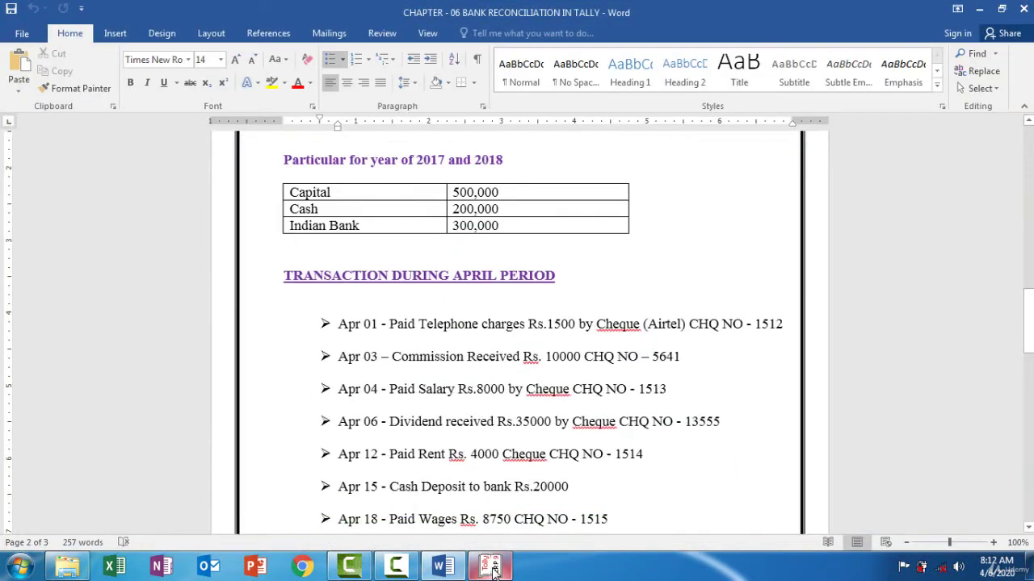
pyautogui.click(494, 569)
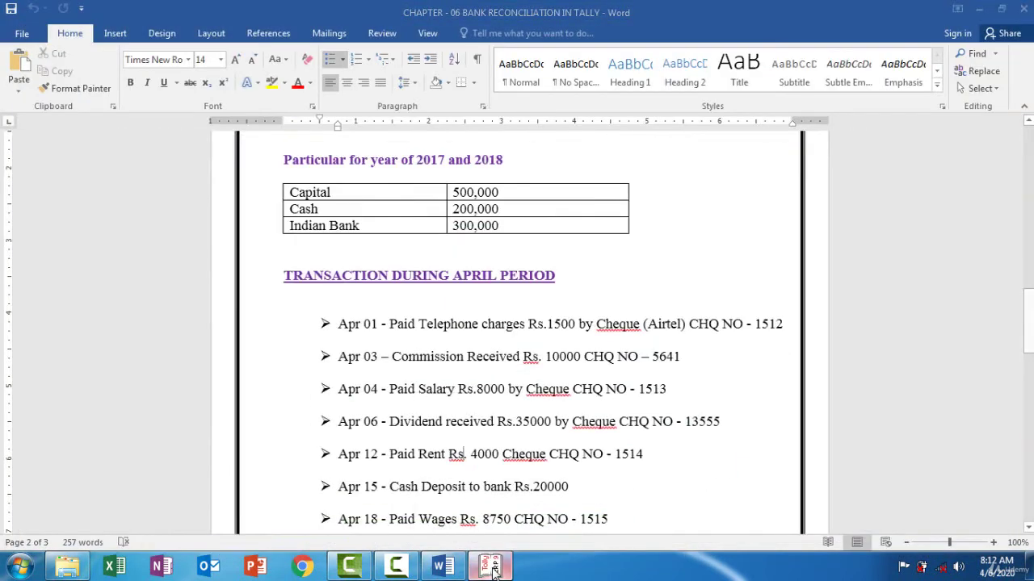
pyautogui.write('20000')
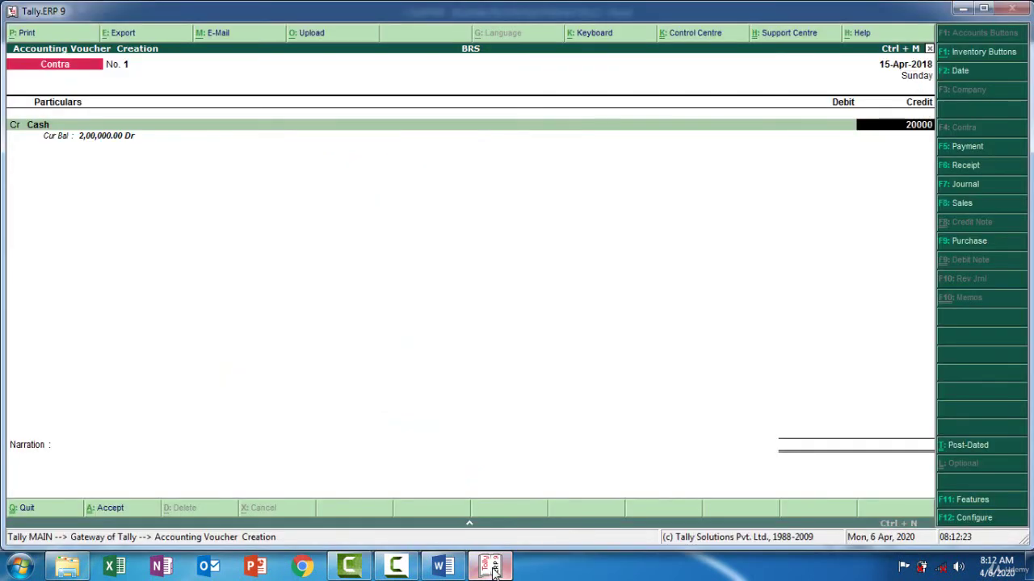
pyautogui.press('Return')
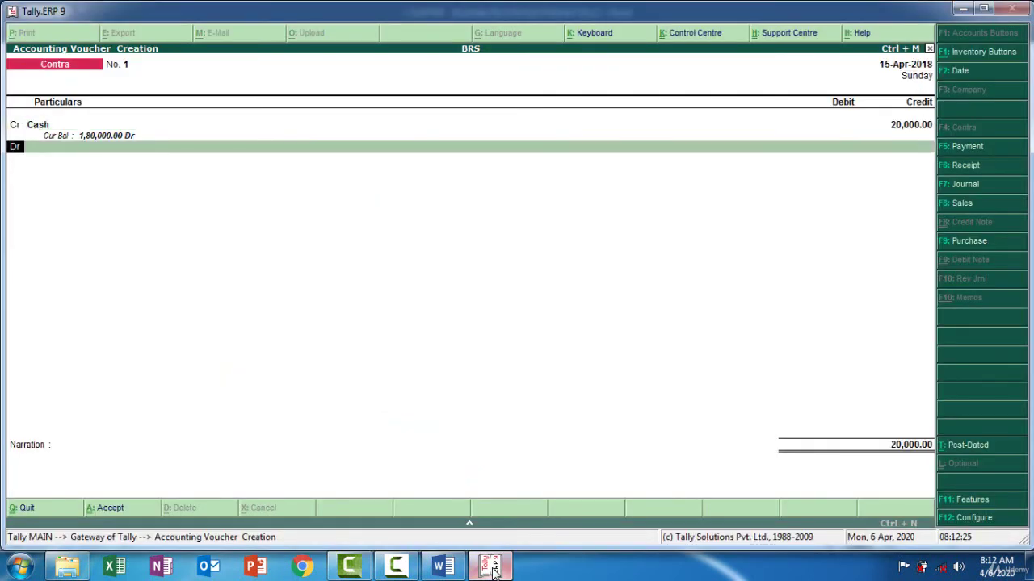
# Debit Indian Bank with 20,000 in the cash deposit contra voucher
pyautogui.press('Return')
pyautogui.press('Down')
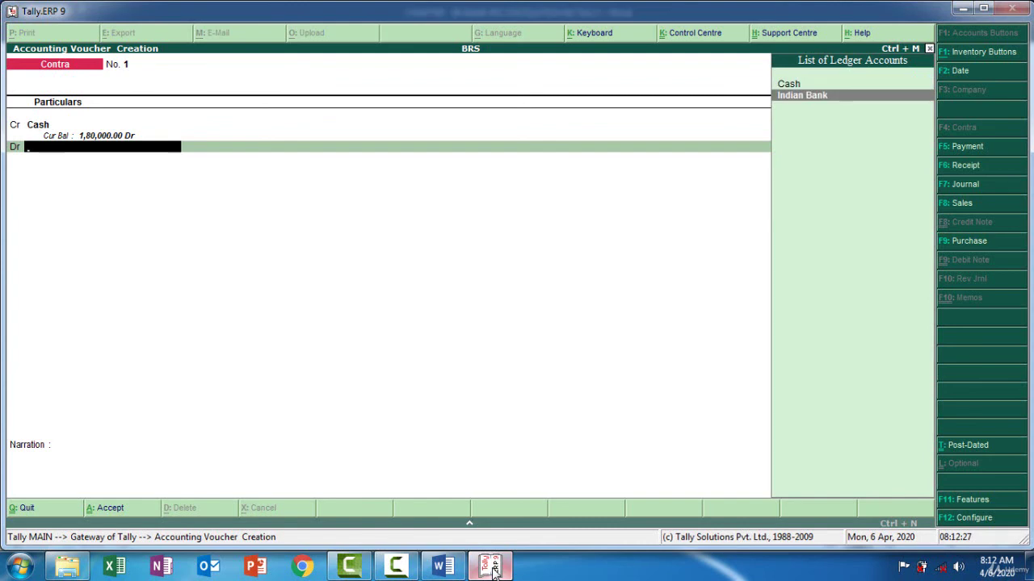
pyautogui.press('Return')
pyautogui.press('Return')
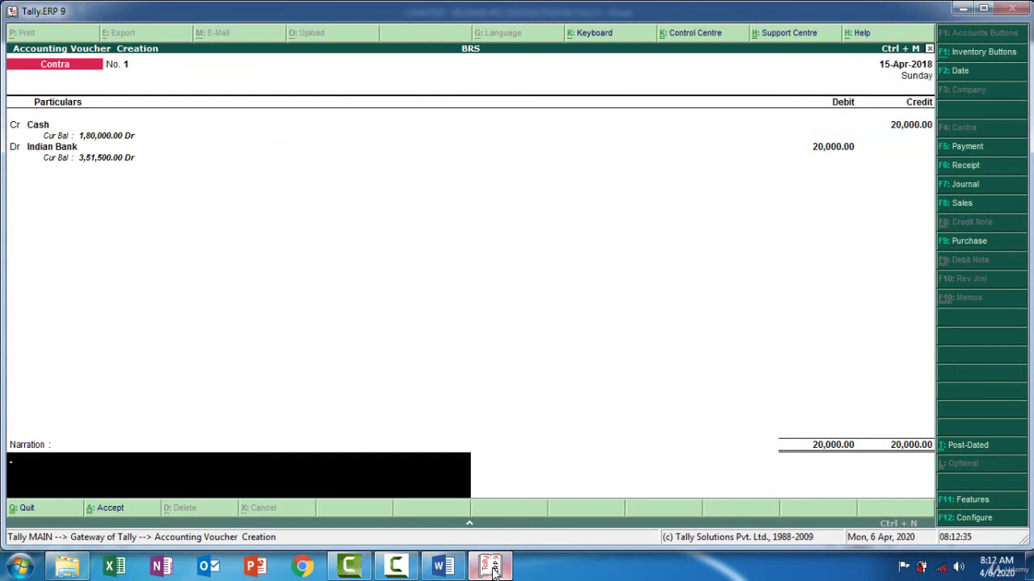
# Enter the narration "Being Cash Deposit 20000" in the contra voucher and save it
pyautogui.write('Being Cash Deposi')
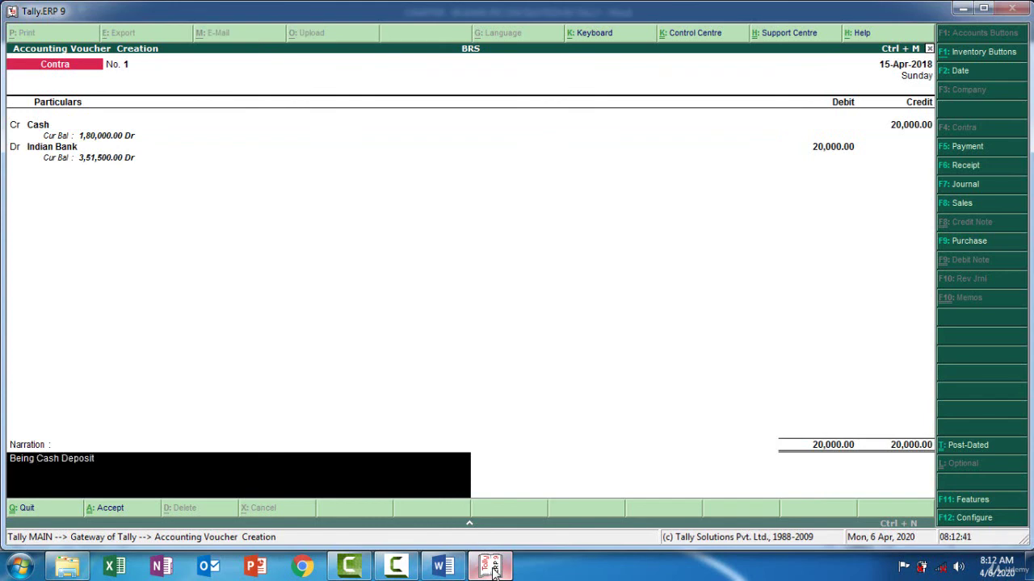
pyautogui.write('t 20000')
pyautogui.press('Return')
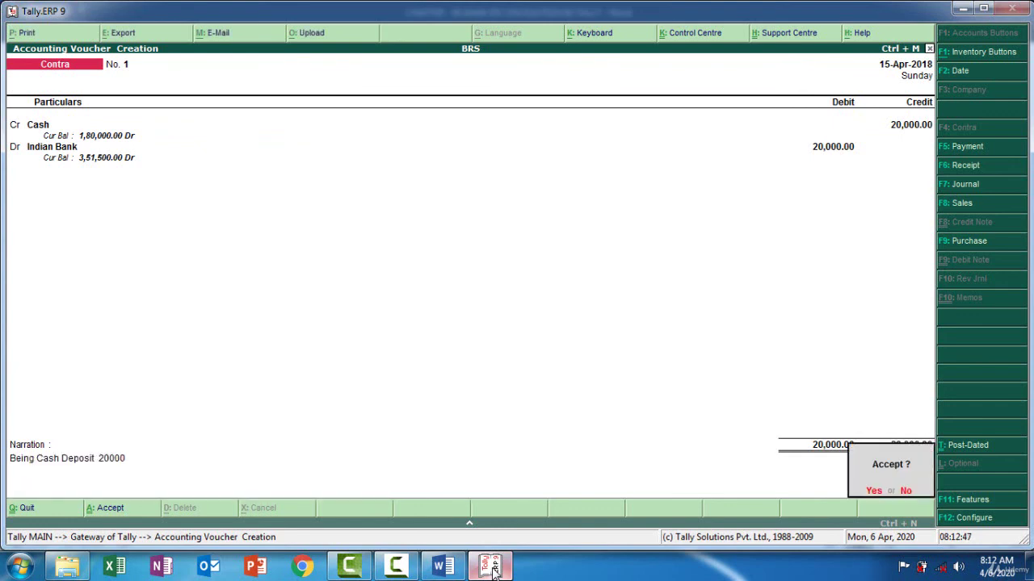
pyautogui.press('Return')
# Start a payment voucher for the wages transaction listed in the Word document and set its date to 18-04
pyautogui.click(493, 569)
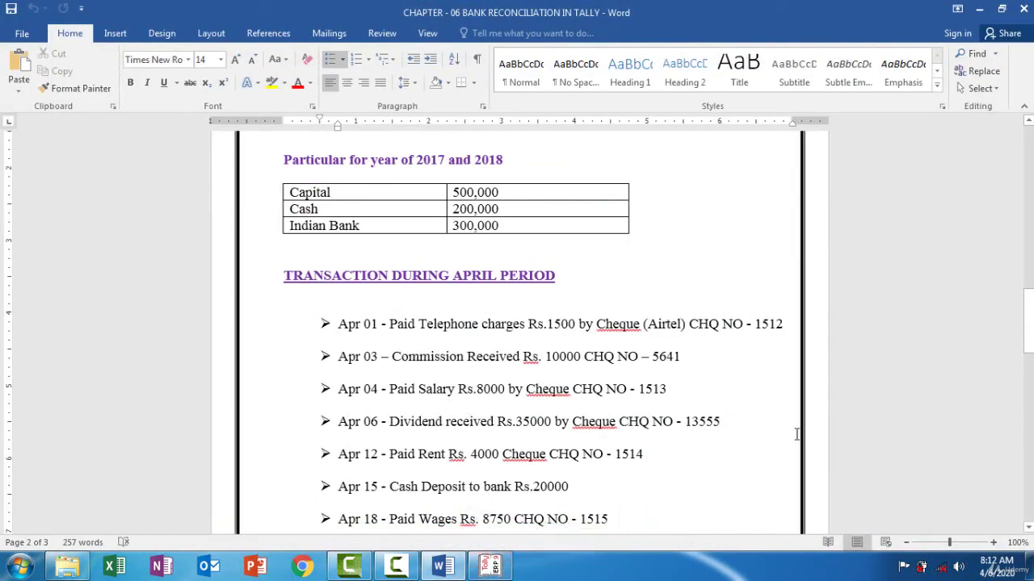
pyautogui.click(1029, 323)
pyautogui.moveTo(1029, 323); pyautogui.dragTo(1029, 345)
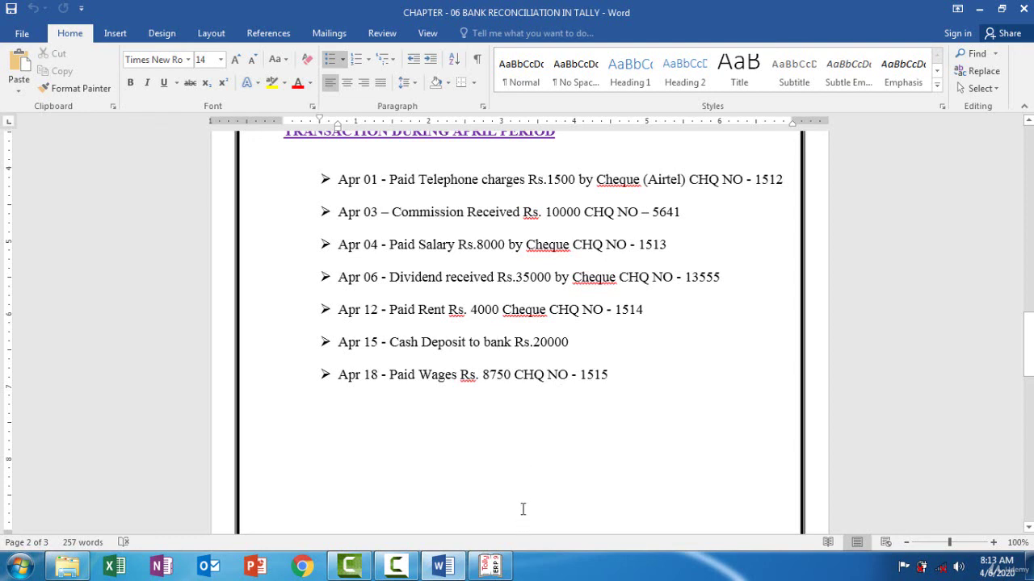
pyautogui.click(495, 567)
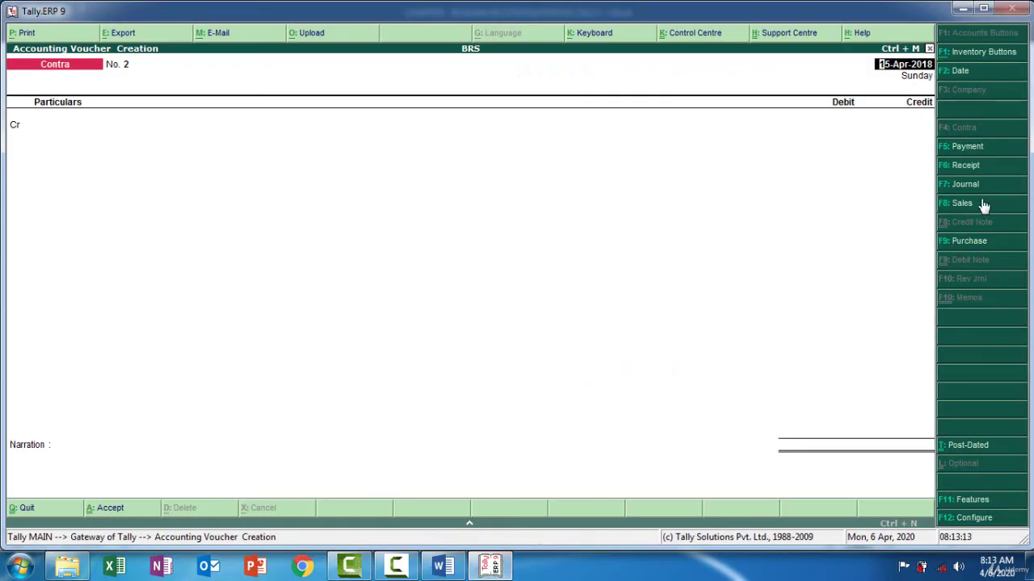
pyautogui.click(974, 151)
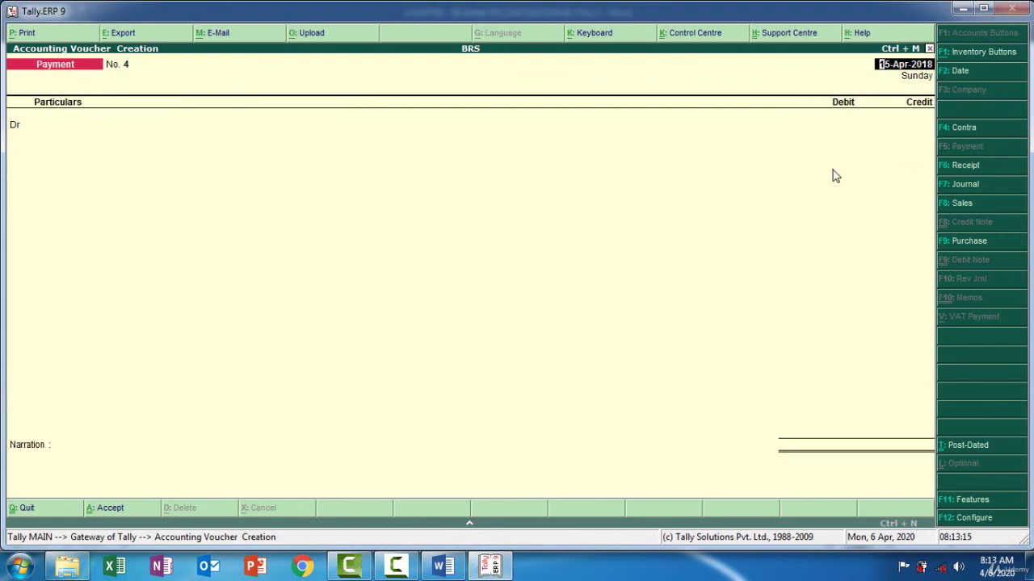
pyautogui.press('F2')
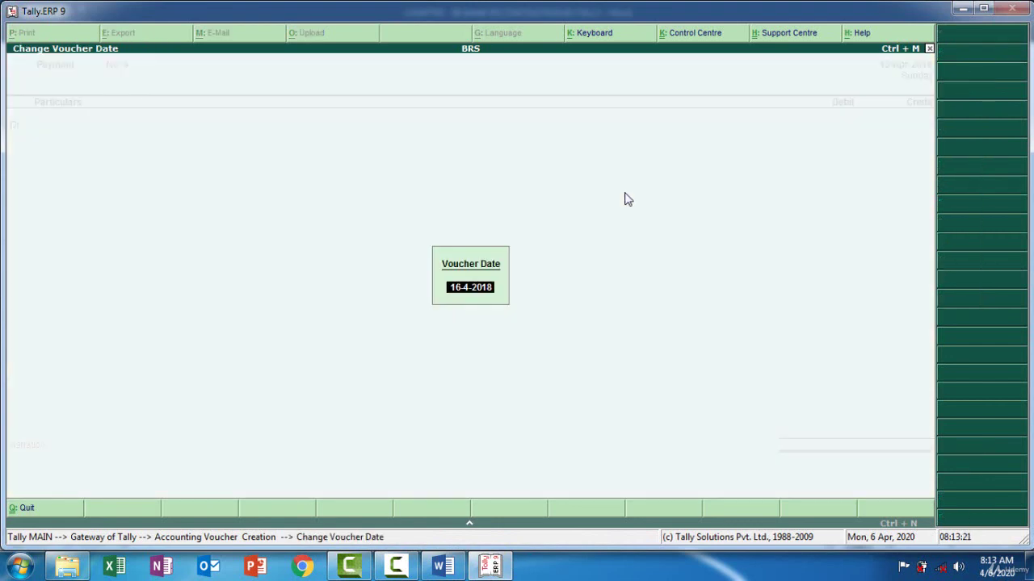
pyautogui.click(493, 566)
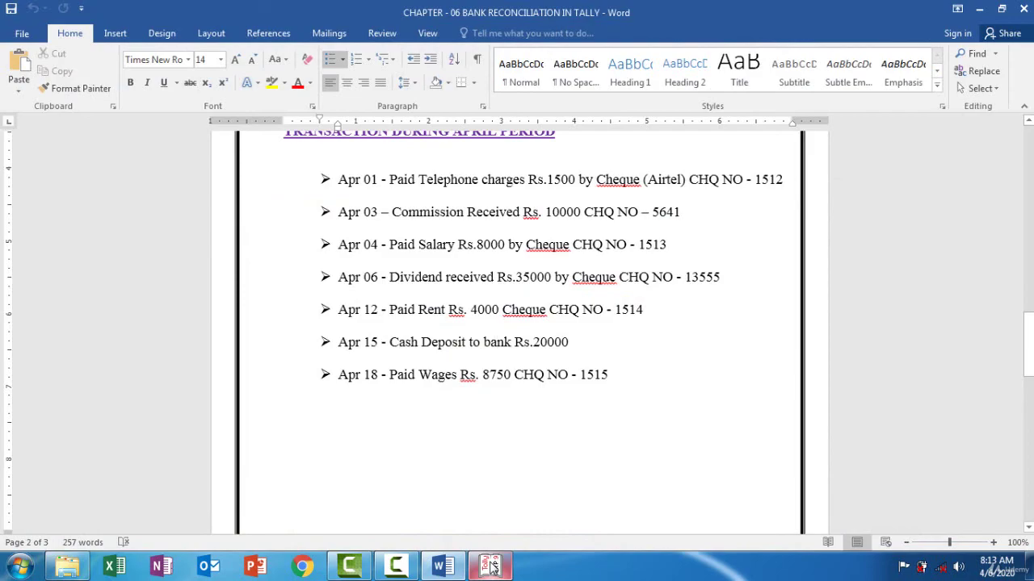
pyautogui.click(492, 566)
pyautogui.write('18')
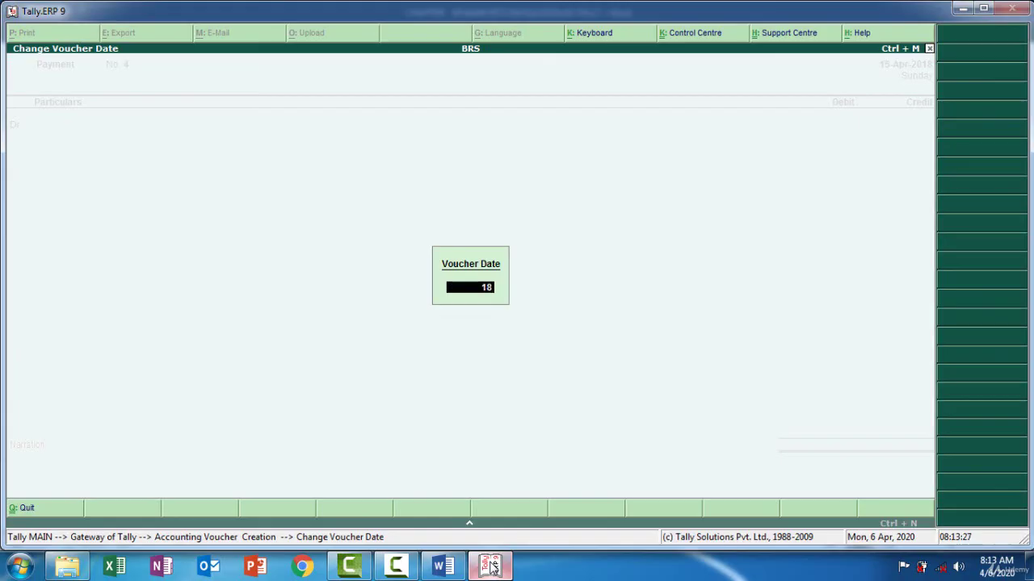
pyautogui.write('-04')
pyautogui.press('Return')
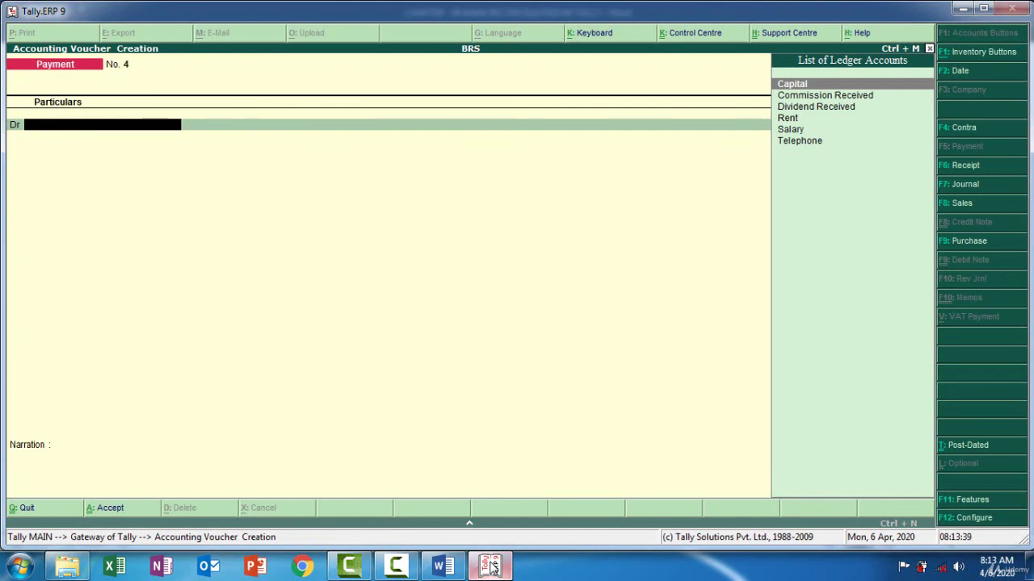
# Create a Wages ledger under Direct Expenses from within the payment voucher's debit line
pyautogui.hotkey('alt', 'c')
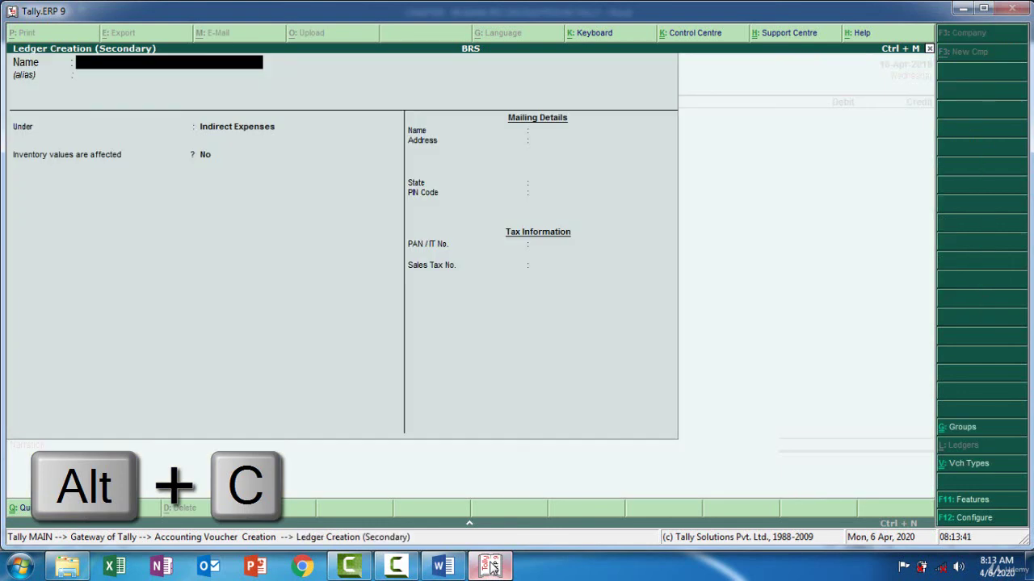
pyautogui.write('Wages')
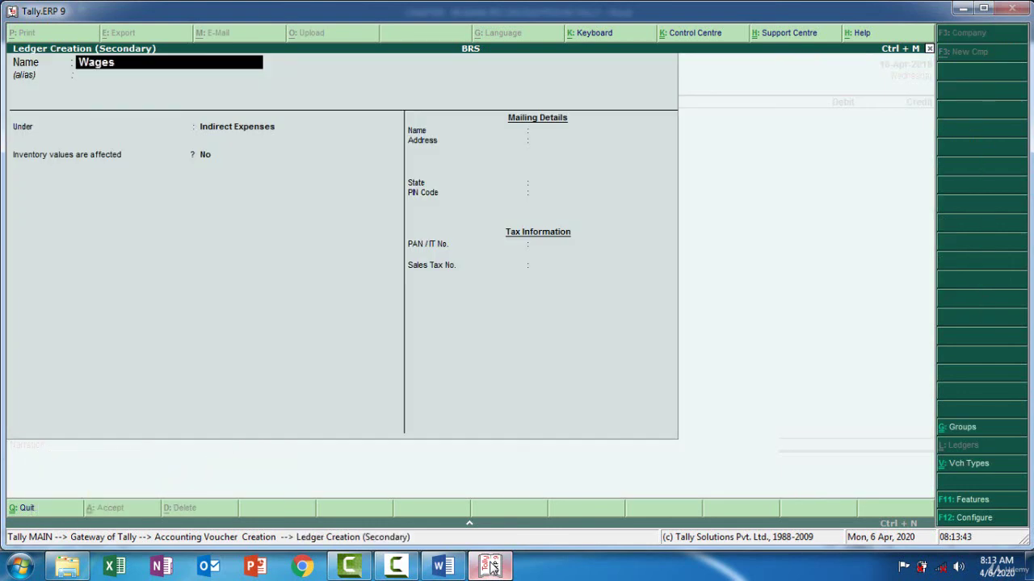
pyautogui.press('Return')
pyautogui.press('Return')
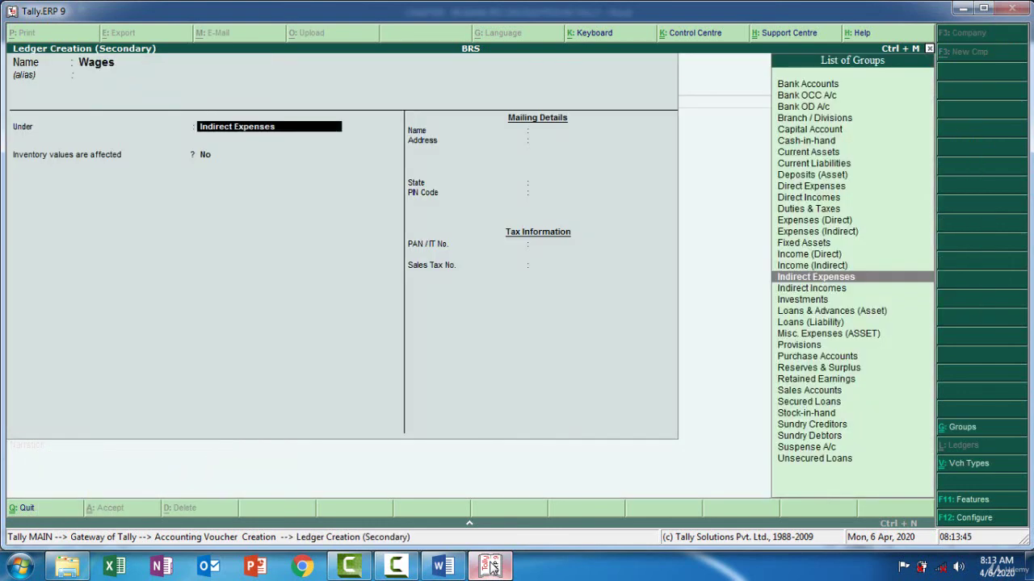
pyautogui.write('D')
pyautogui.press('Down')
pyautogui.press('Down')
pyautogui.press('Down')
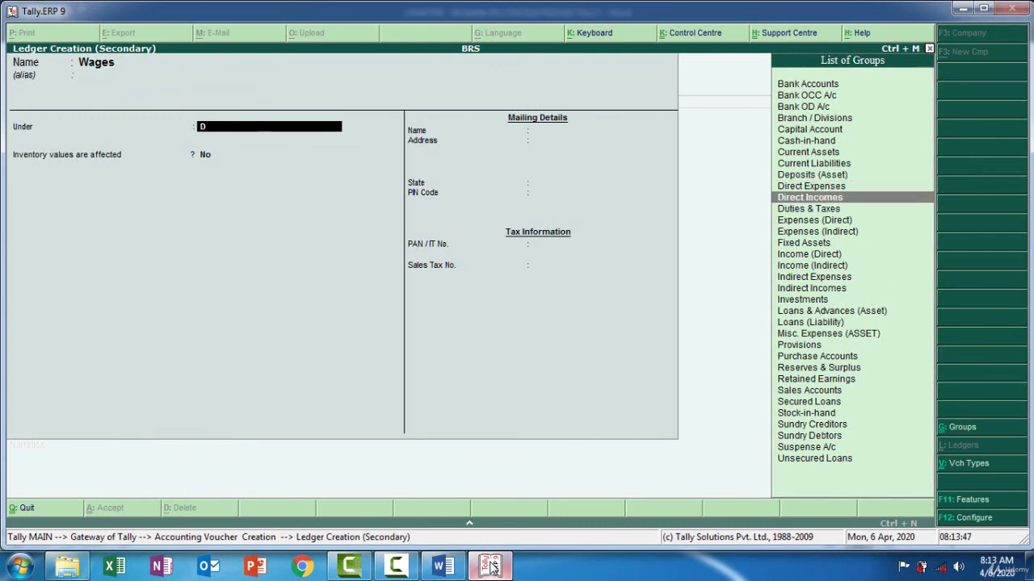
pyautogui.press('Up')
pyautogui.press('Return')
pyautogui.hotkey('ctrl', 'a')
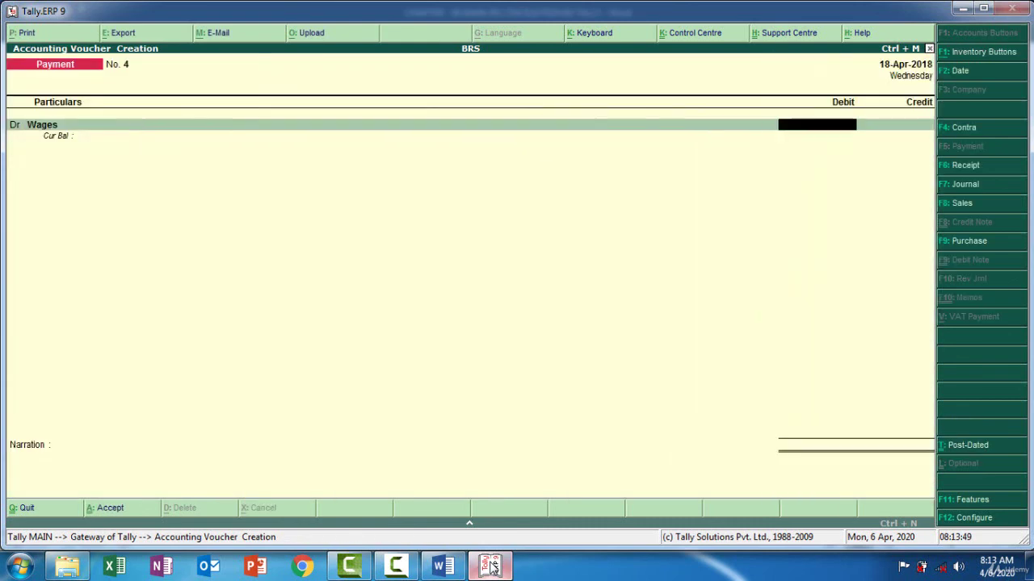
# Check the wages amount in the Word document and debit Wages with 8750 in the payment voucher
pyautogui.click(490, 566)
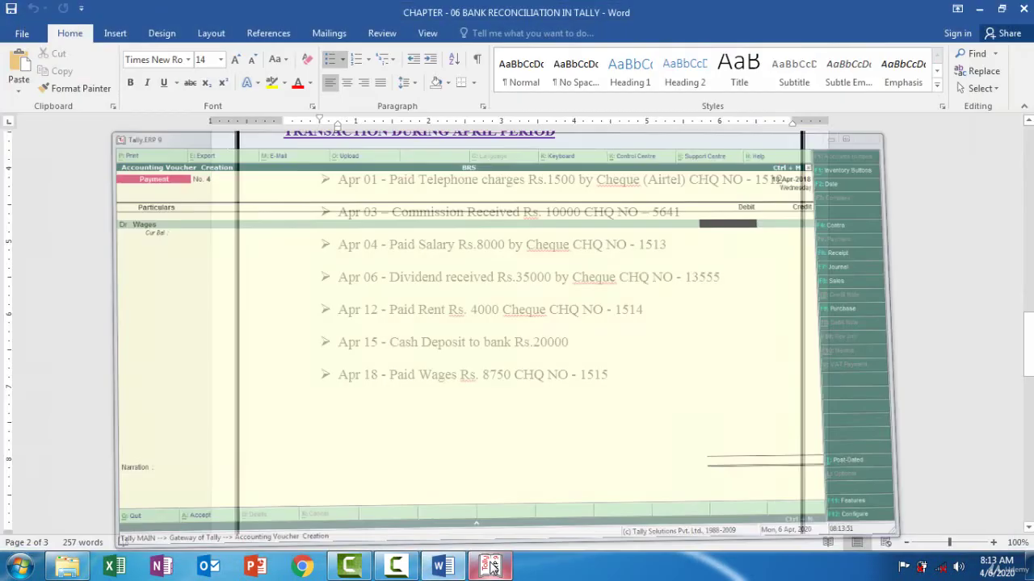
pyautogui.click(490, 567)
pyautogui.write('8750')
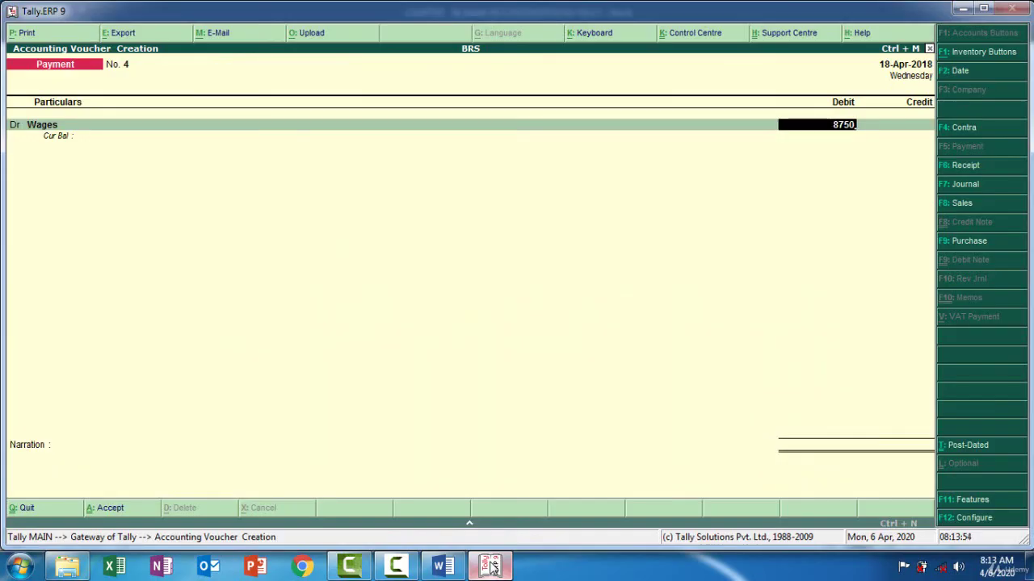
pyautogui.press('Return')
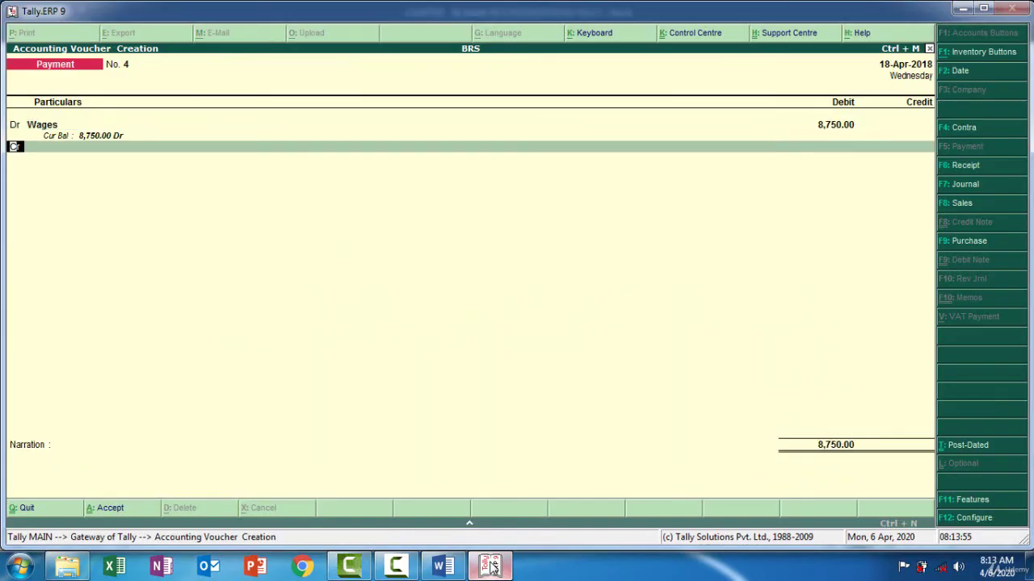
# Credit Indian Bank with 8,750 in the wages payment voucher
pyautogui.press('Return')
pyautogui.press('Down')
pyautogui.press('Down')
pyautogui.press('Down')
pyautogui.press('Down')
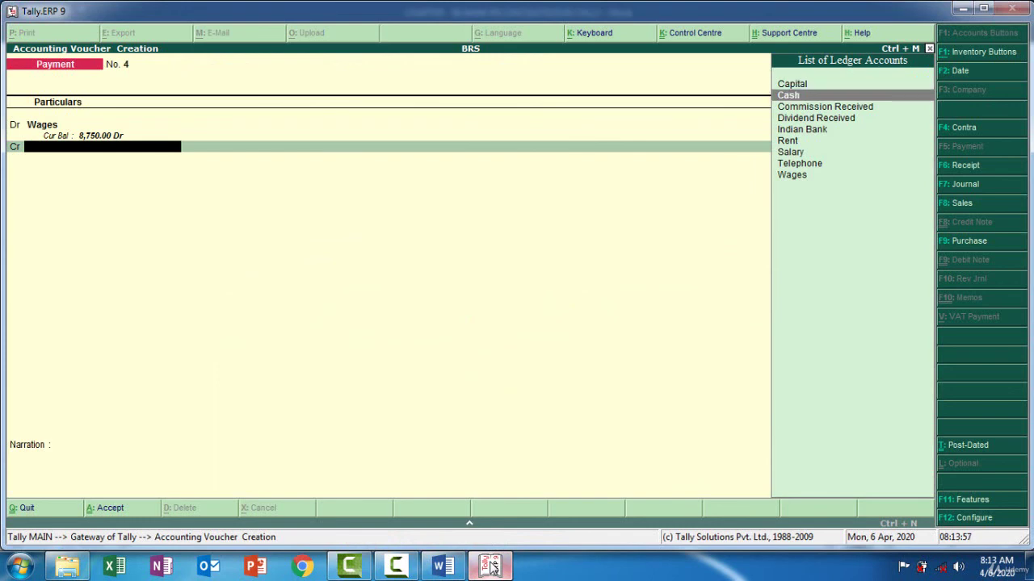
pyautogui.press('Return')
pyautogui.press('Return')
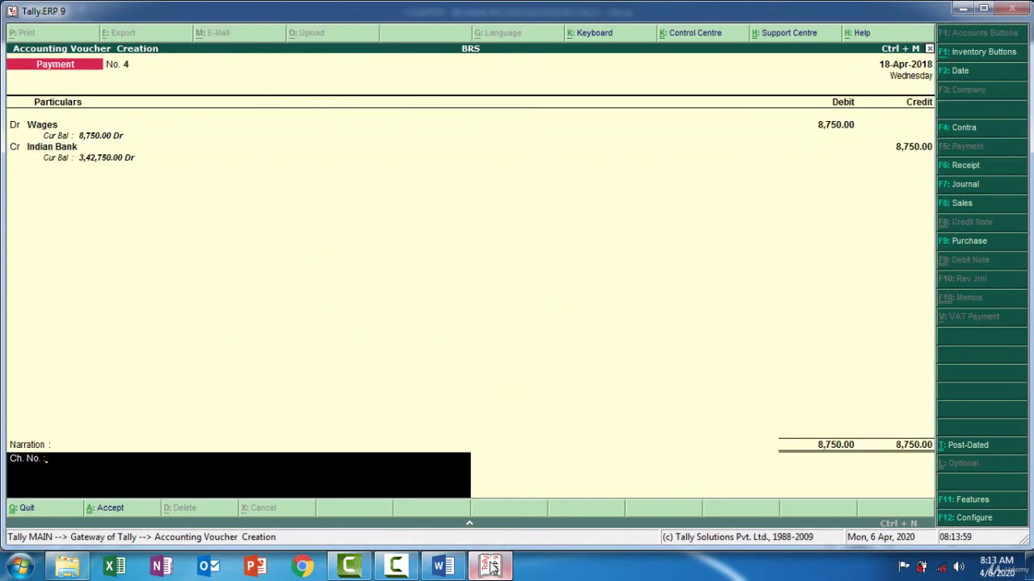
# Look up the wages cheque number in the Word document, enter 1515 in the narration and save the payment voucher
pyautogui.click(492, 567)
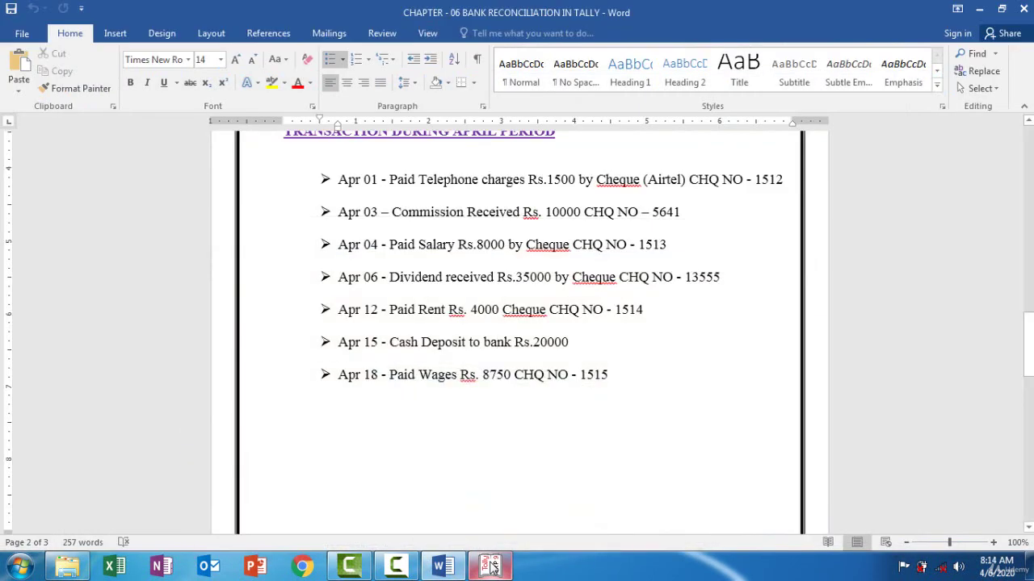
pyautogui.click(492, 568)
pyautogui.write('1515')
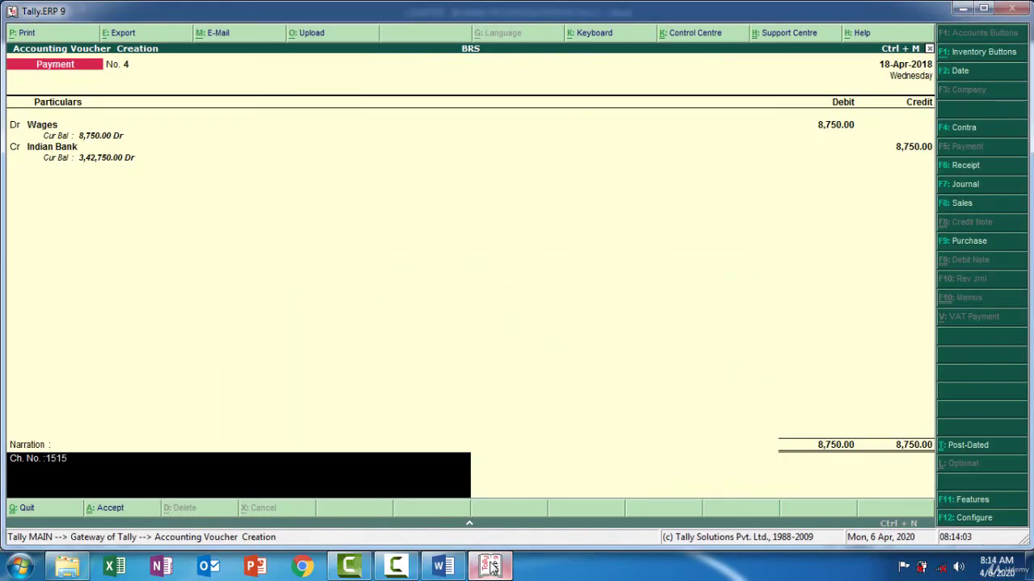
pyautogui.press('Return')
pyautogui.press('Return')
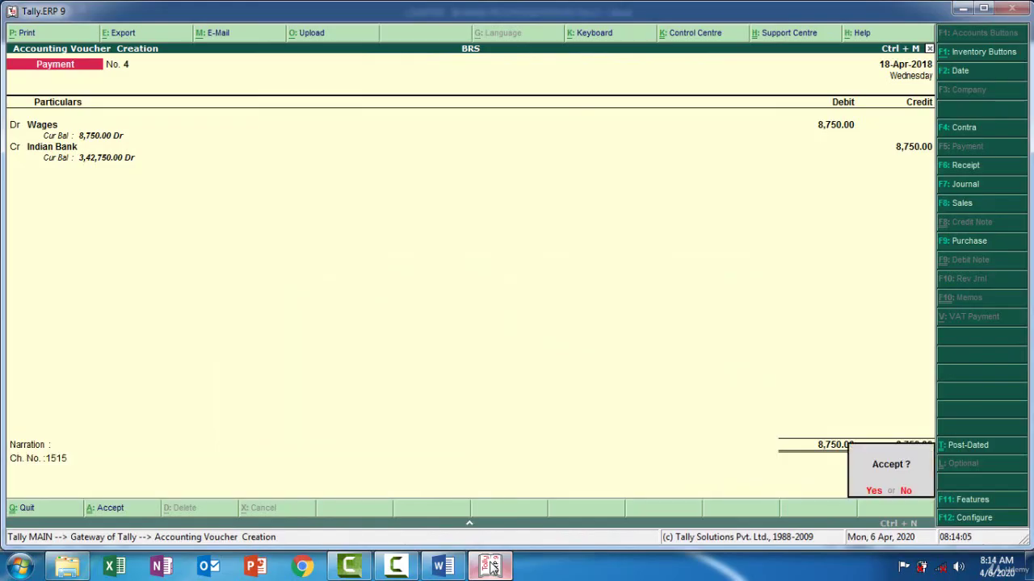
pyautogui.press('Return')
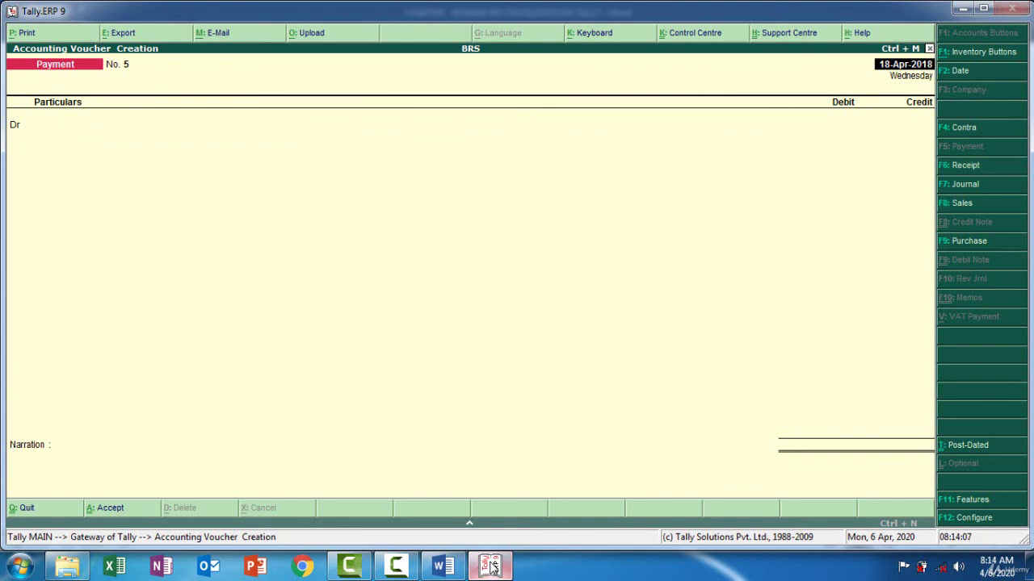